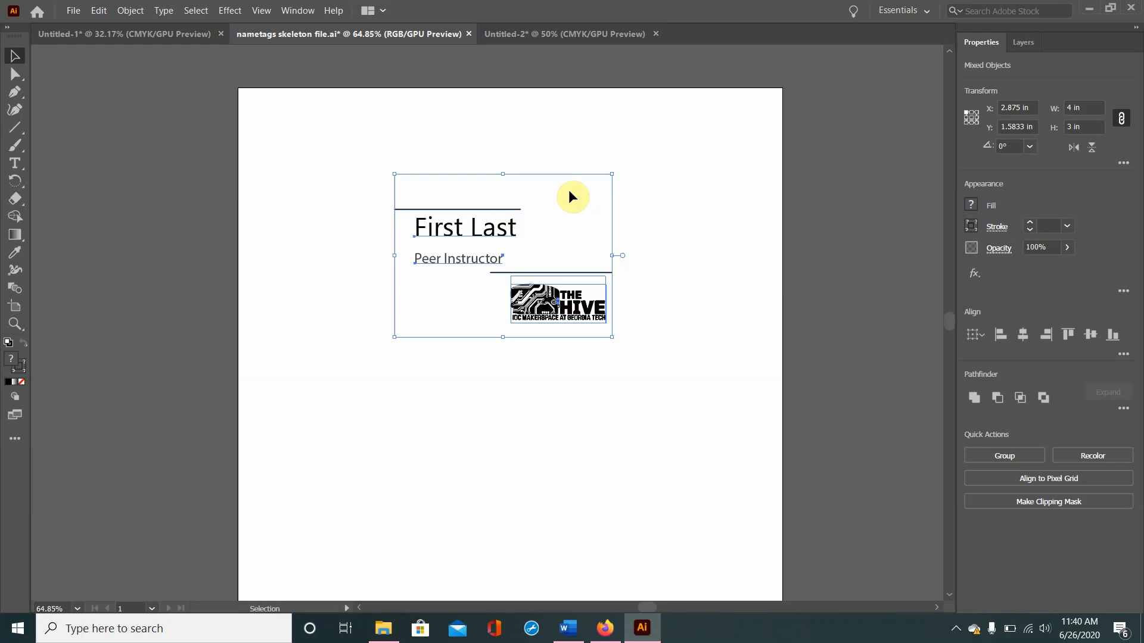
Step: Create a new document from the recent custom 32 x 18 in preset
click(65, 10)
click(84, 25)
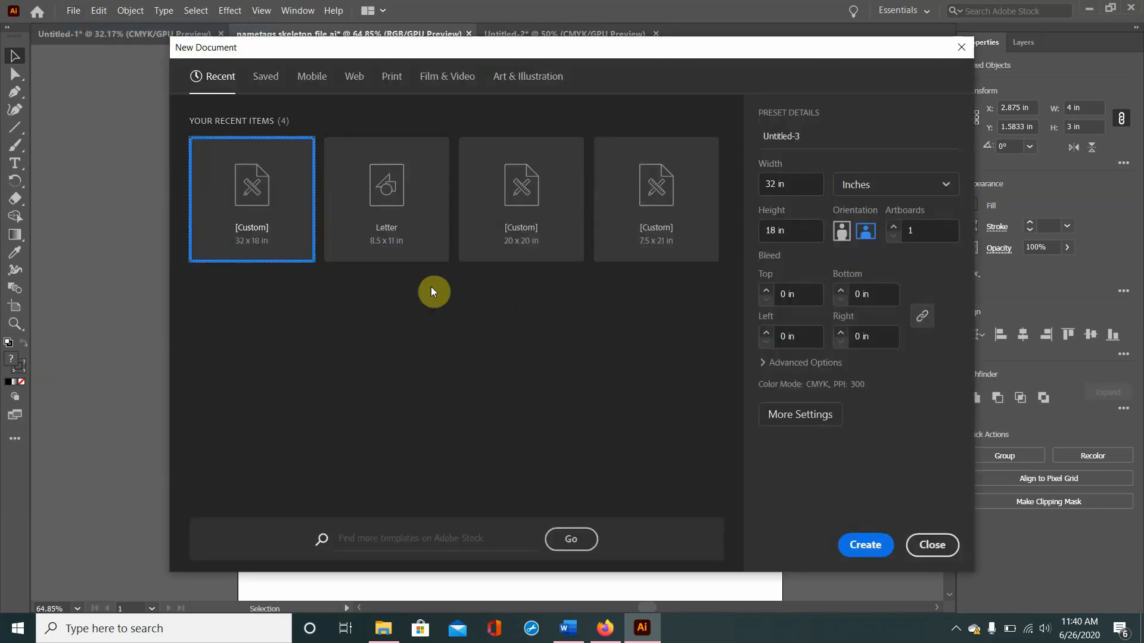
click(851, 544)
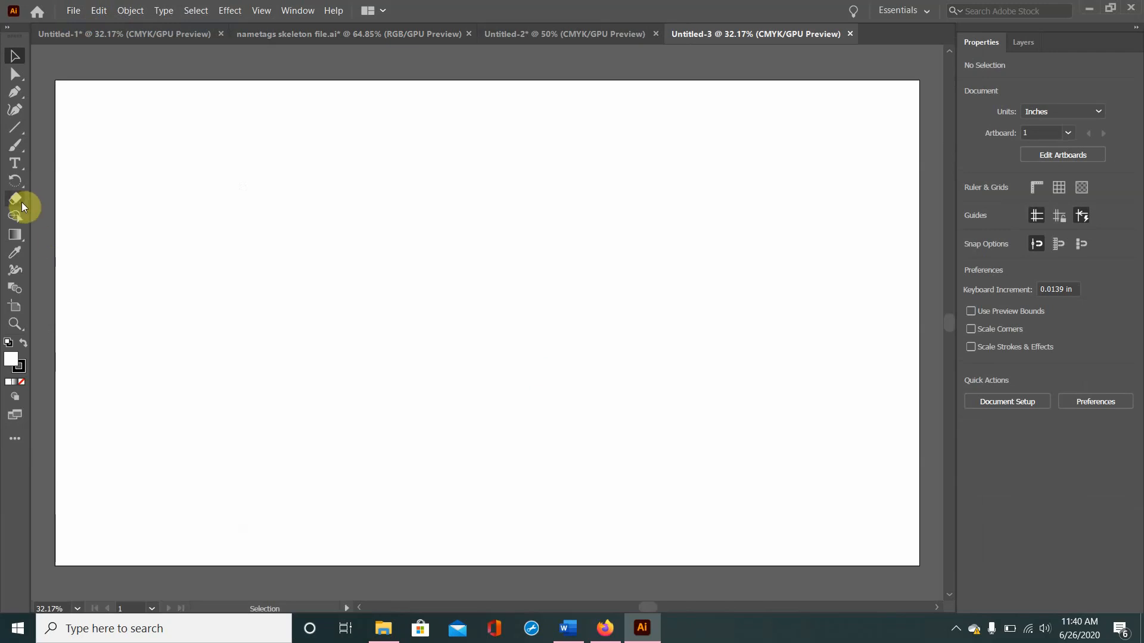
Step: Resize the artboard to 10 in wide and 10 in high
click(14, 306)
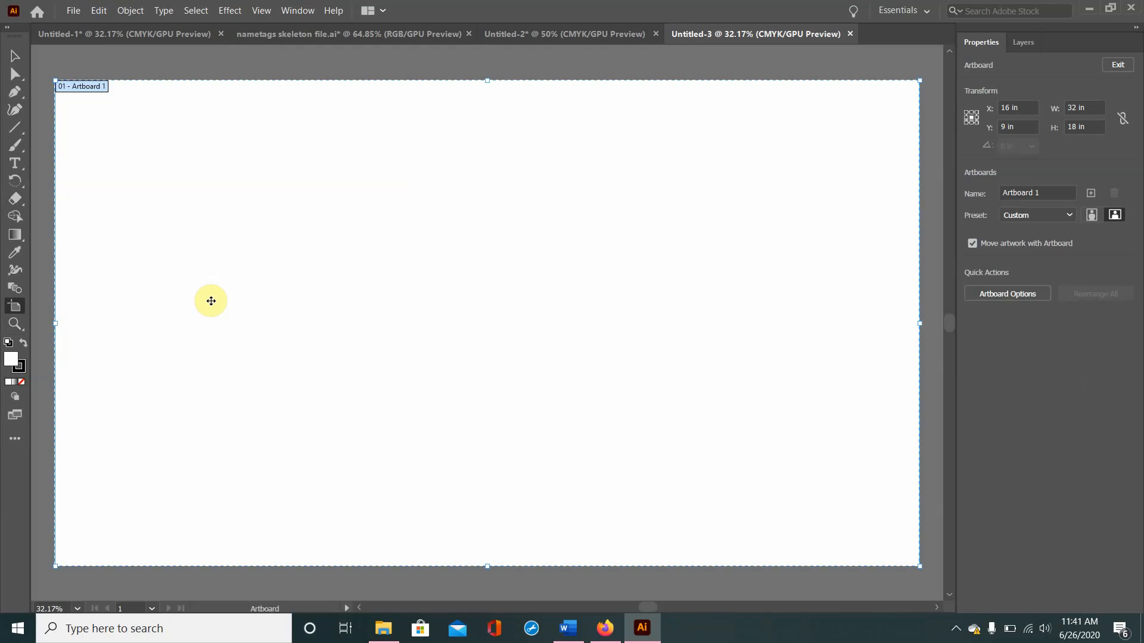
click(1098, 106)
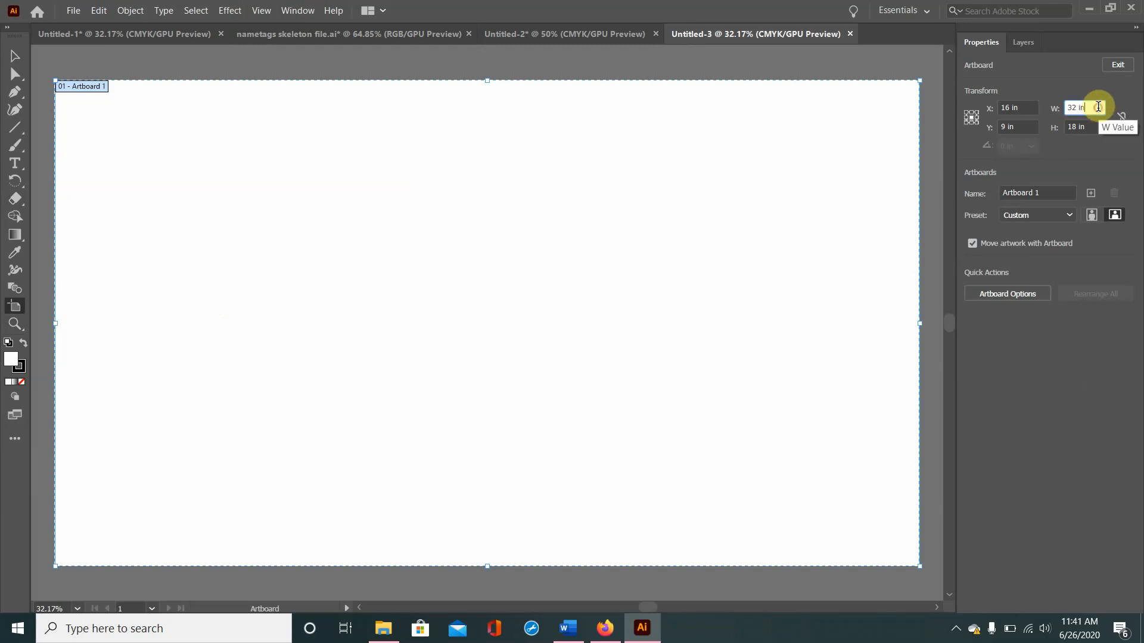
key(Return)
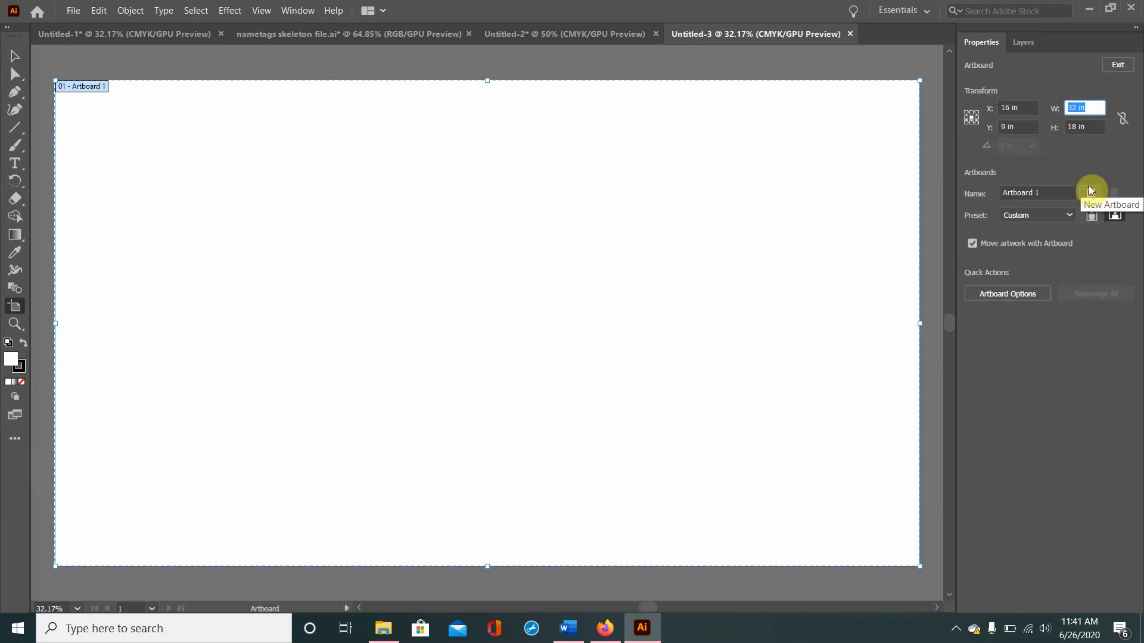
text(10)
key(Tab)
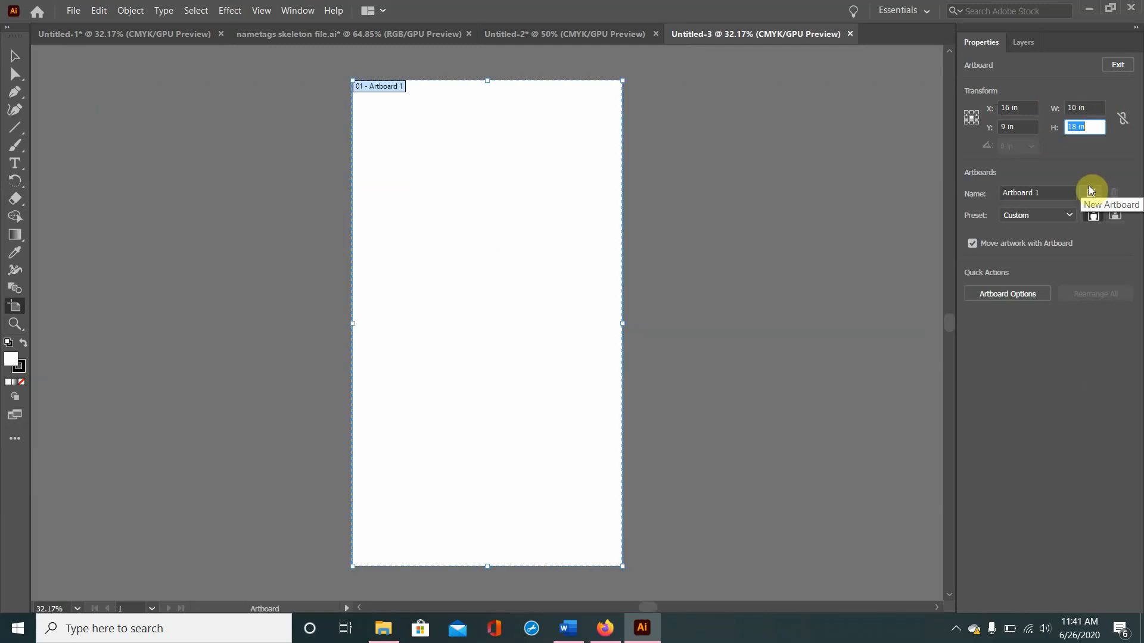
text(10)
key(Return)
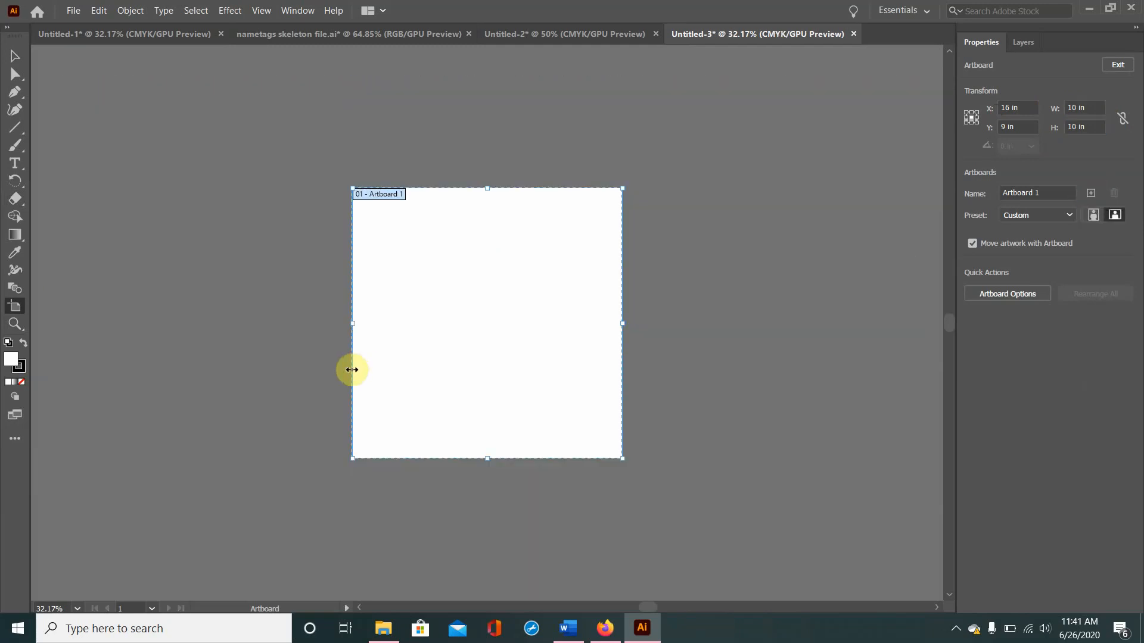
click(18, 57)
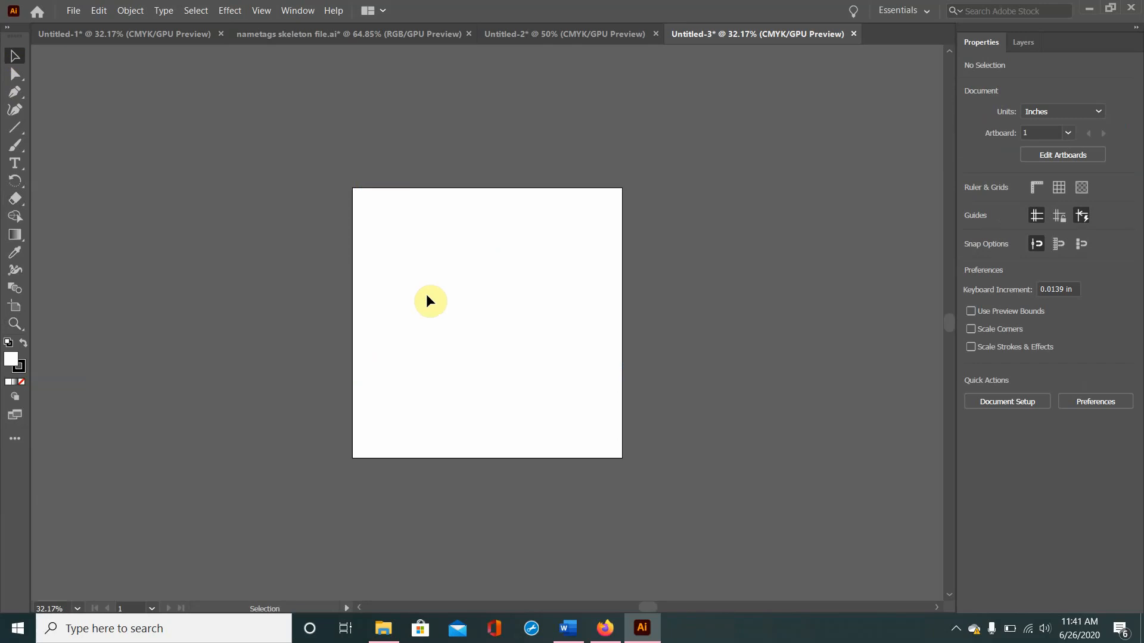
Step: Place a 4 x 3 in rectangle in the upper-left part of the artboard
click(18, 135)
click(64, 125)
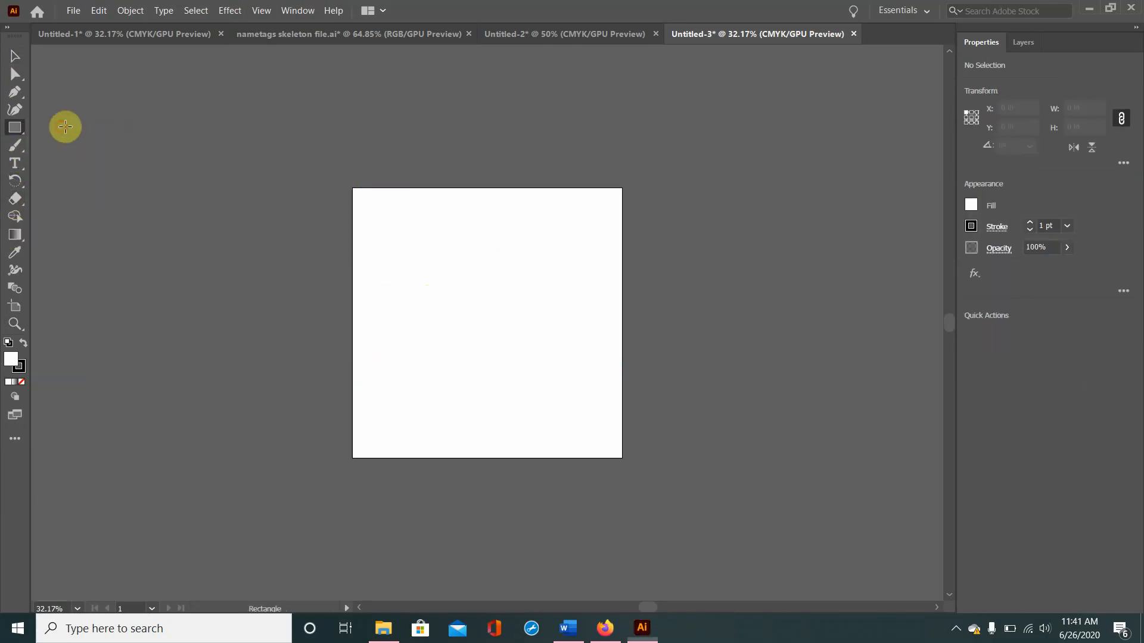
click(410, 237)
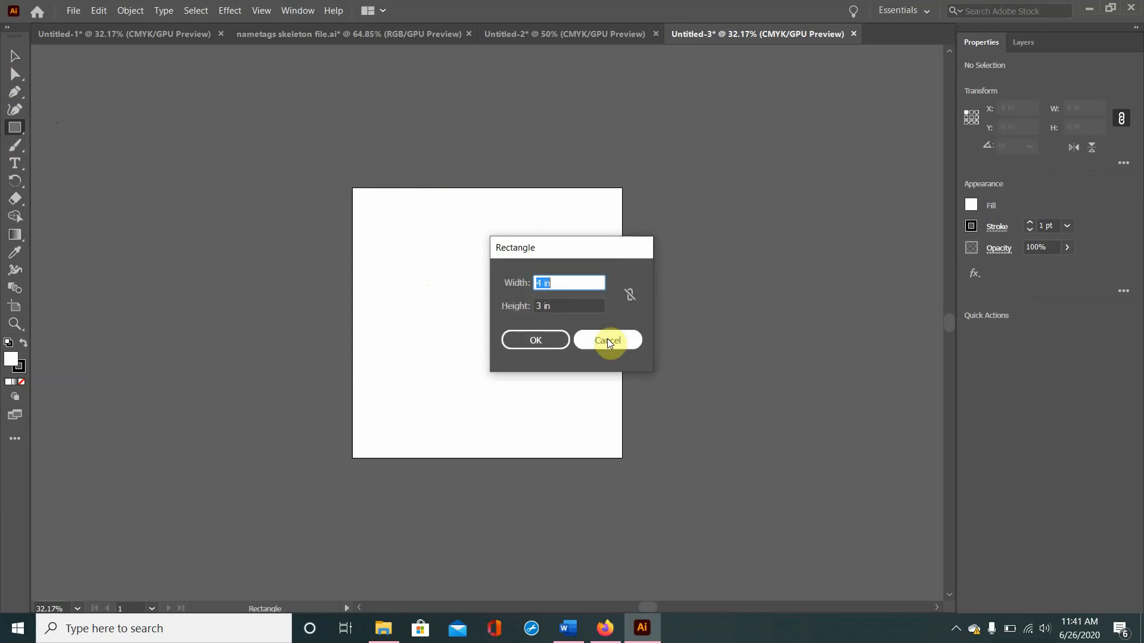
click(536, 340)
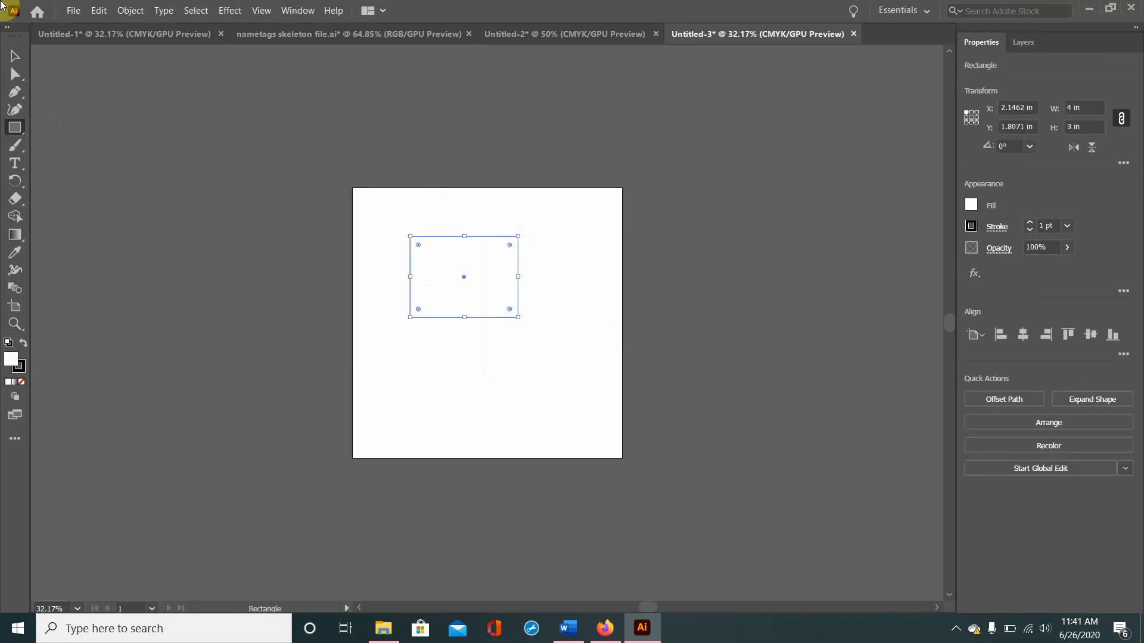
click(19, 56)
click(485, 341)
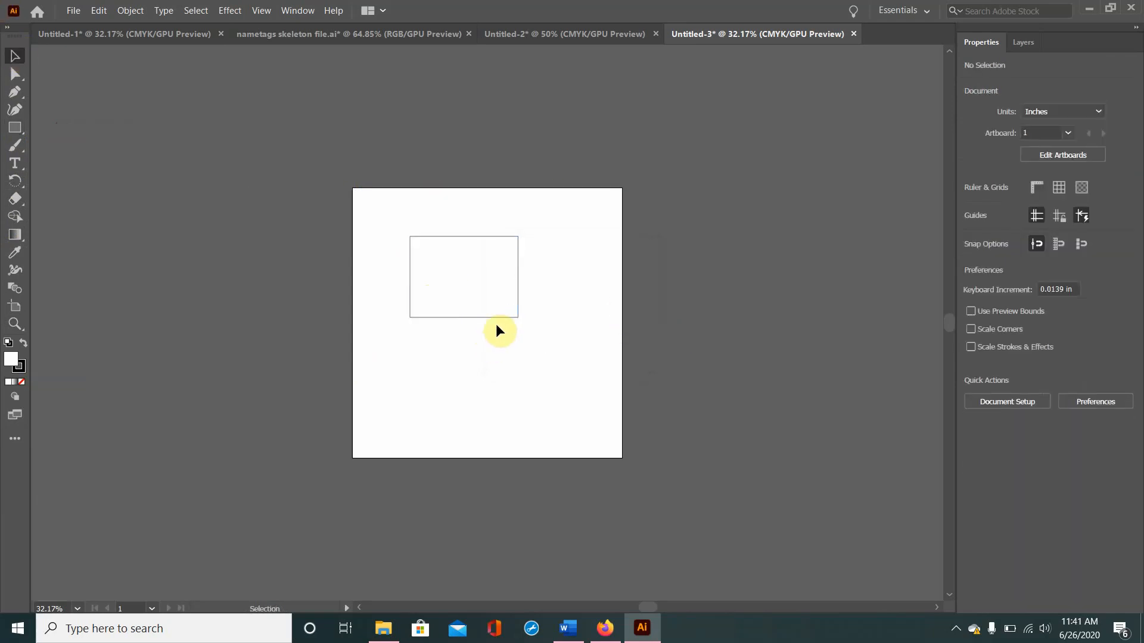
Step: Remove the rectangle's fill and make its stroke red
click(502, 319)
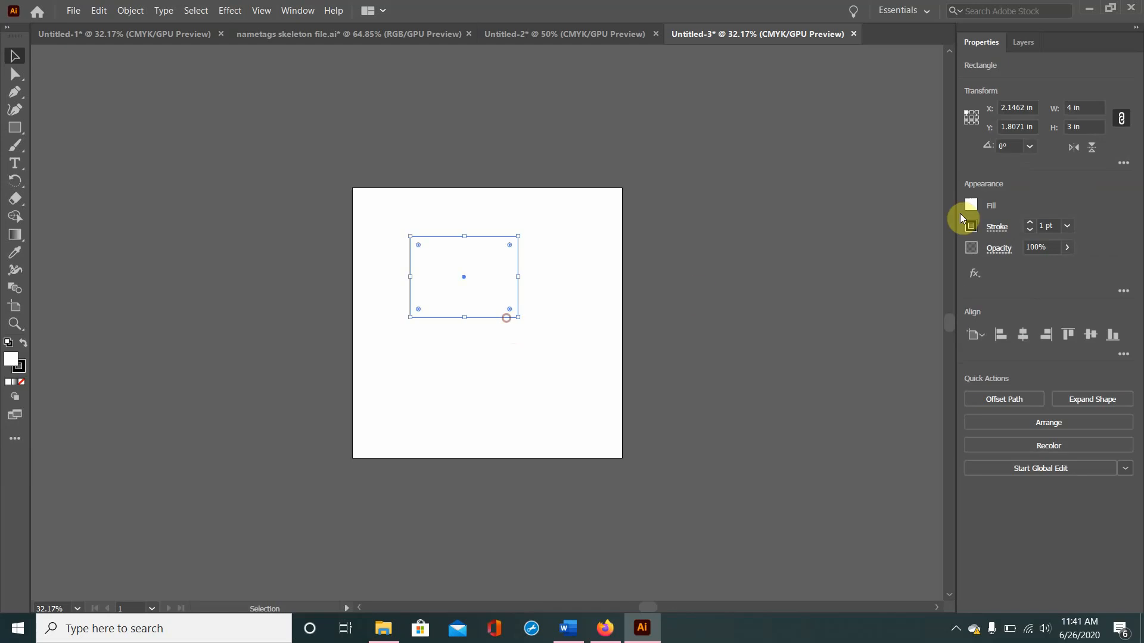
click(974, 210)
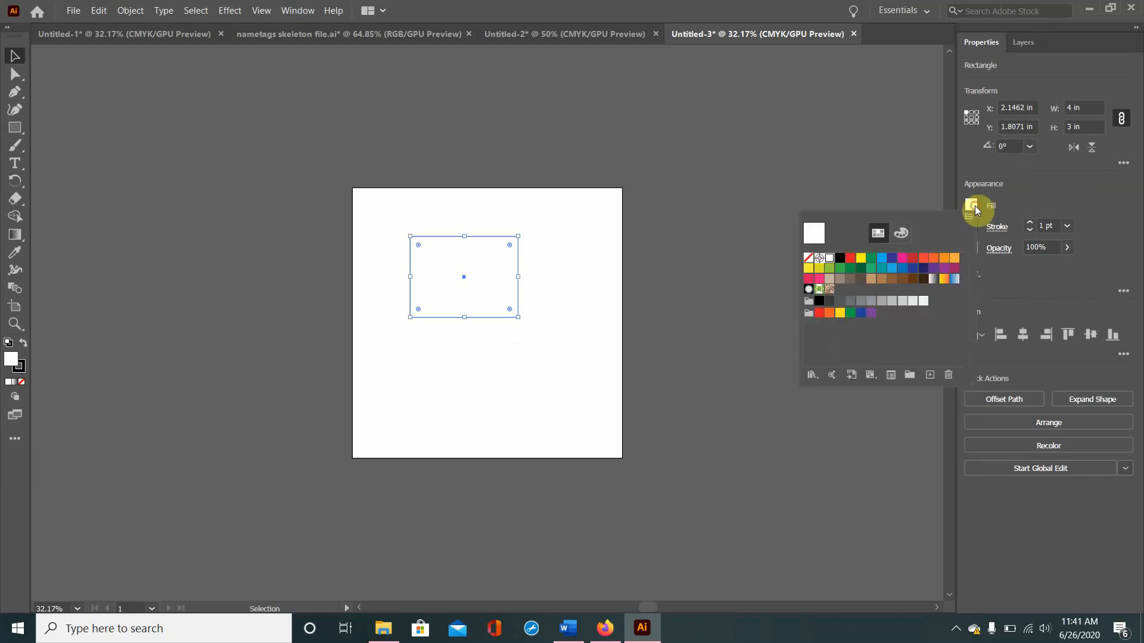
click(809, 259)
click(1029, 200)
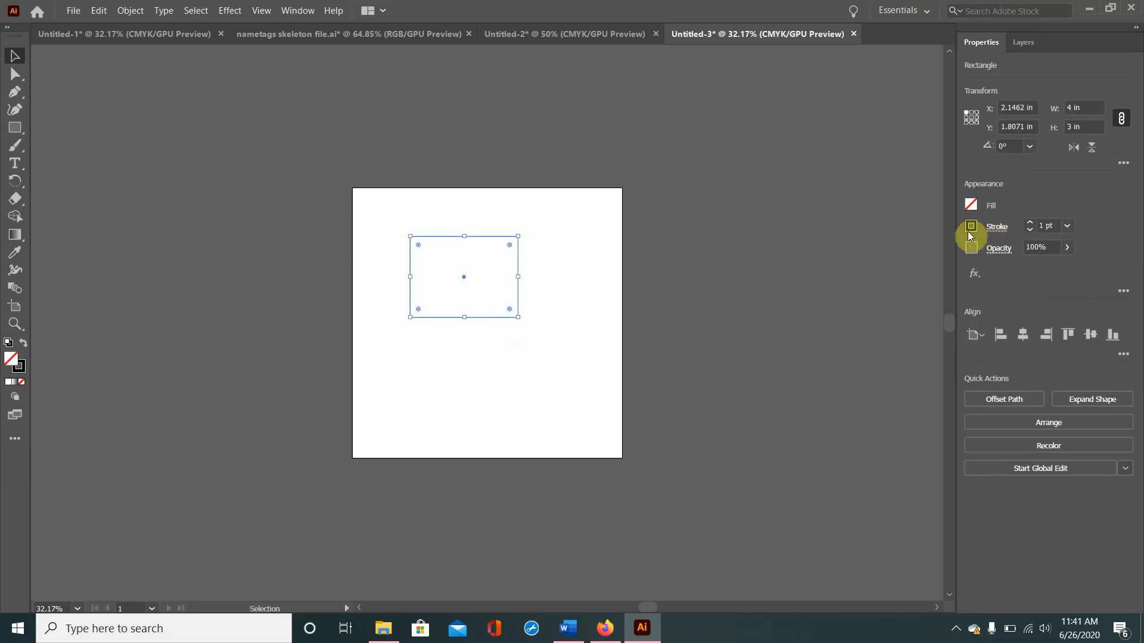
click(969, 230)
click(850, 278)
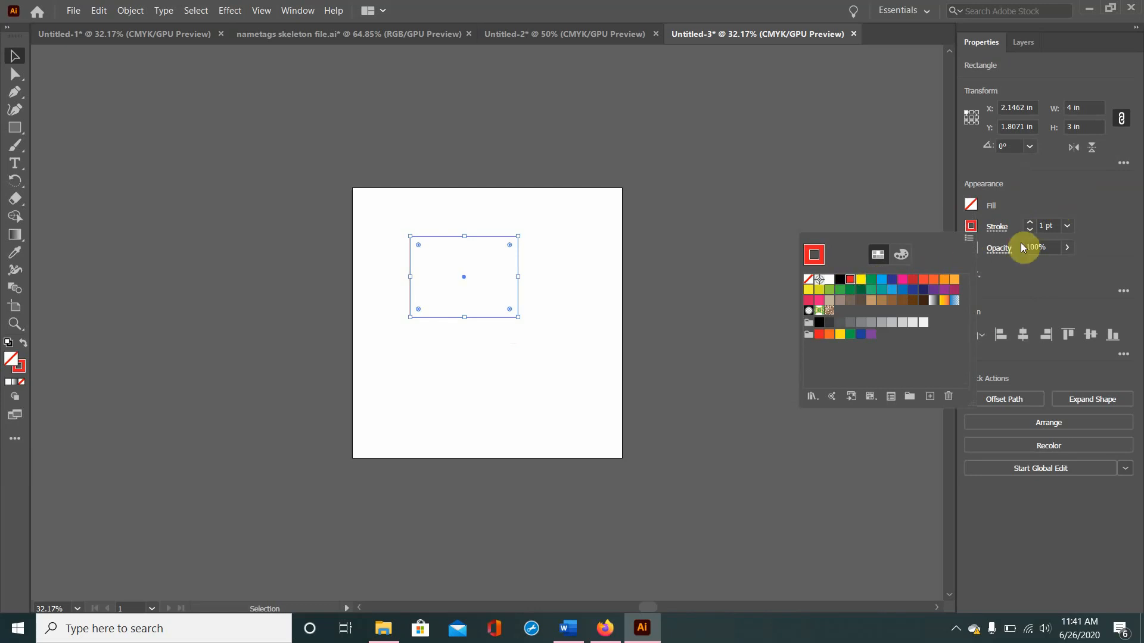
Step: Set the rectangle's stroke weight to 0.072 pt
click(1049, 226)
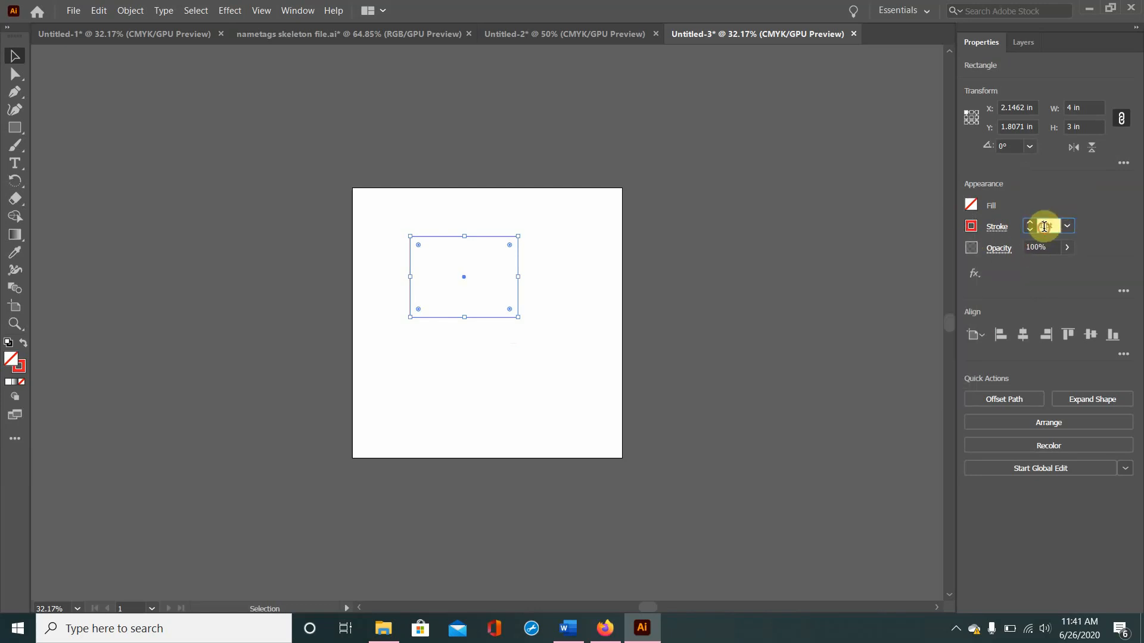
key(BackSpace)
text(.)
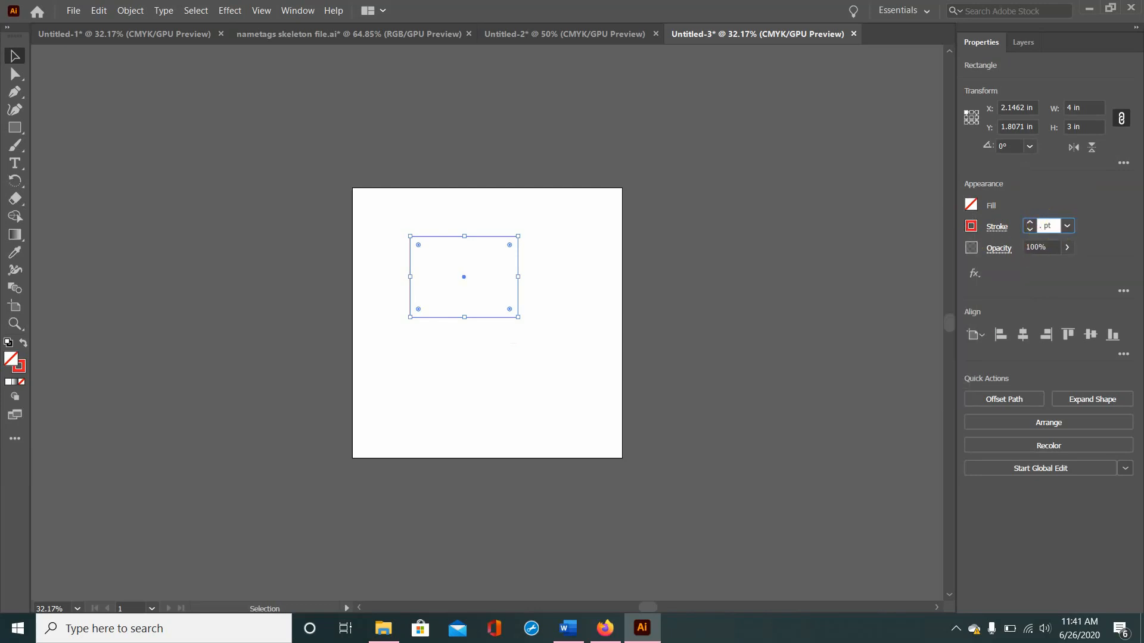
text(072)
key(Return)
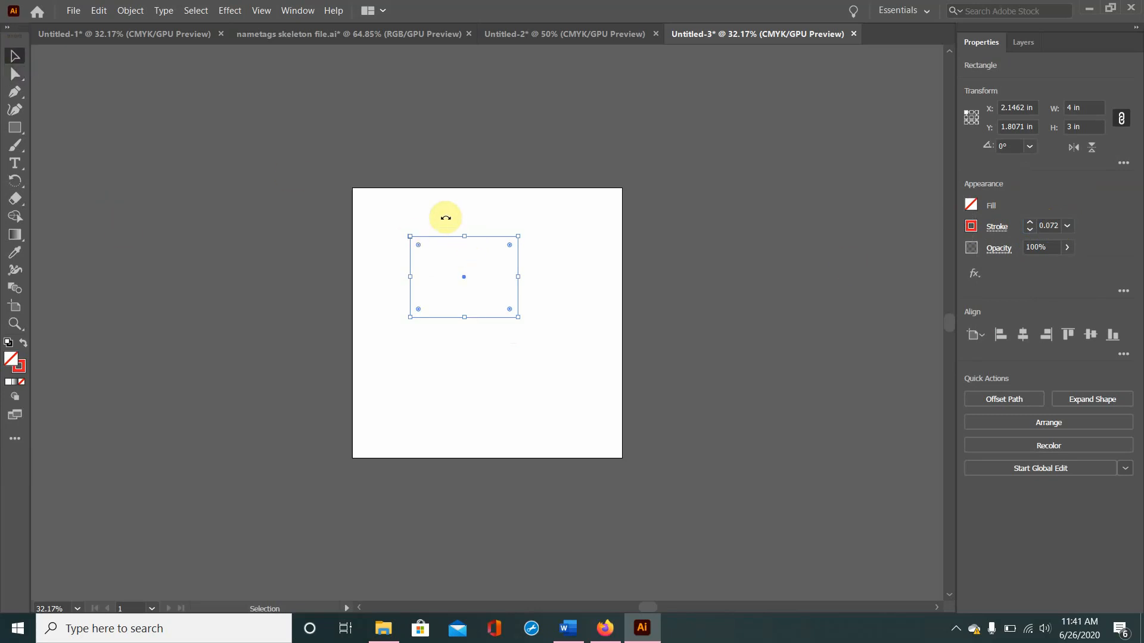
click(409, 222)
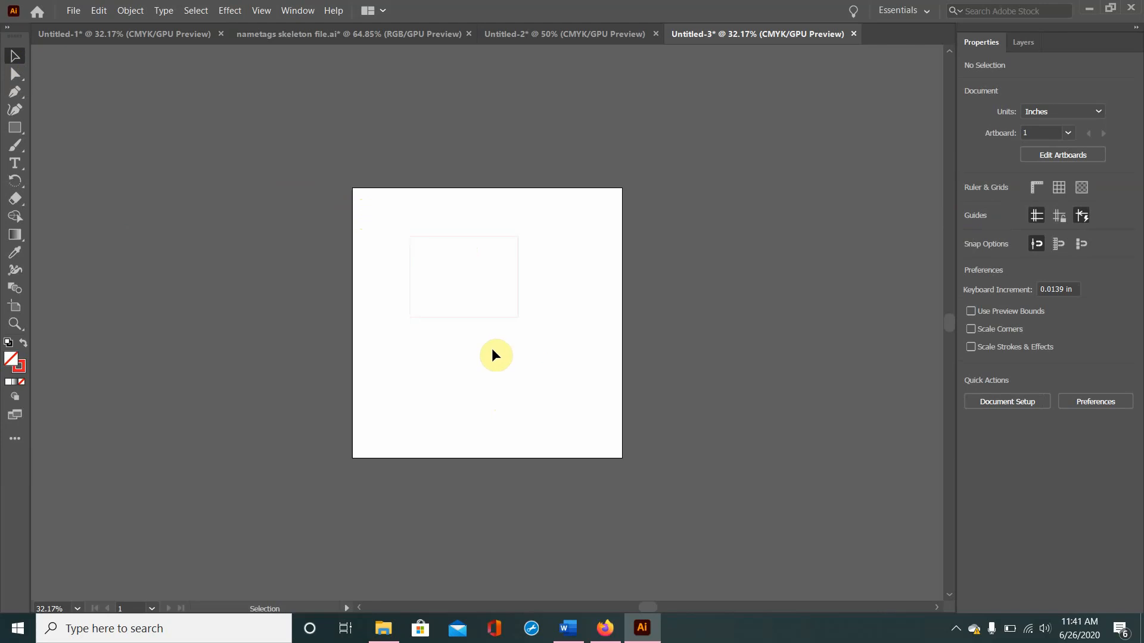
Step: Close the Untitled-2 document without saving its changes
click(569, 34)
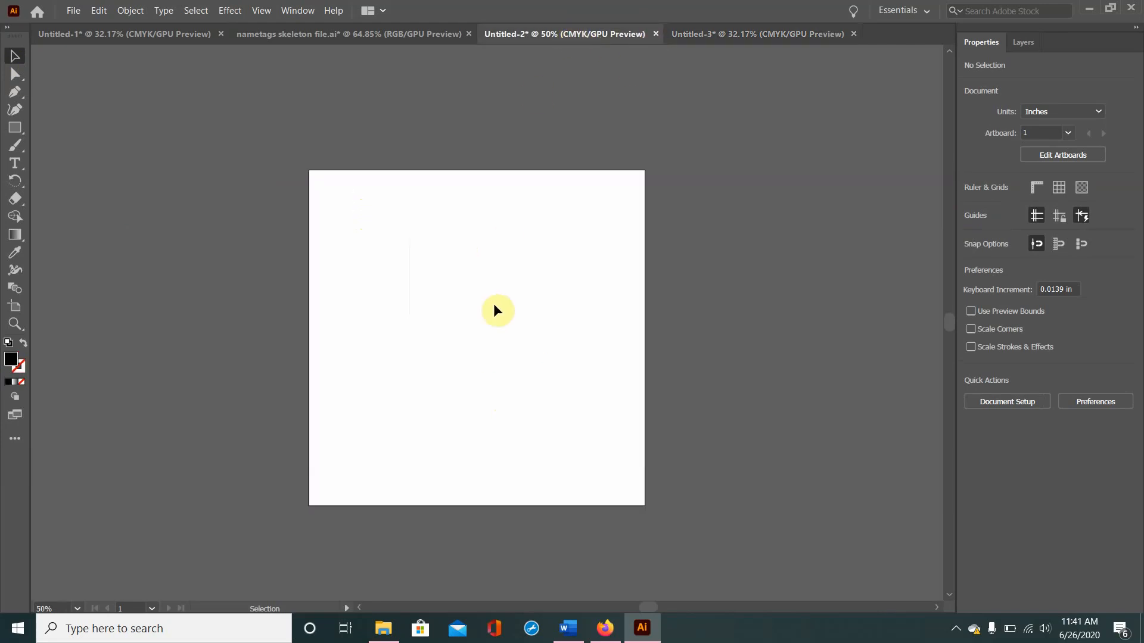
click(656, 34)
click(634, 330)
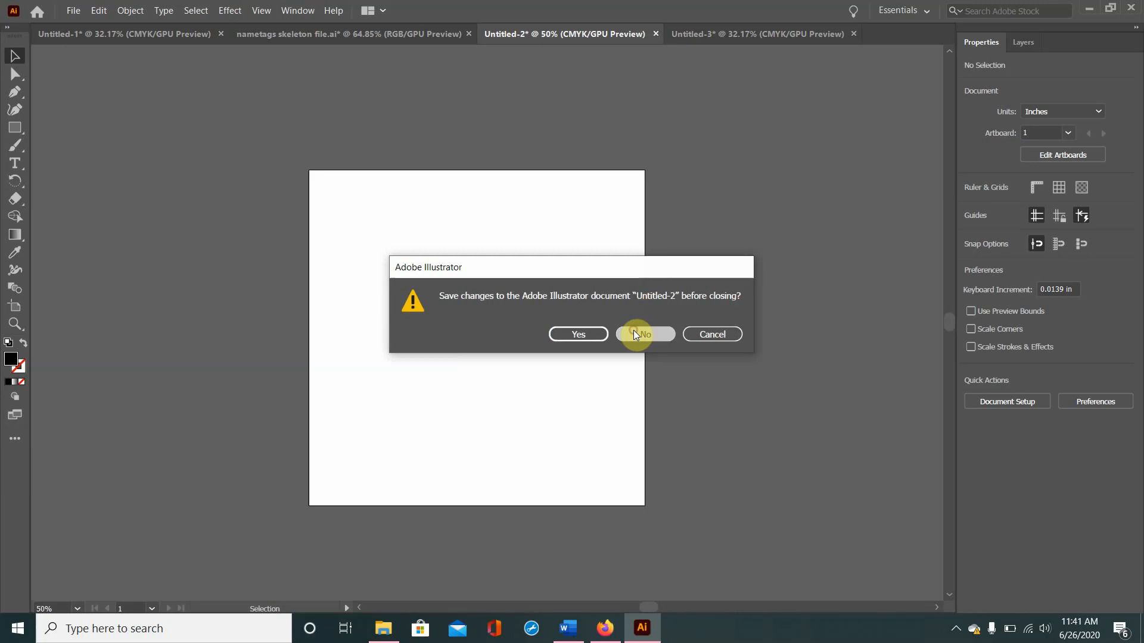
Step: In the nametags skeleton file, move the whole nametag design to X 0 and Y 0 at the artboard's corner
click(384, 33)
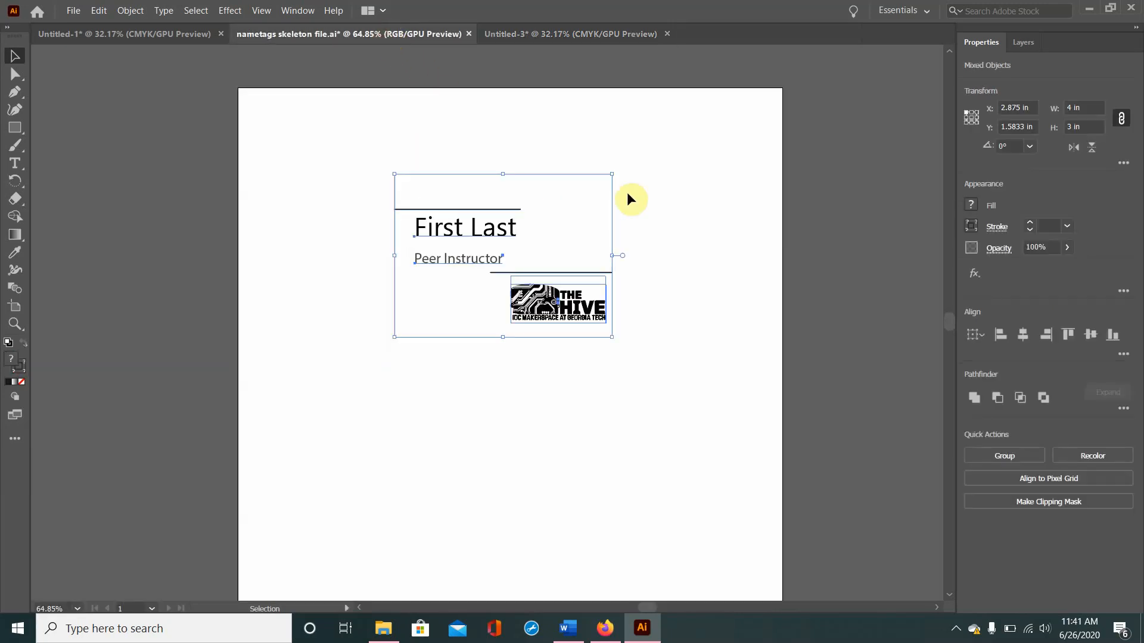
click(465, 76)
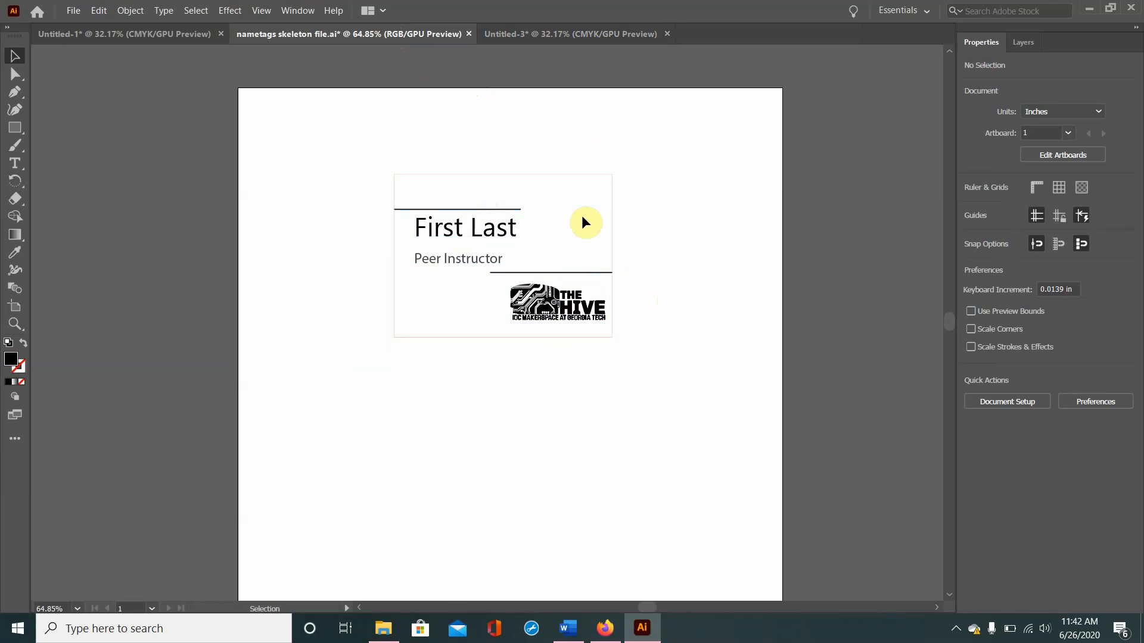
drag(366, 139, 623, 388)
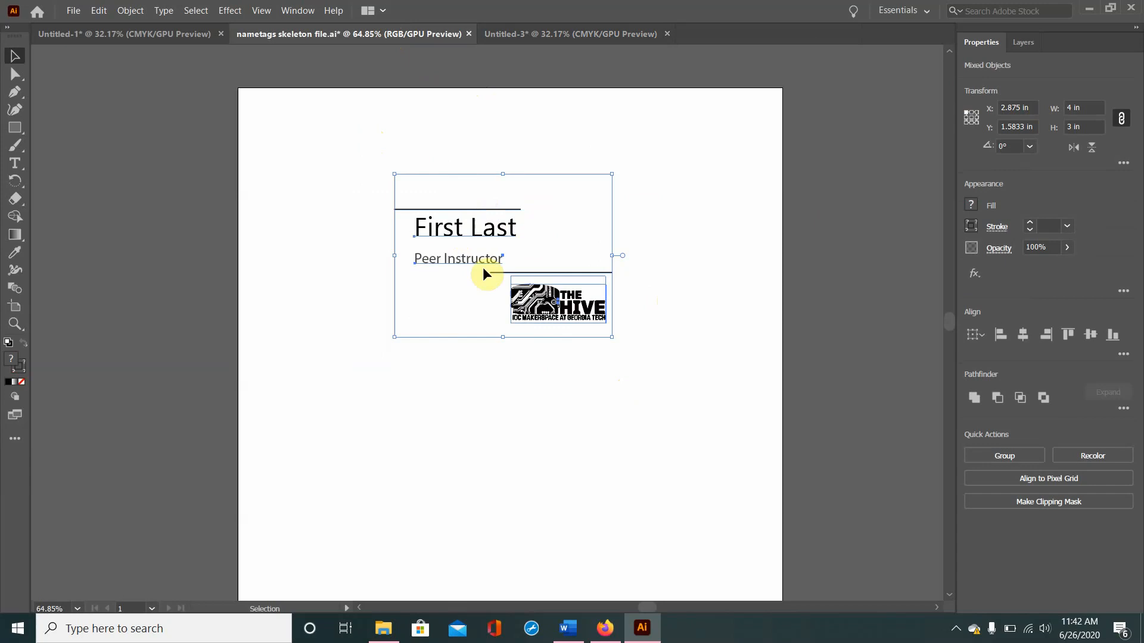
drag(1034, 108, 973, 120)
text(0)
key(Tab)
text(0)
key(Return)
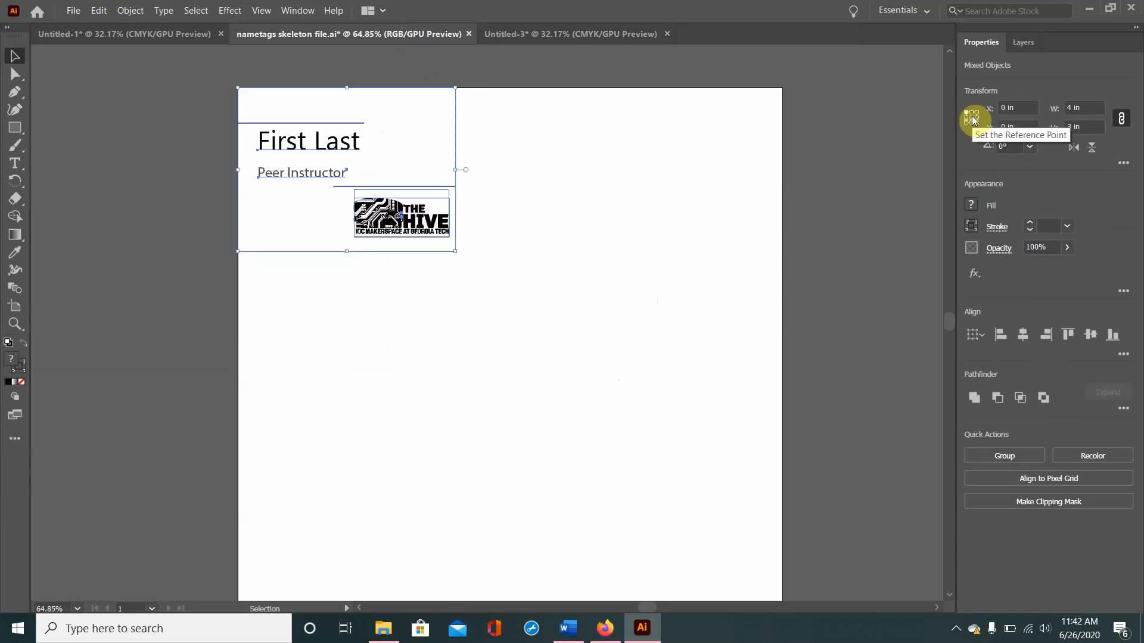
click(843, 159)
right_click(525, 255)
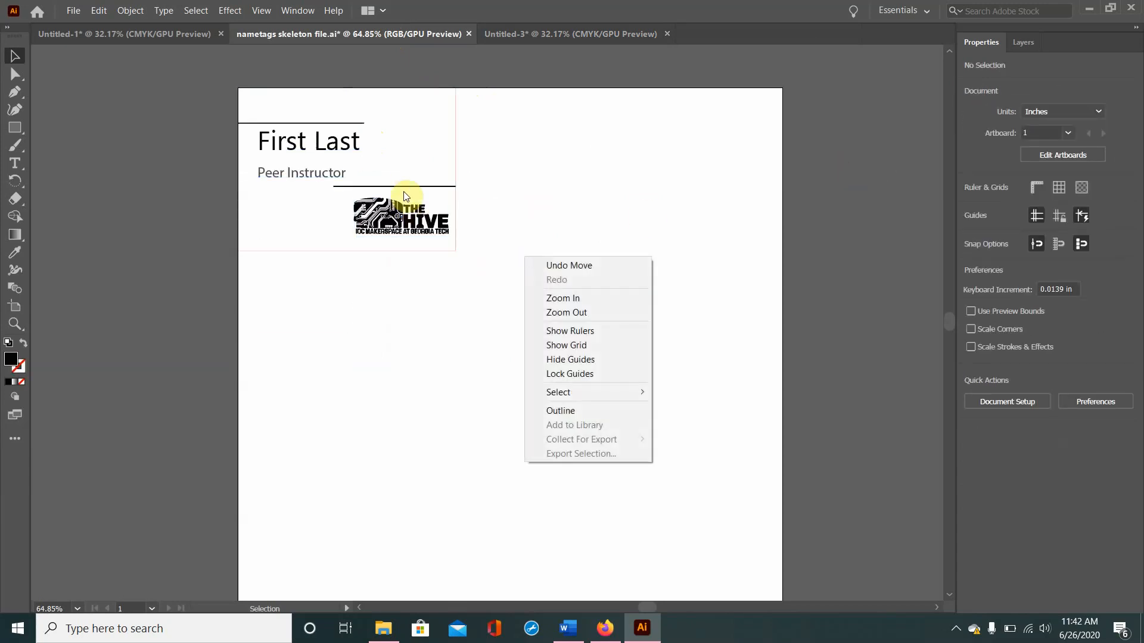
click(560, 180)
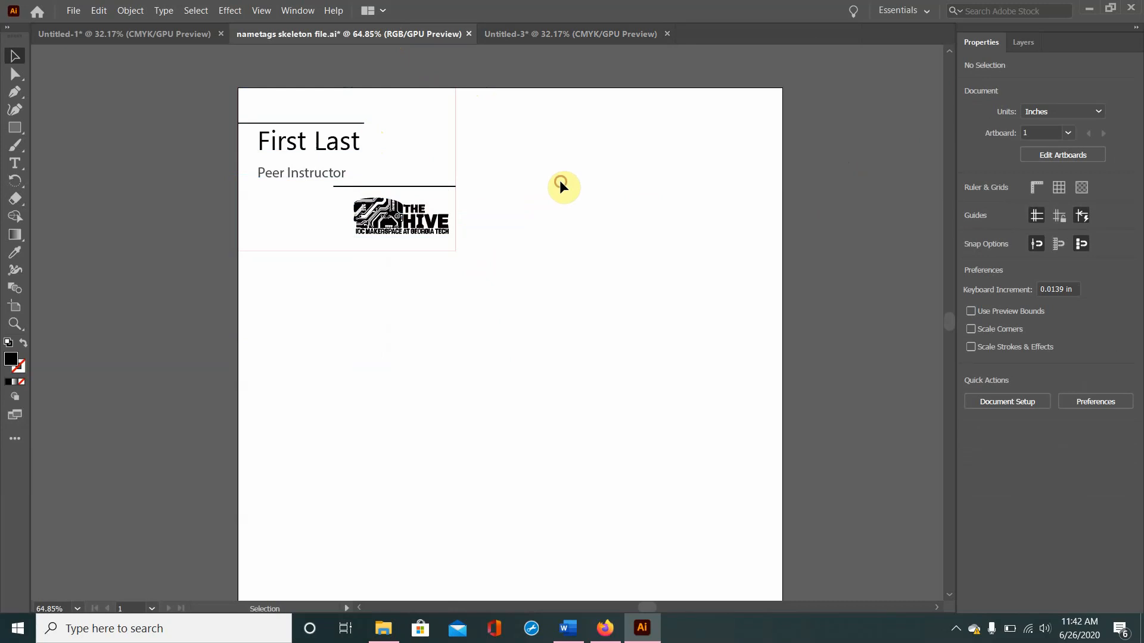
Step: Examine the skeleton nametag's two lines, name and title text, and logo, and compare them with the rectangle in Untitled-3
click(323, 124)
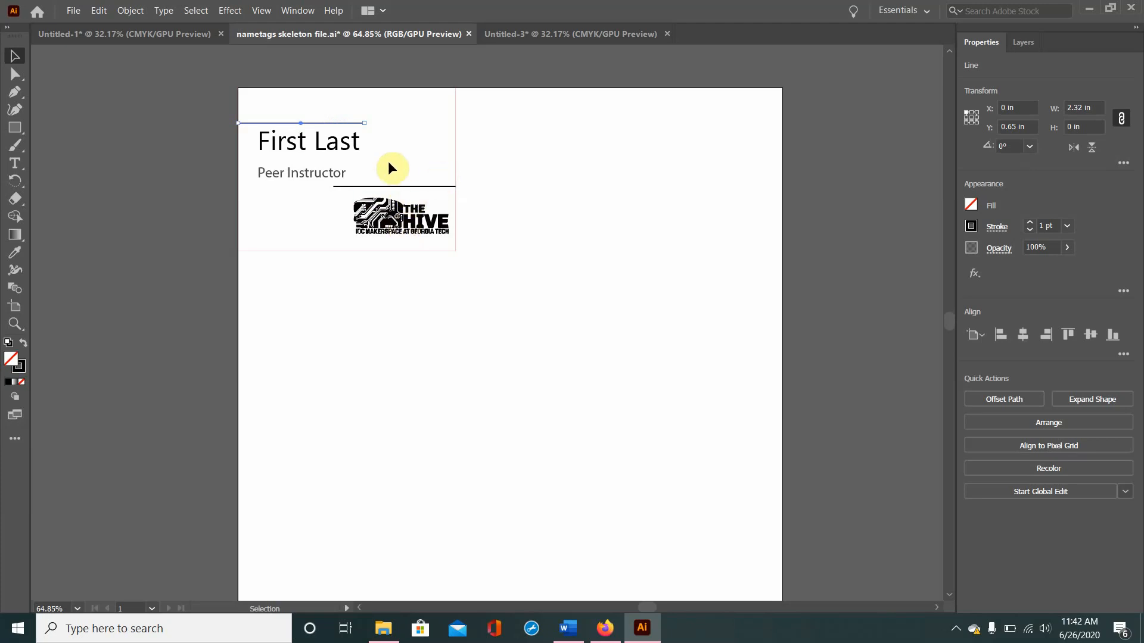
click(337, 146)
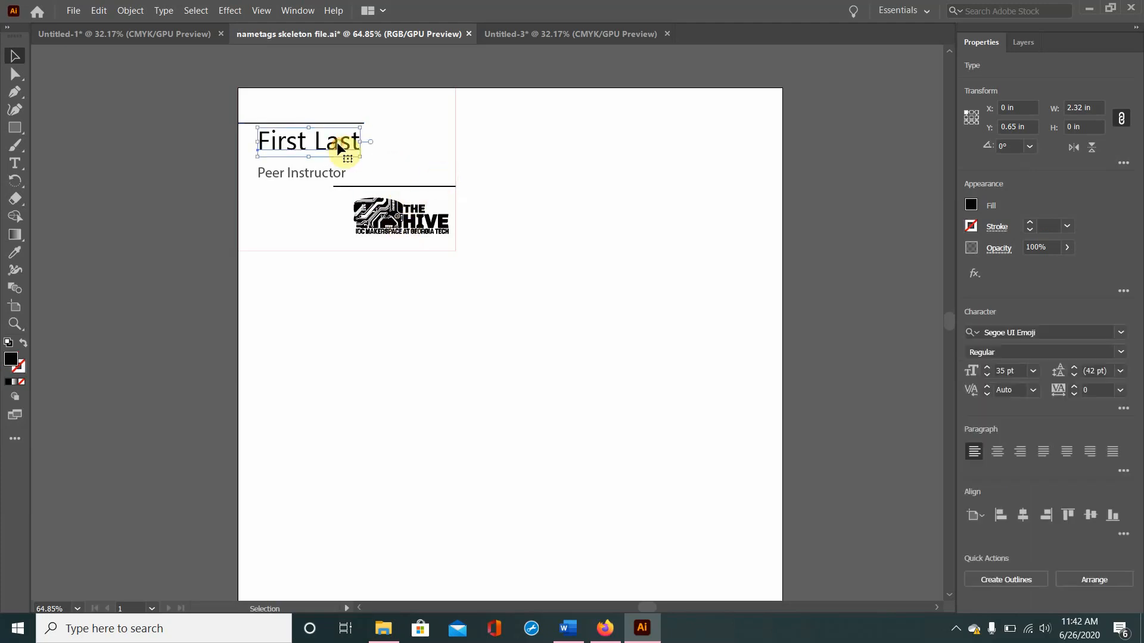
click(349, 185)
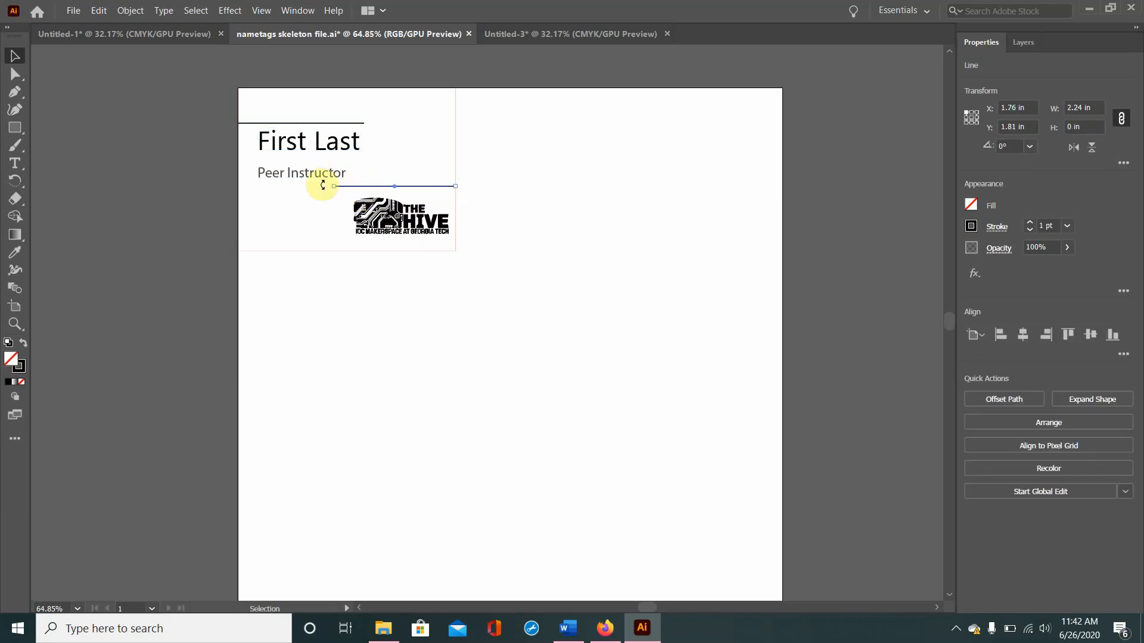
click(307, 173)
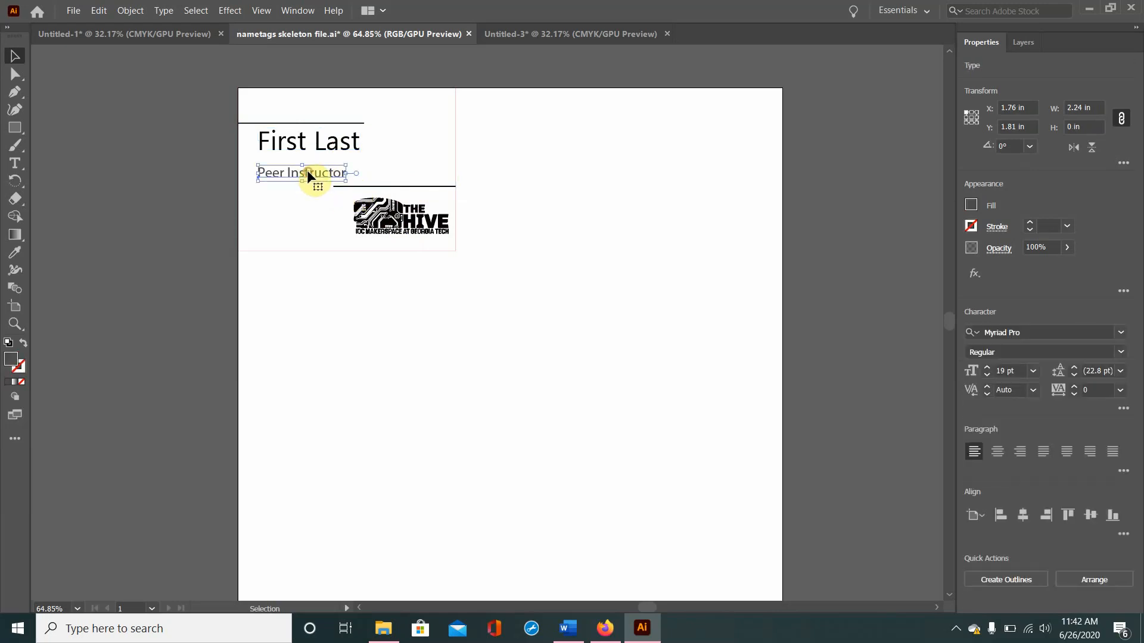
click(365, 215)
click(530, 34)
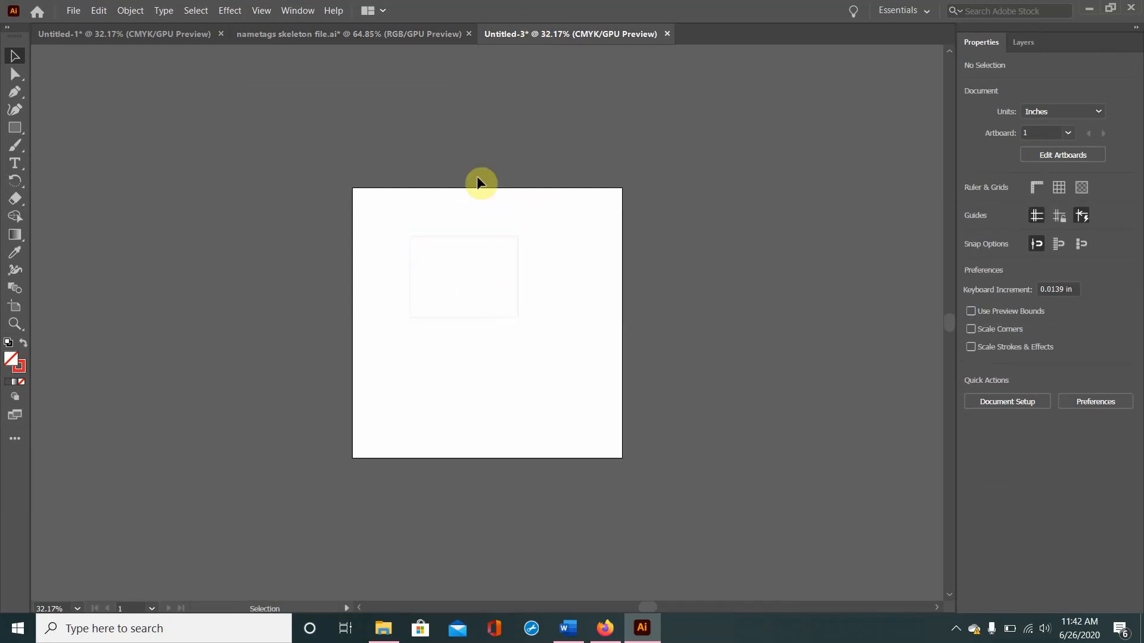
click(414, 33)
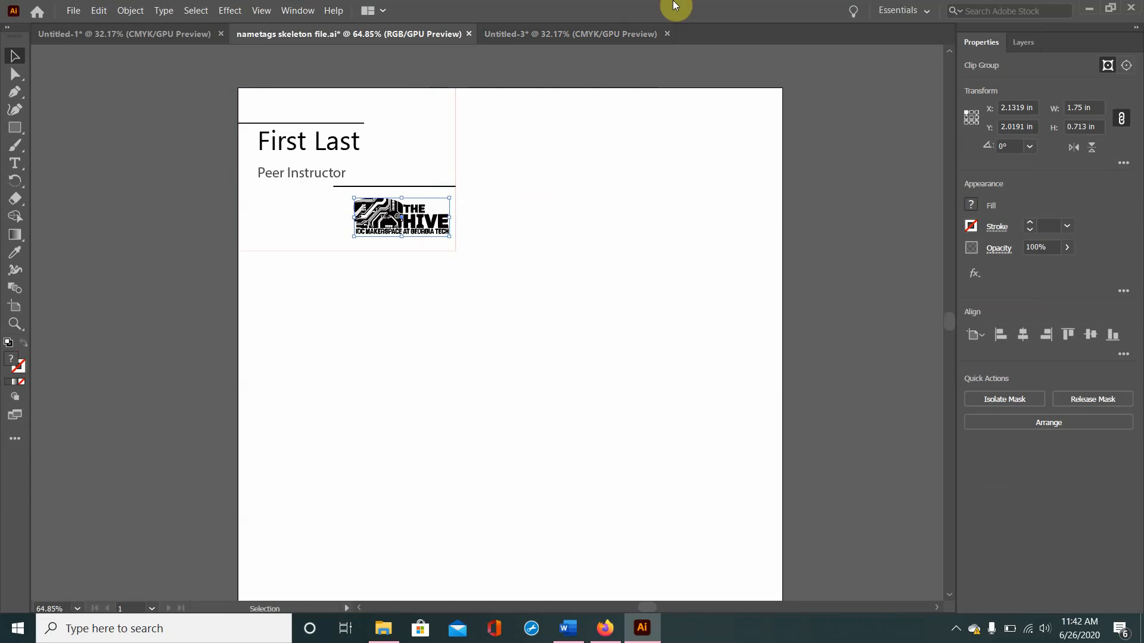
click(524, 34)
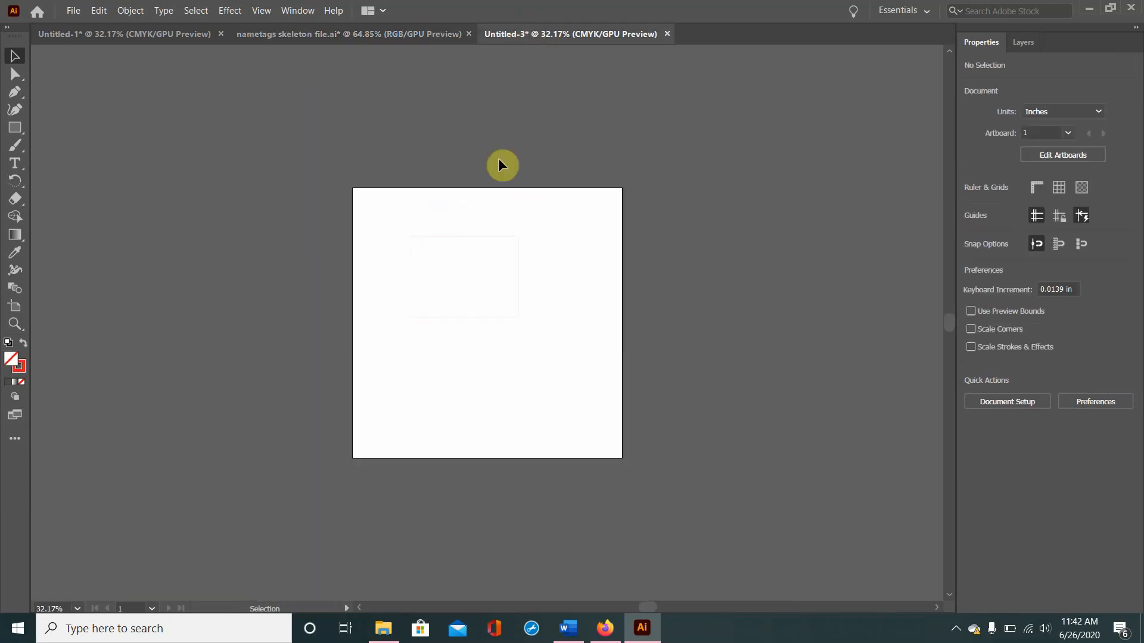
Step: Check the upper line's size, position and stroke in the nametags skeleton file against the Untitled-3 document
click(384, 34)
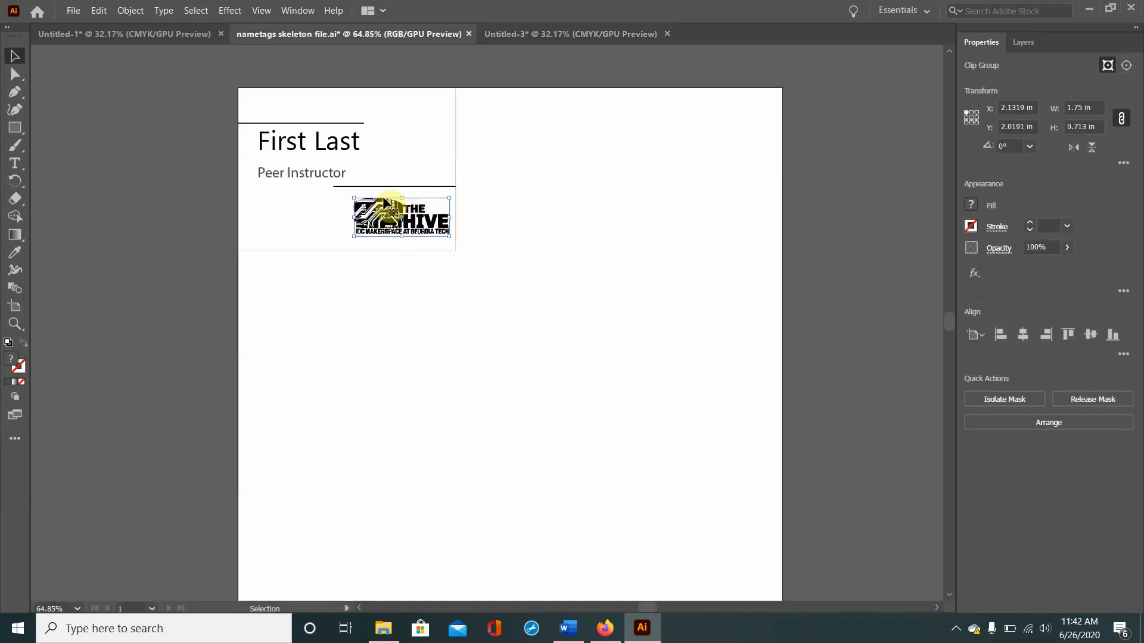
click(338, 123)
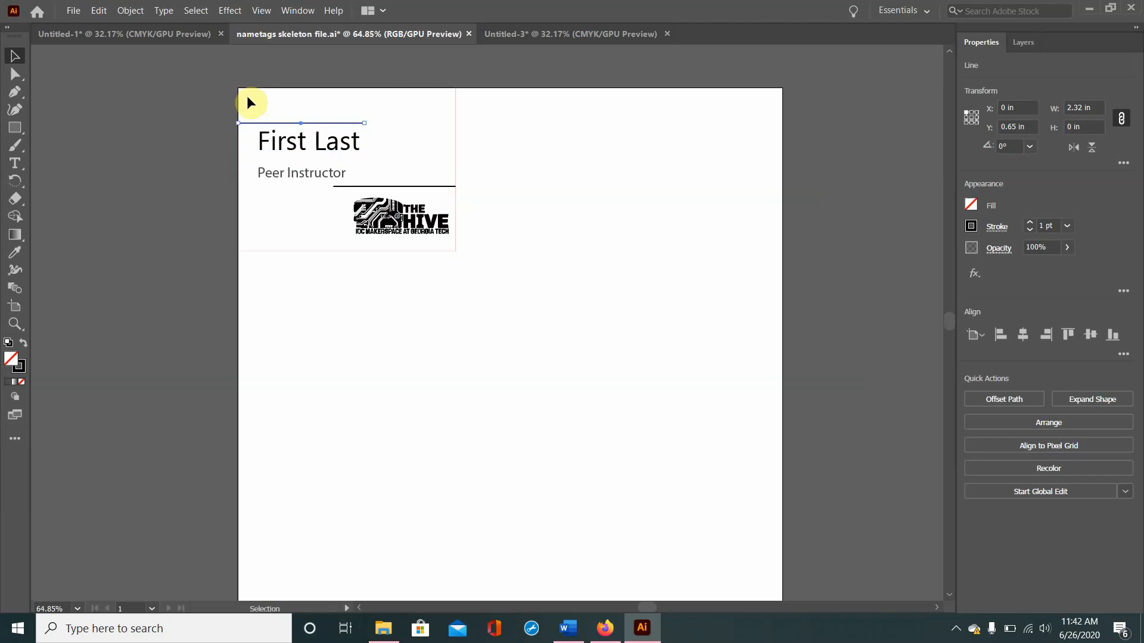
click(512, 34)
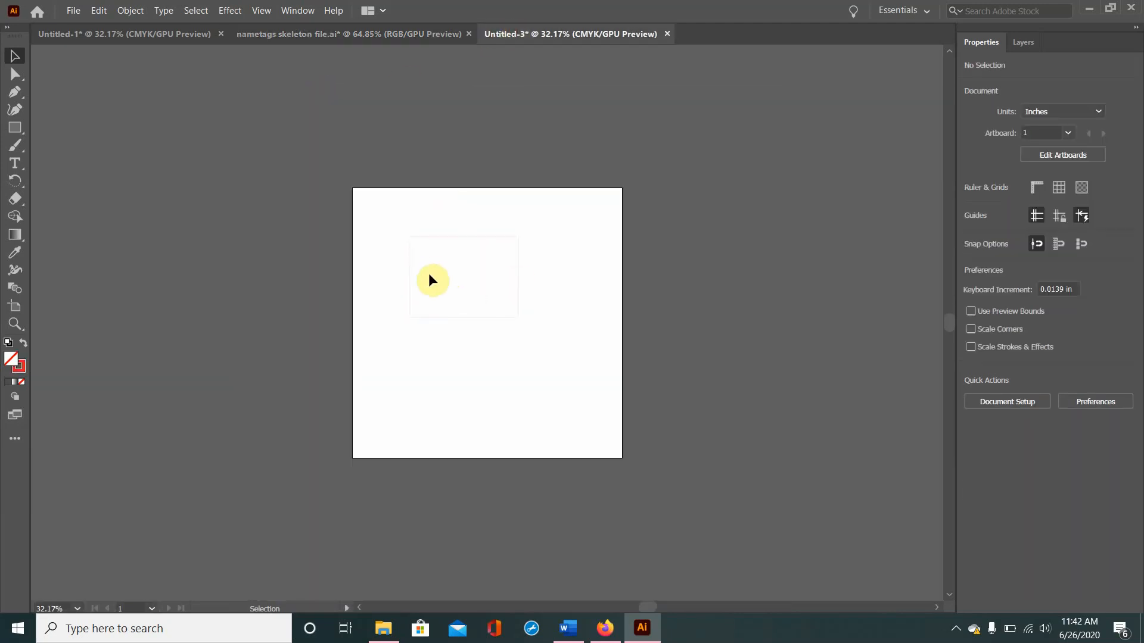
click(337, 33)
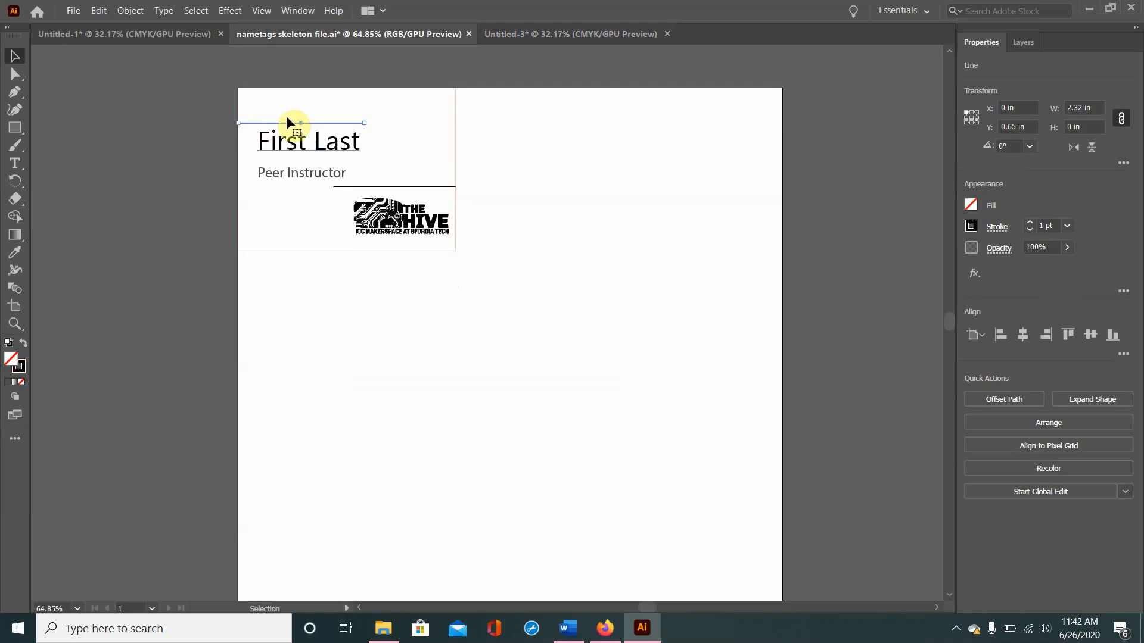
Step: In Untitled-3, move the 4 x 3 in rectangle to X 0 and Y 0 at the artboard's corner
click(532, 38)
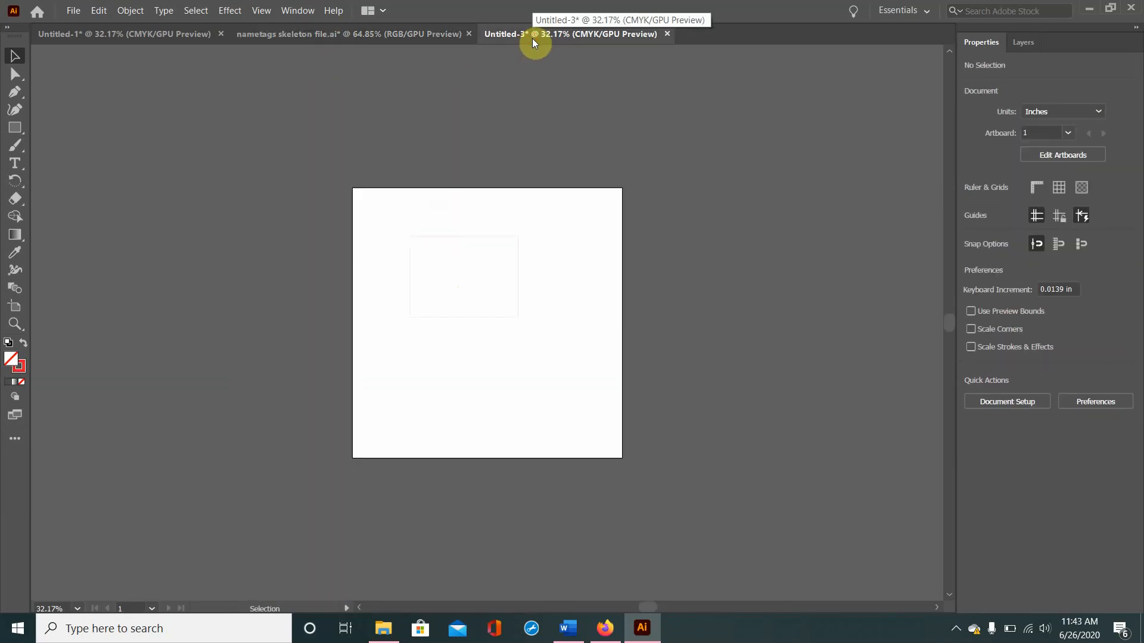
drag(427, 218, 501, 325)
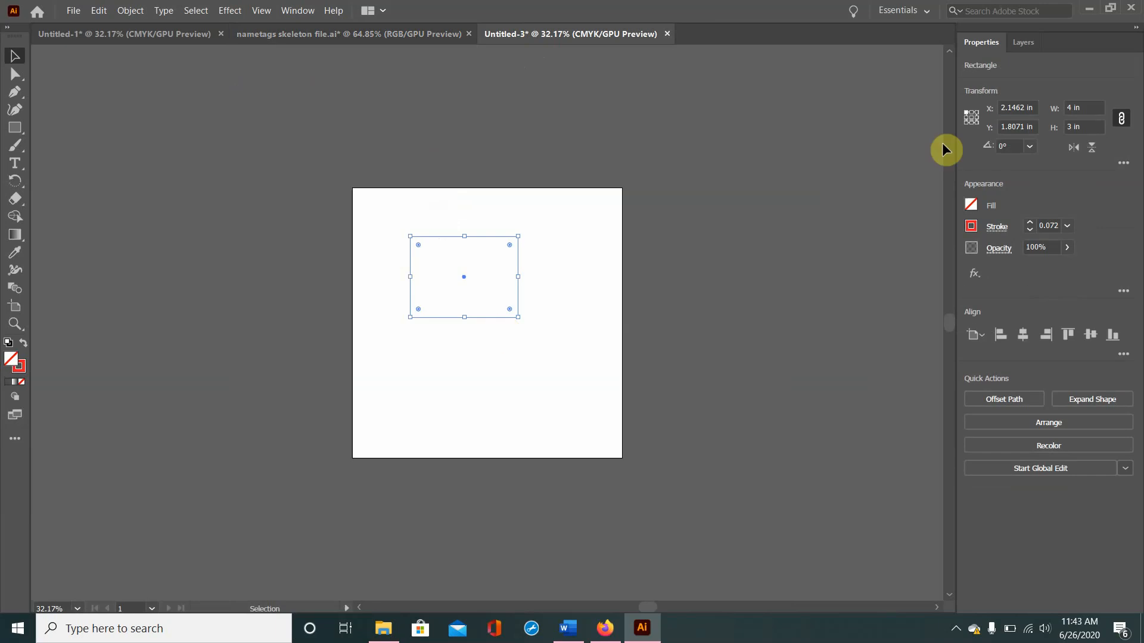
click(1030, 106)
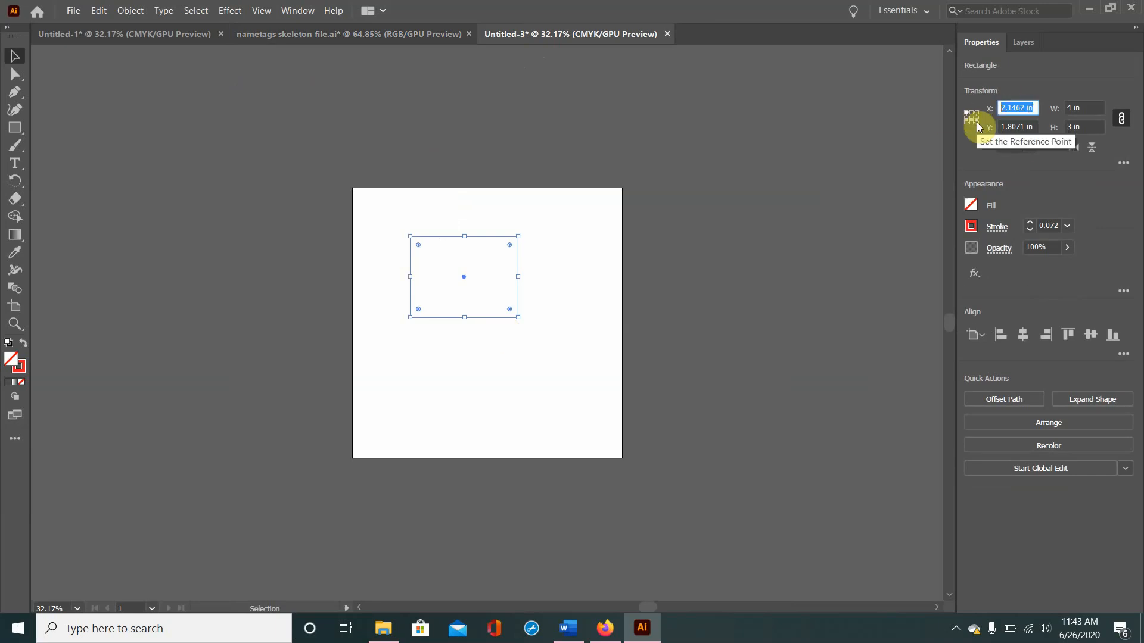
text(0)
key(Tab)
text(0)
key(Return)
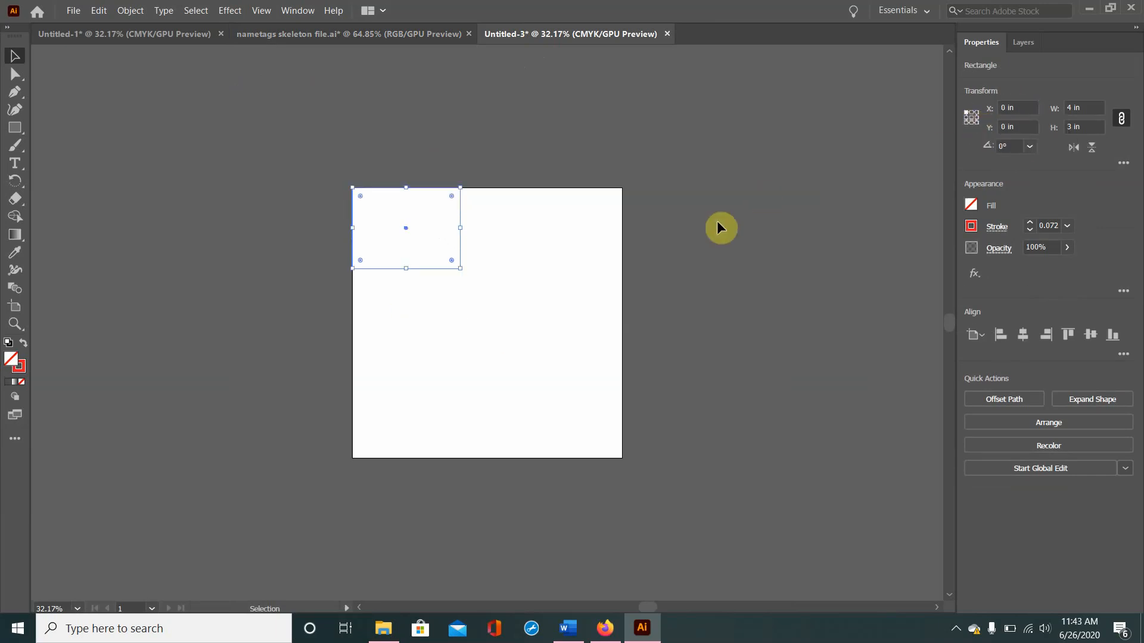
Step: Create a line segment with a length of 2.32 in on the artboard with the Line Segment tool
drag(13, 127, 84, 202)
click(506, 341)
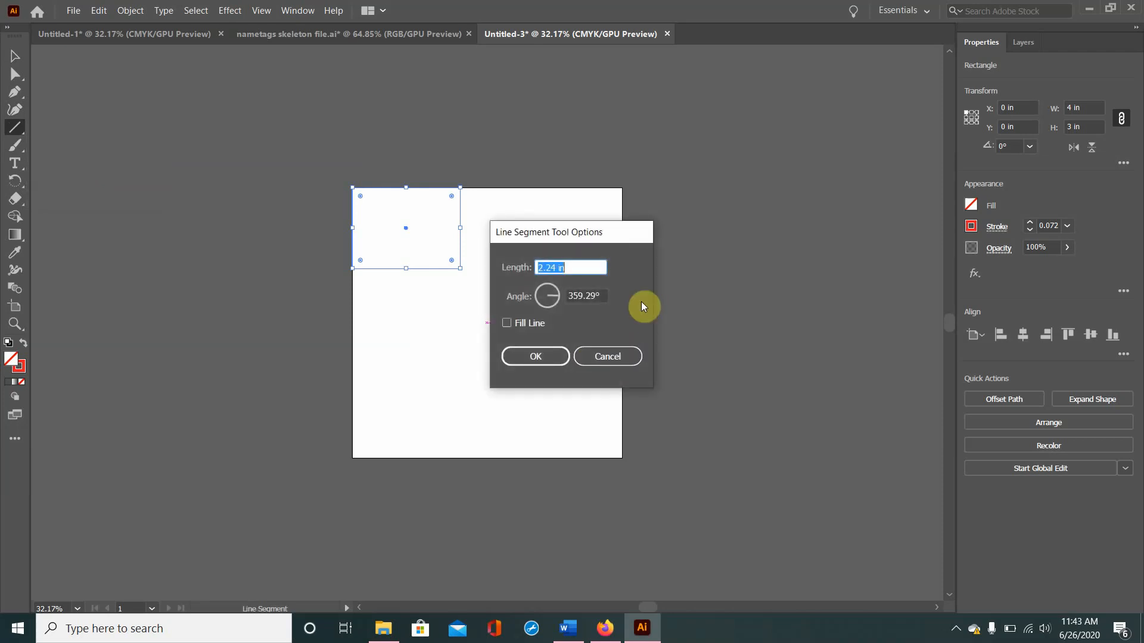
text(2.32)
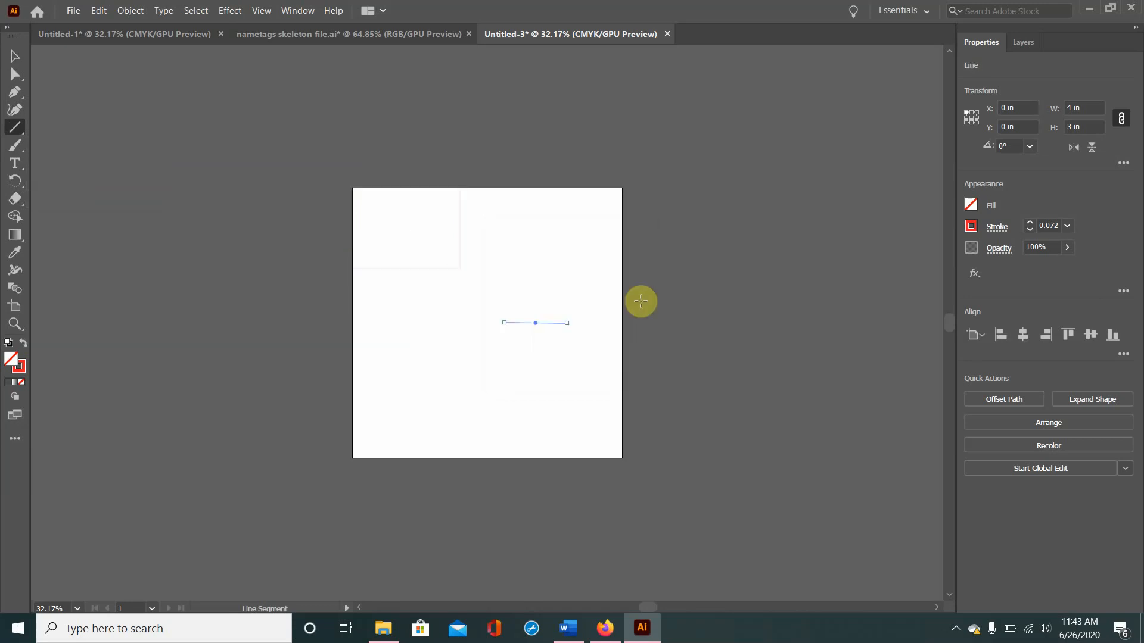
key(Return)
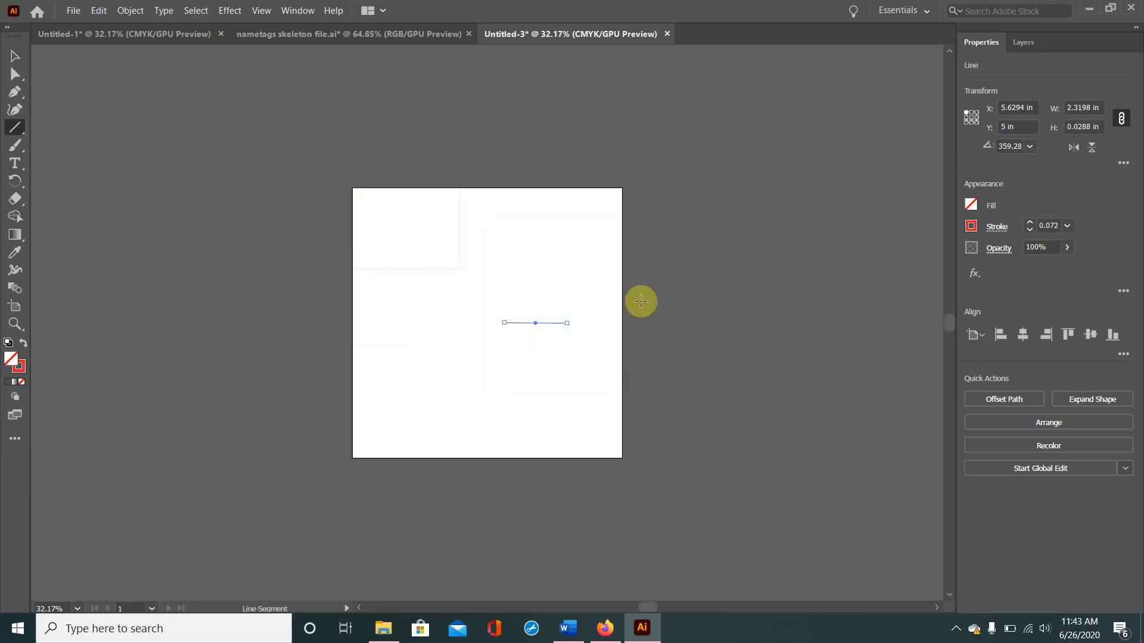
Step: Position the 2.32 in line at X 0 in and Y 0.65 in on the nametag
click(1033, 107)
text(0)
key(Tab)
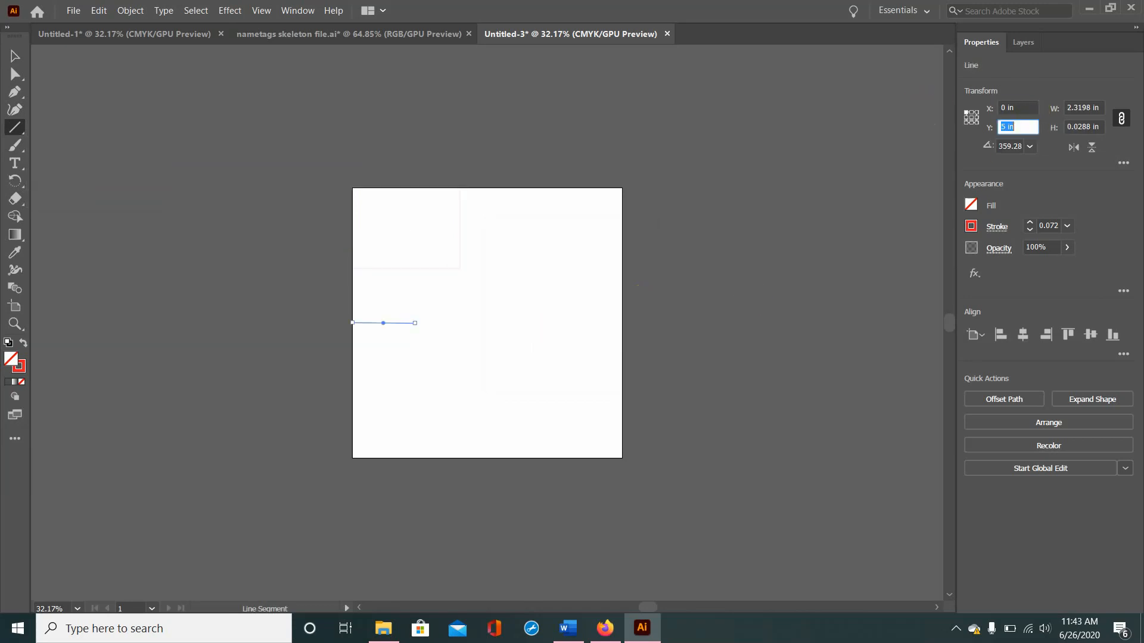
text(.65)
key(Return)
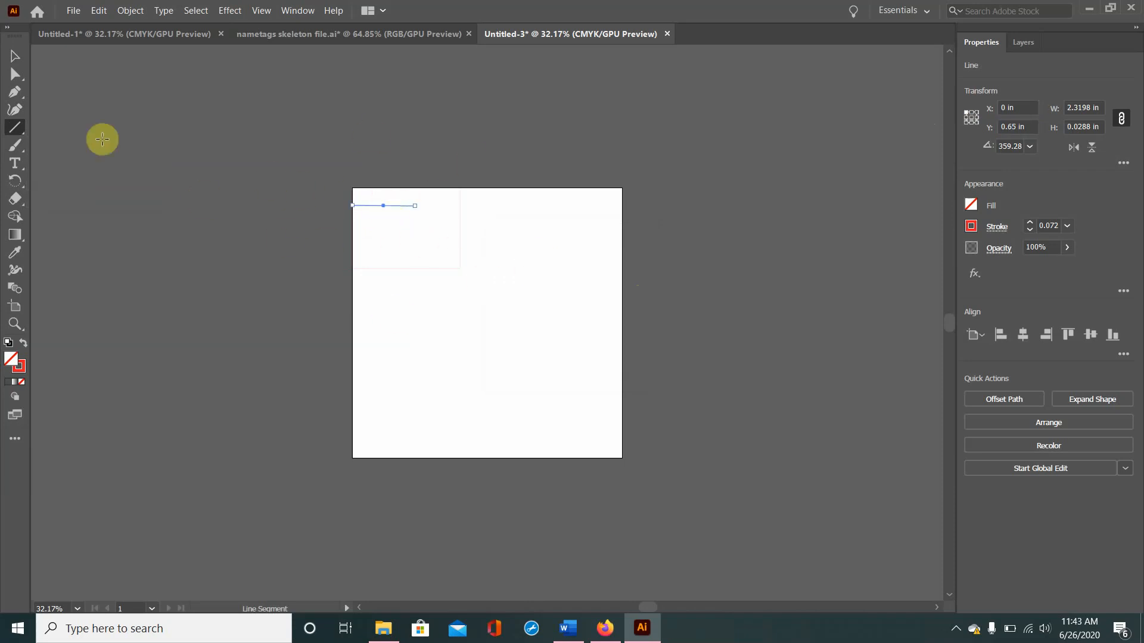
Step: Give the upper nametag line a black stroke with a weight of 1 pt
click(13, 56)
click(482, 350)
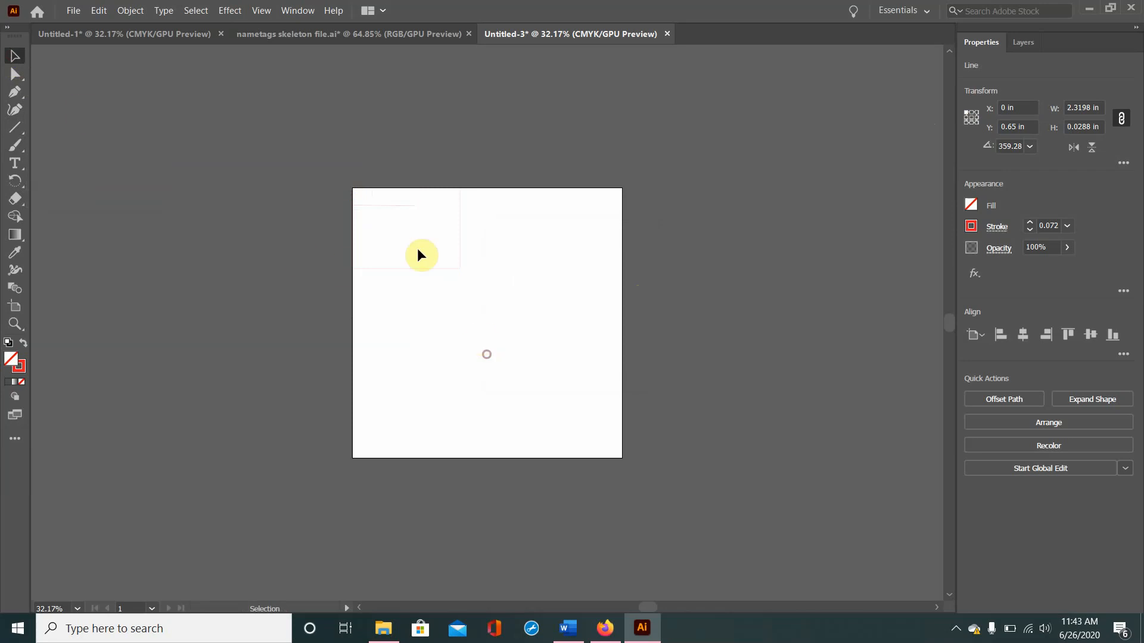
click(399, 203)
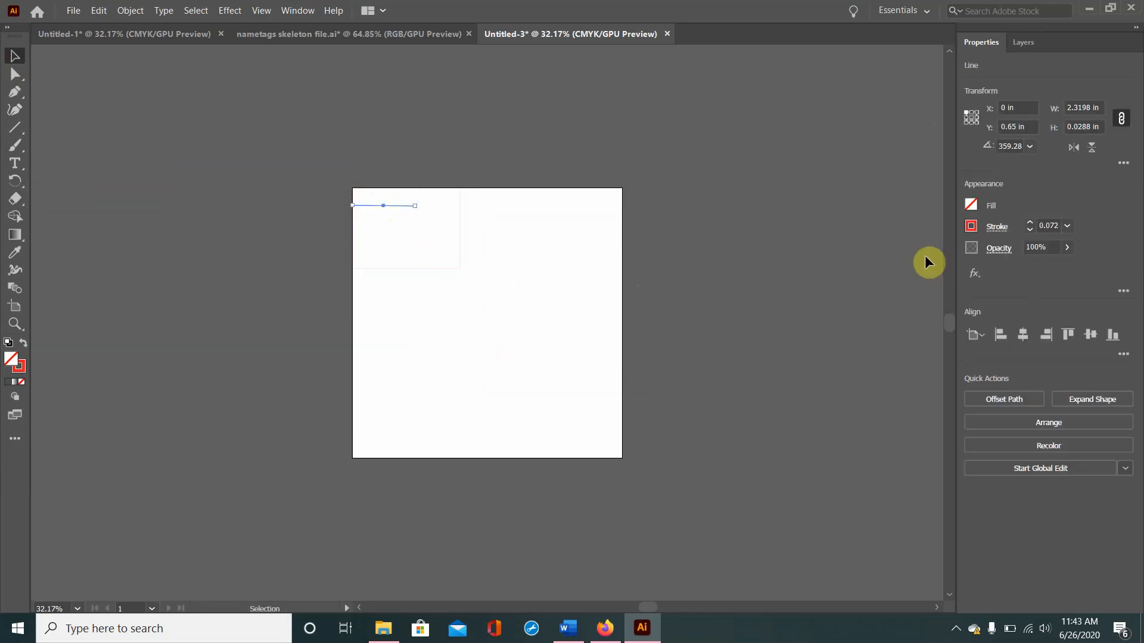
click(971, 227)
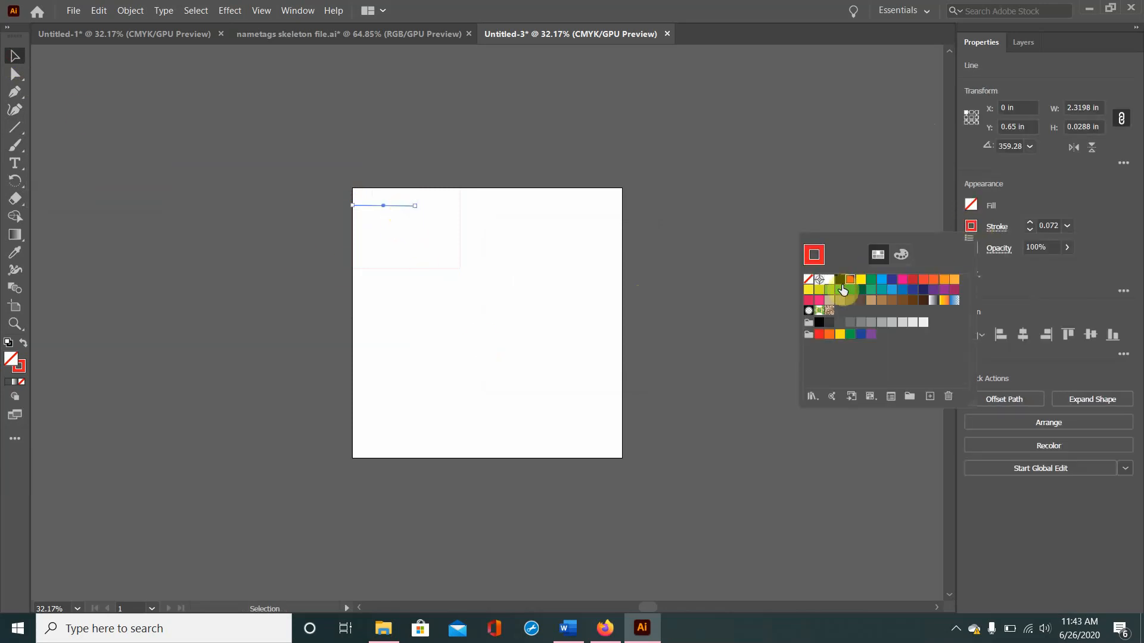
click(1056, 226)
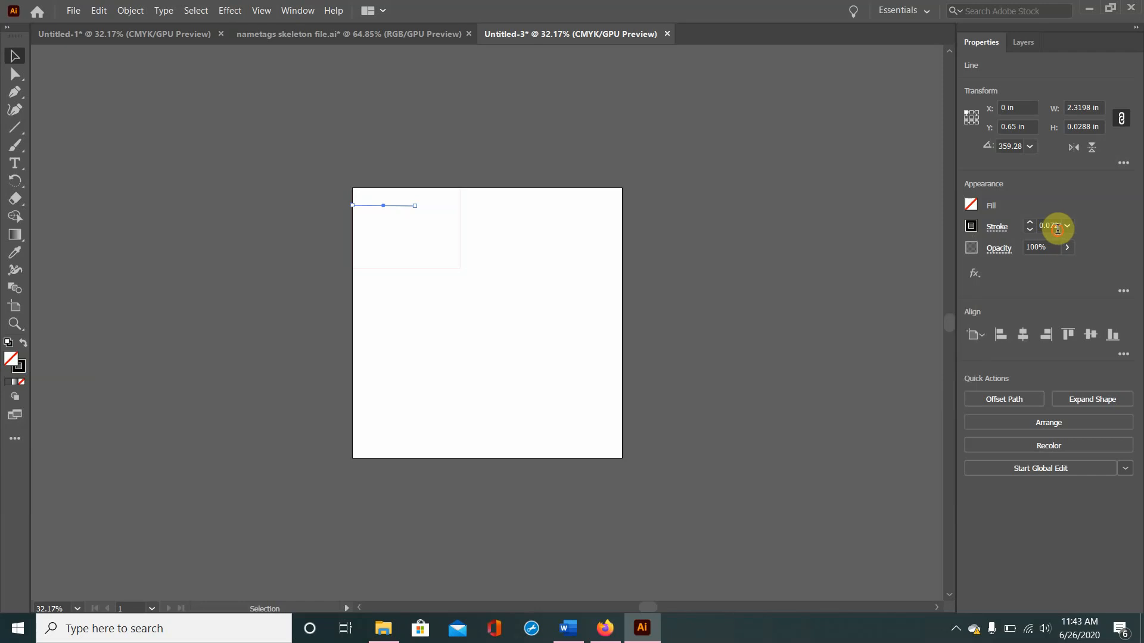
click(1078, 228)
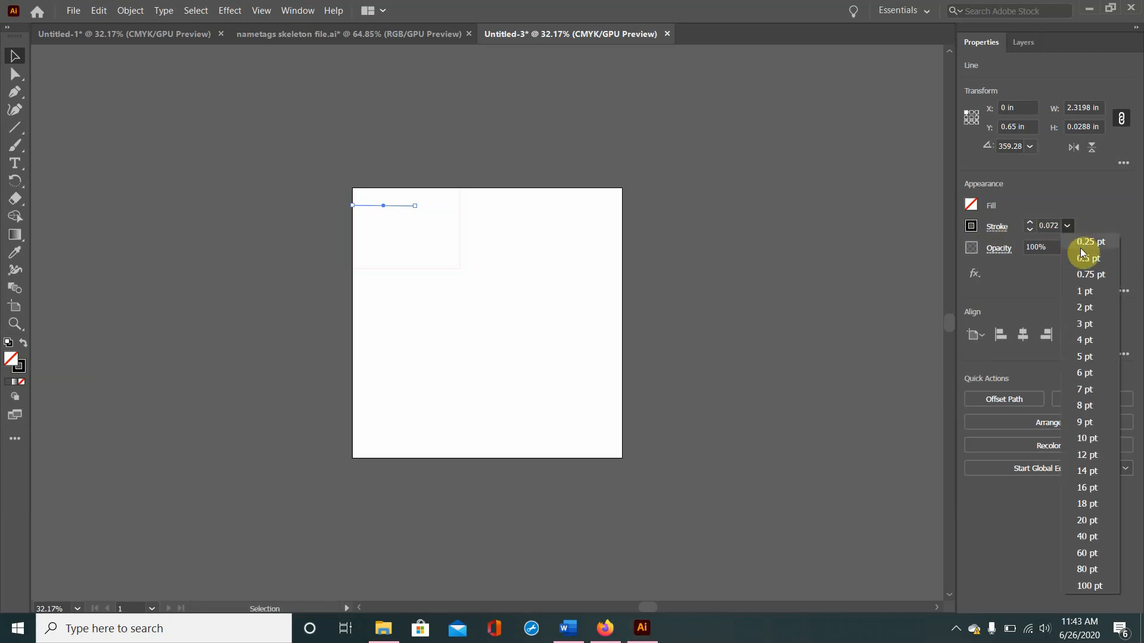
click(1089, 289)
click(545, 292)
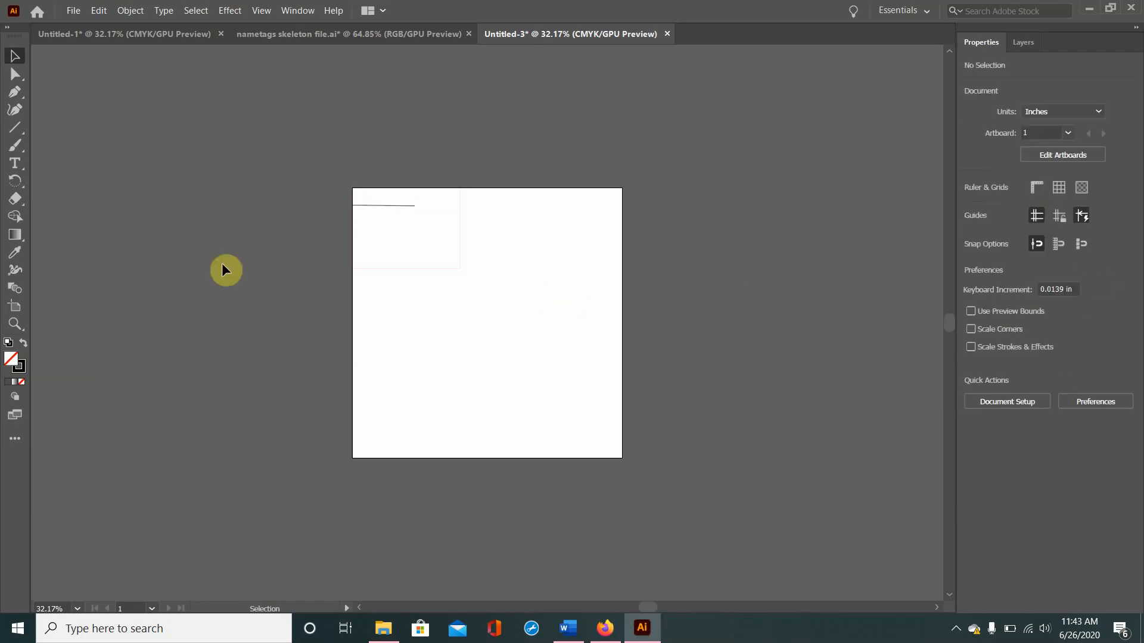
Step: Create a second line segment with a length of 2.24 in below the nametag rectangle
click(15, 127)
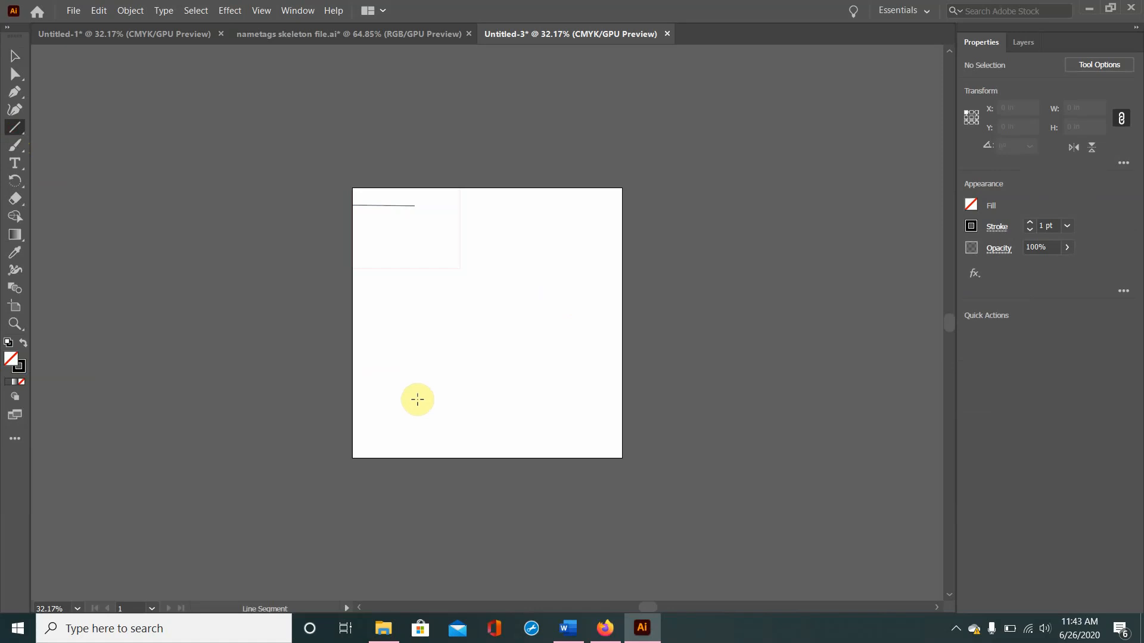
click(441, 377)
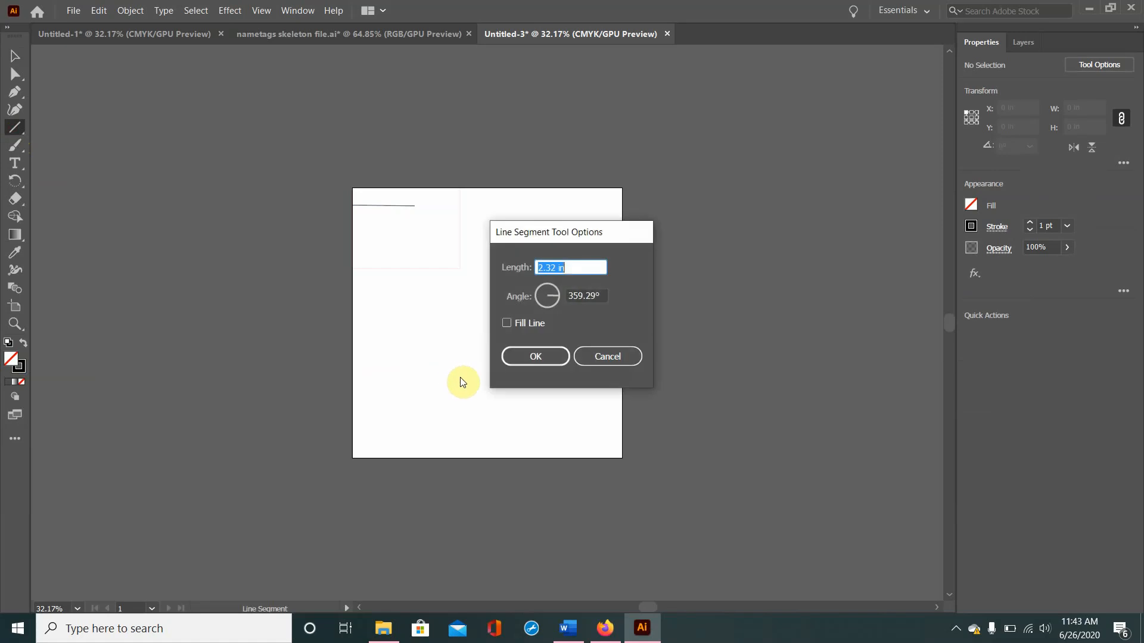
text(2.24)
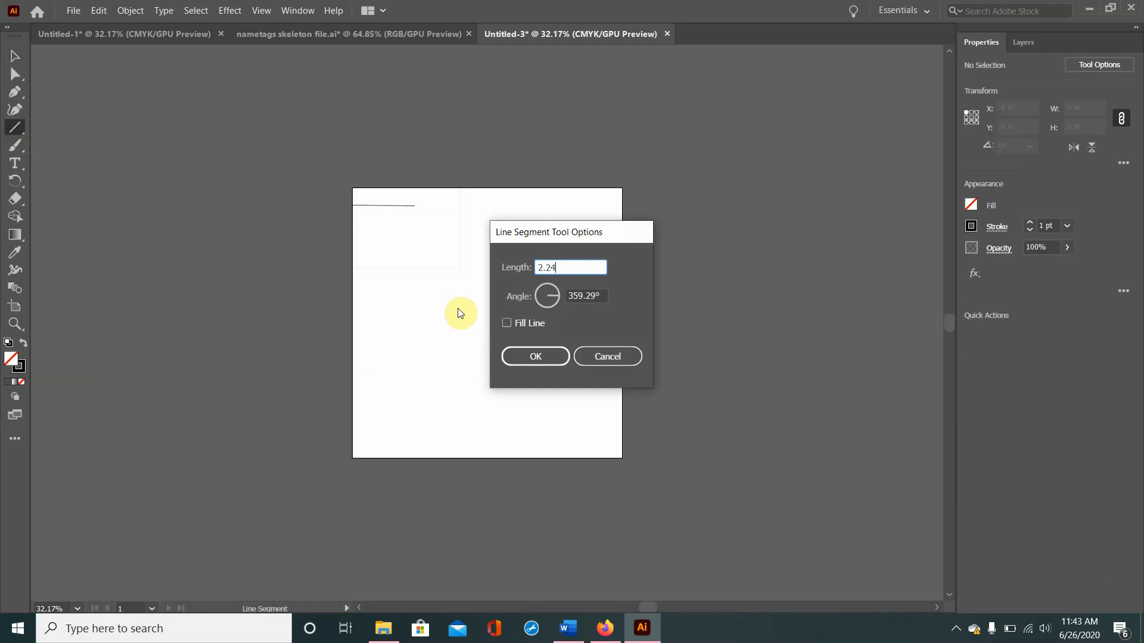
click(526, 358)
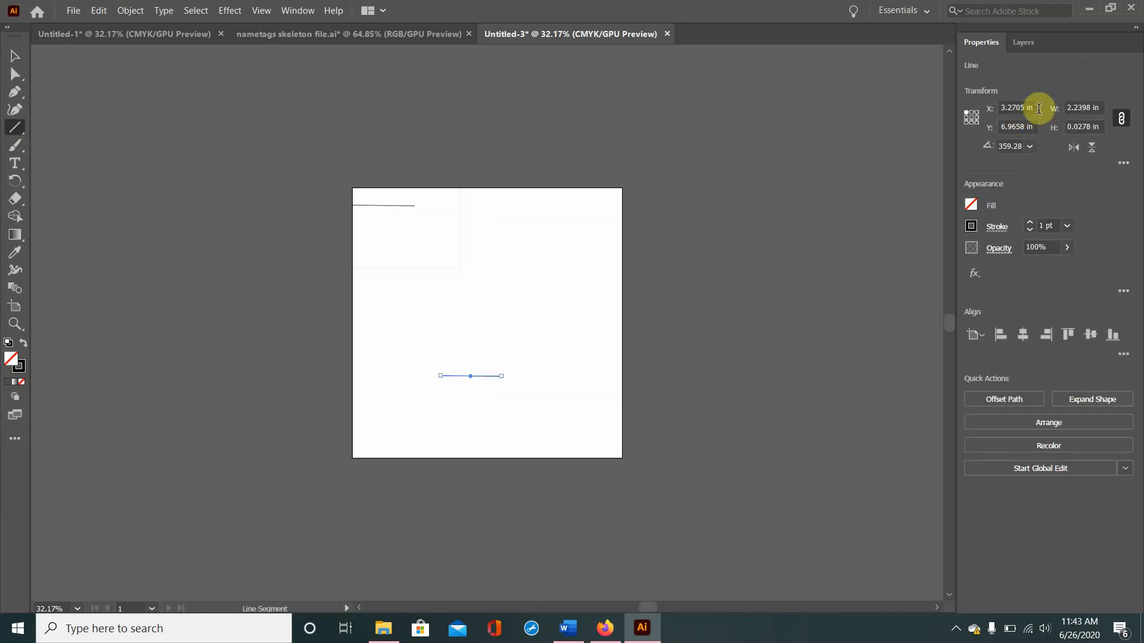
Step: Position the 2.24 in line at X 1.76 in and Y 1.81 in on the nametag
click(1023, 107)
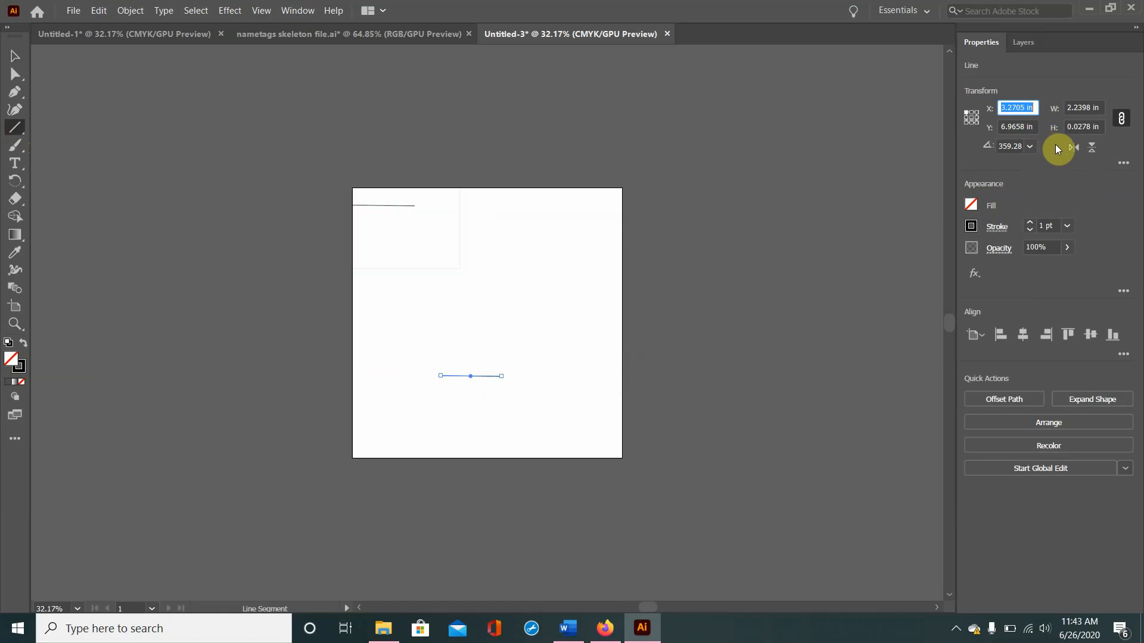
text(1.76)
key(Tab)
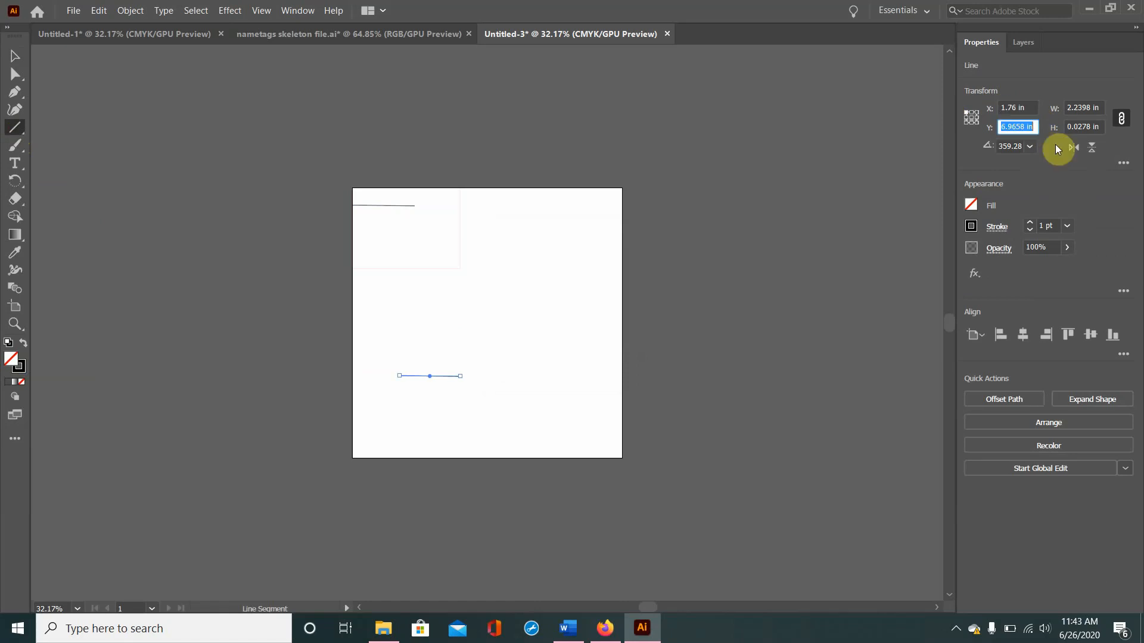
text(1.81)
click(1055, 145)
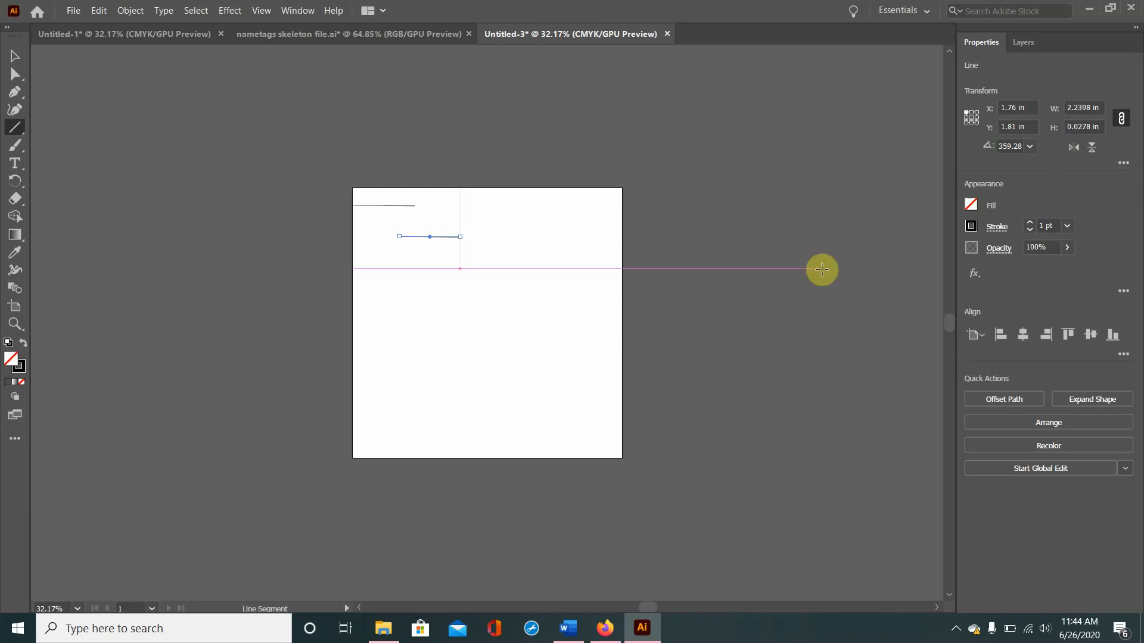
click(506, 352)
click(607, 356)
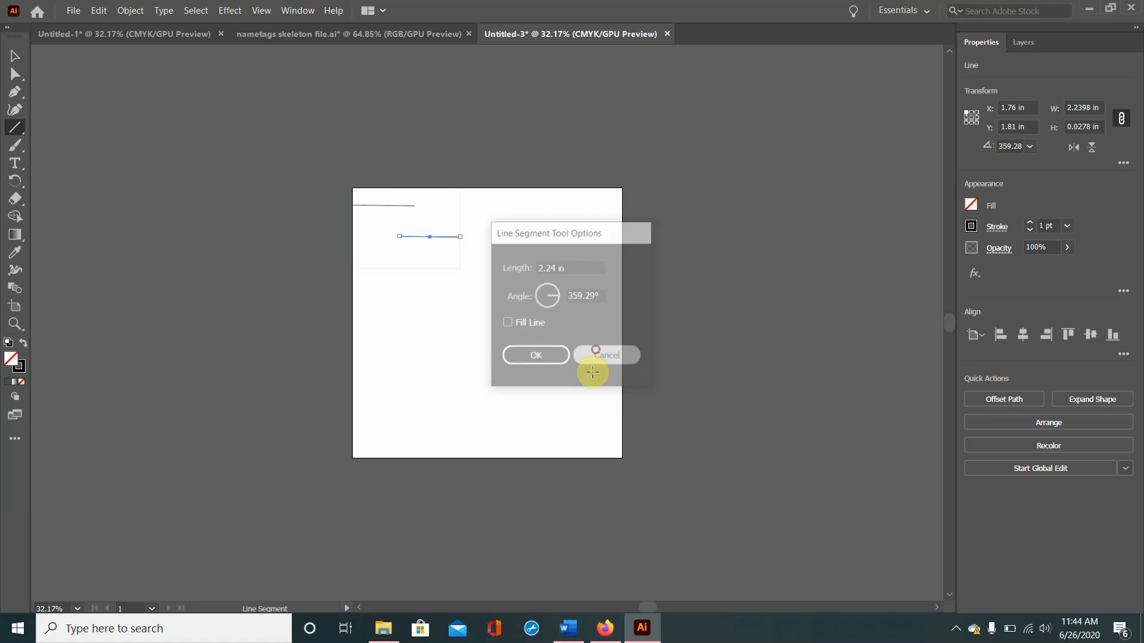
Step: Switch to Firefox and preview HiveLogoCircuits.svg from the Hive Logo folder within the PI Shared Folder on Google Drive
click(605, 629)
click(377, 7)
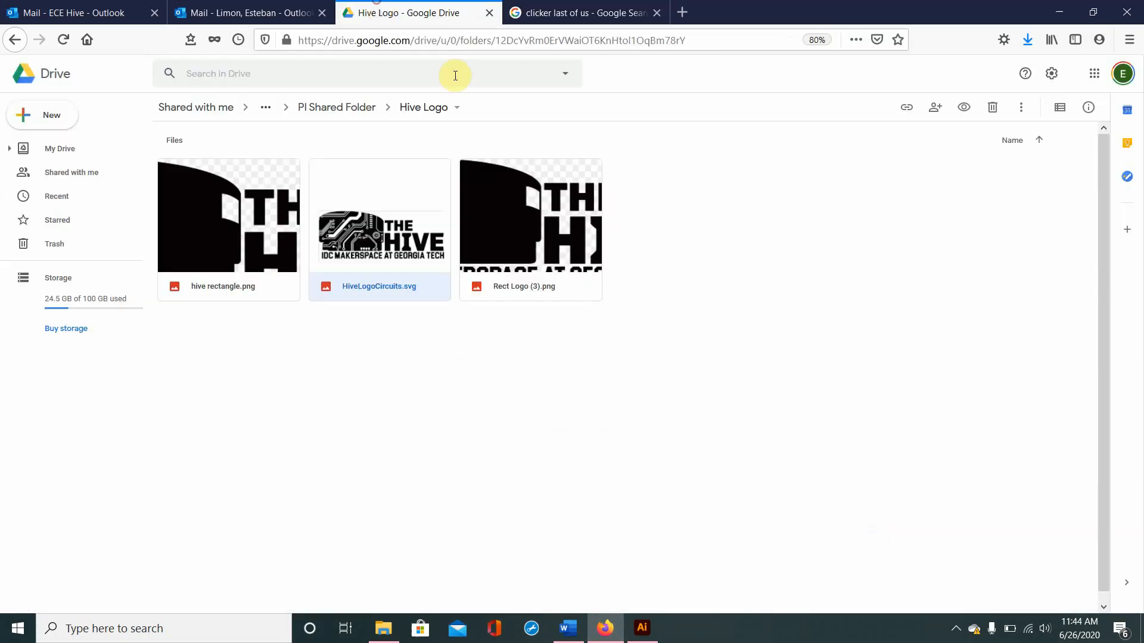
click(339, 107)
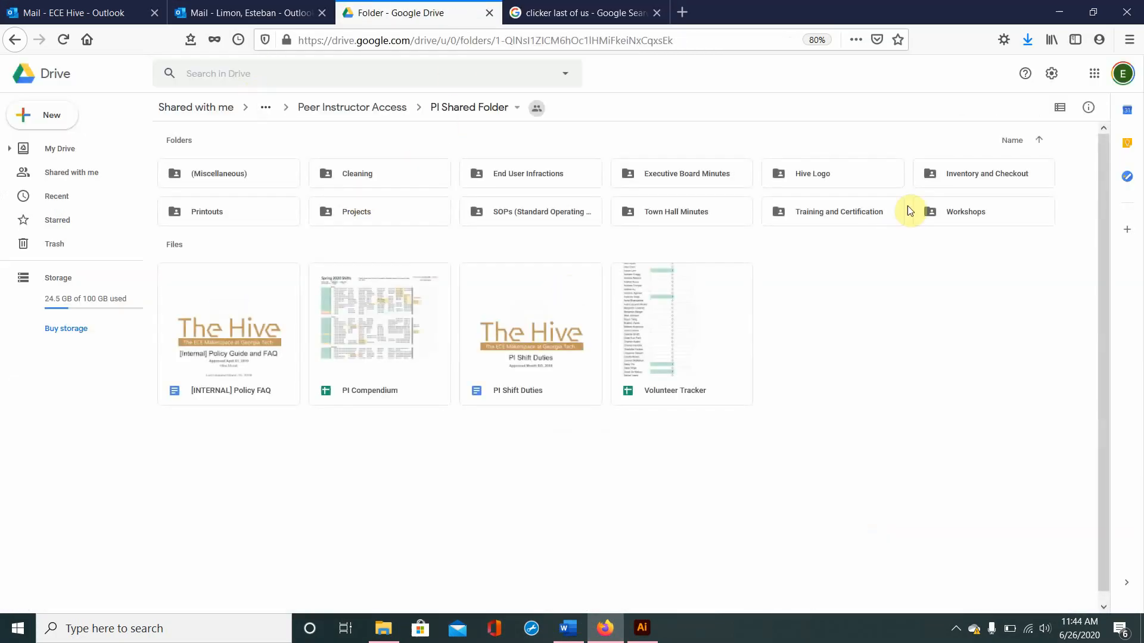
double_click(815, 173)
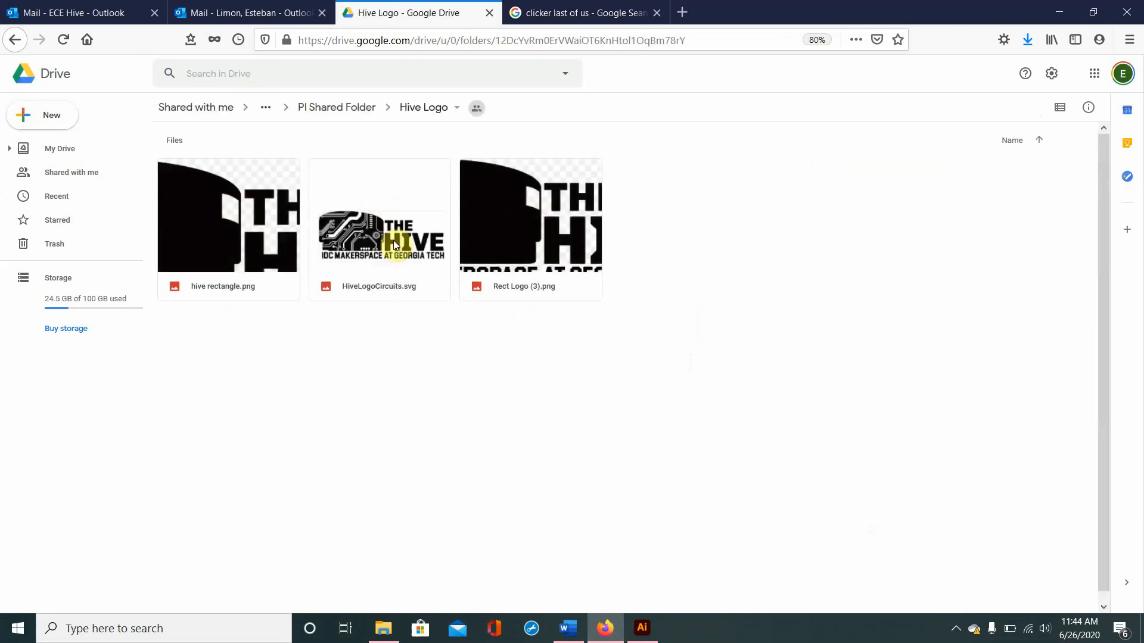
double_click(394, 244)
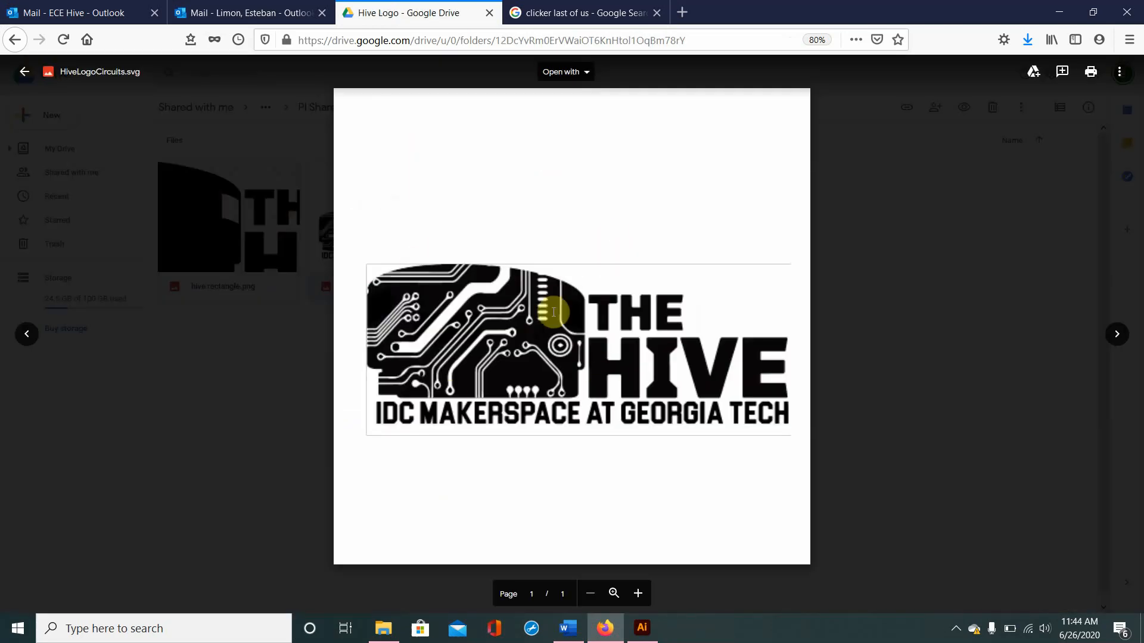
Step: Switch back to Illustrator and open the HiveLogoCircuits SVG file from the Downloads folder
click(638, 626)
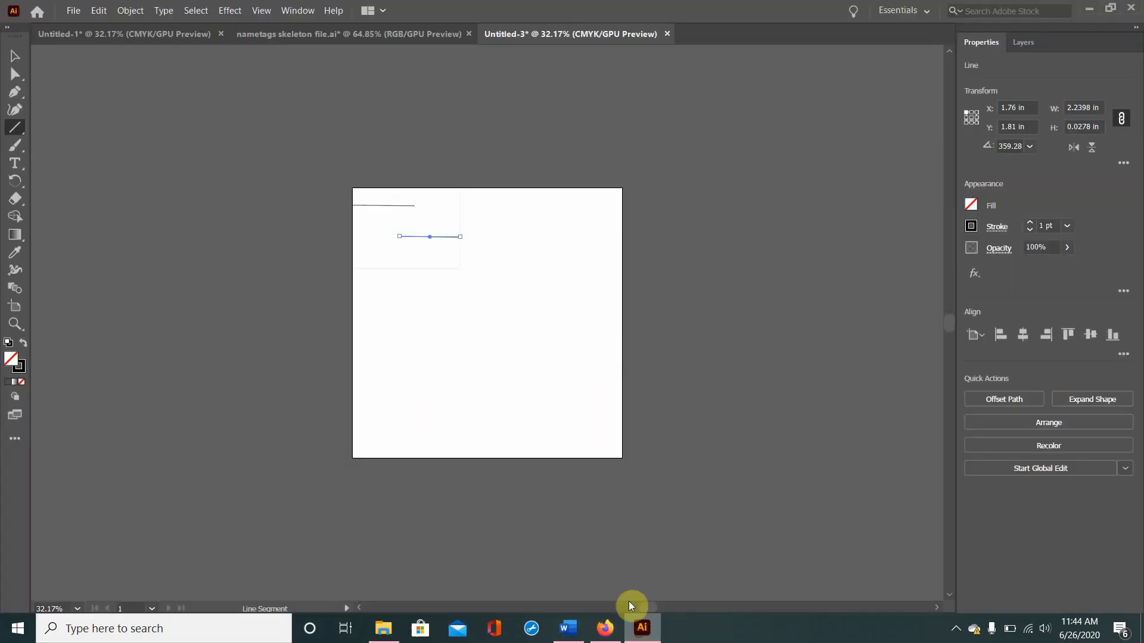
click(73, 10)
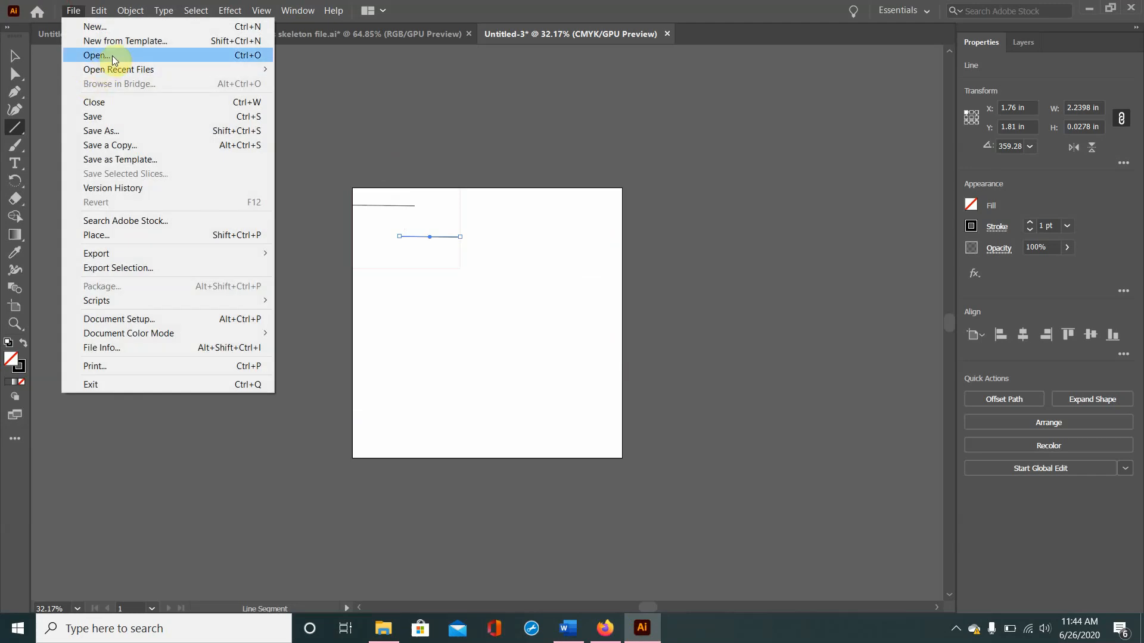
click(113, 61)
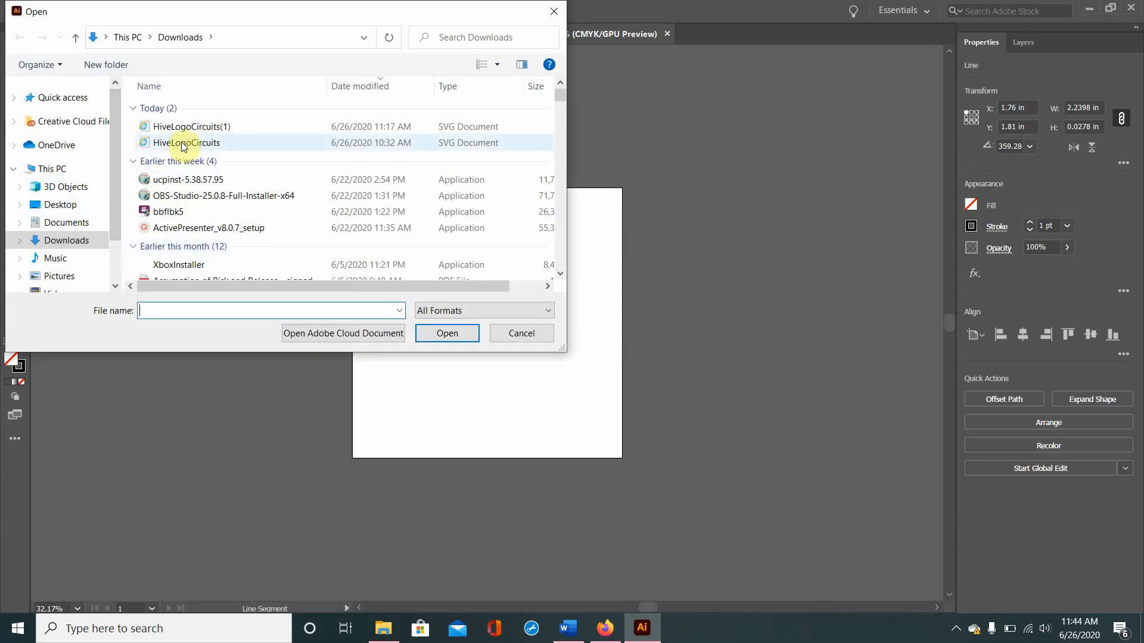
double_click(184, 144)
click(680, 413)
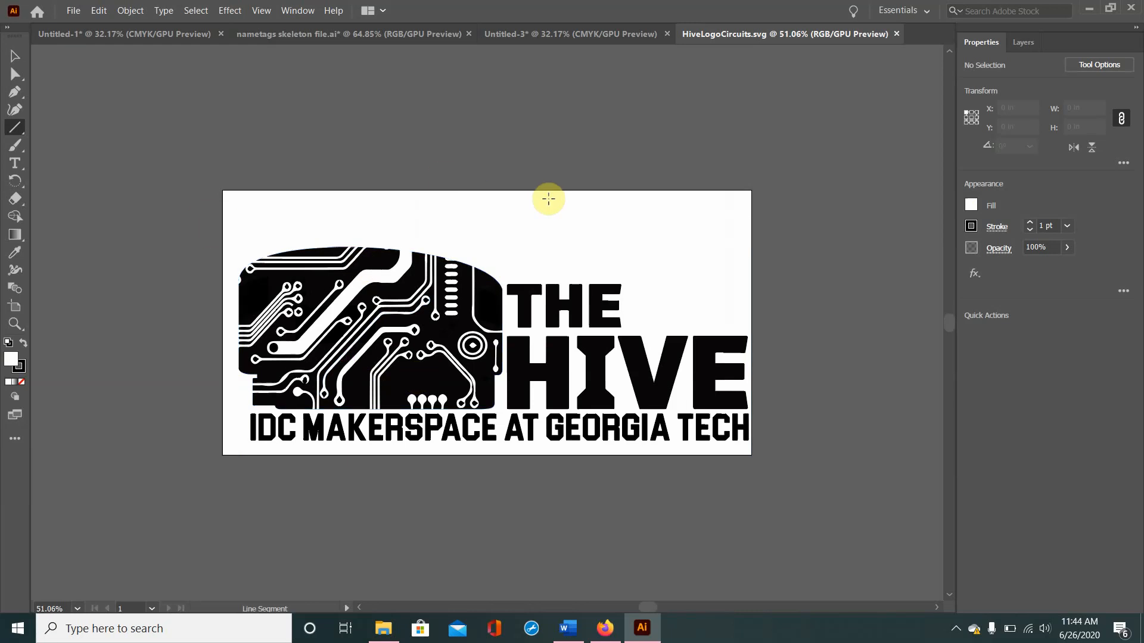
Step: Copy the Hive logo artwork from HiveLogoCircuits.svg and paste it into the Untitled-3 nametag document
key(ctrl)
ctrl+click(548, 198)
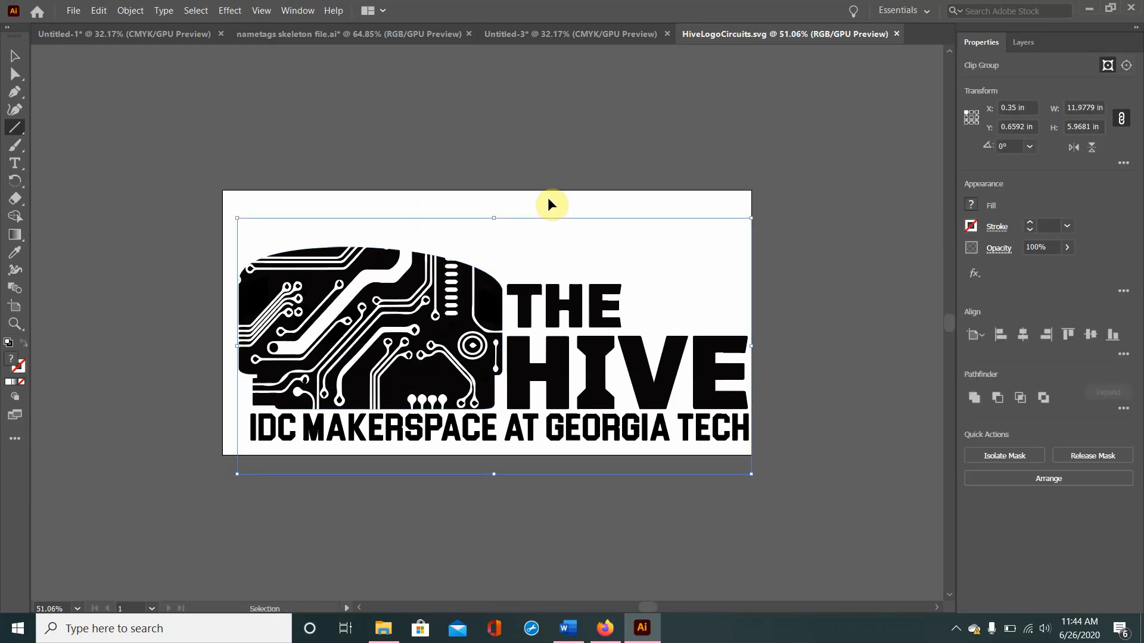
click(552, 35)
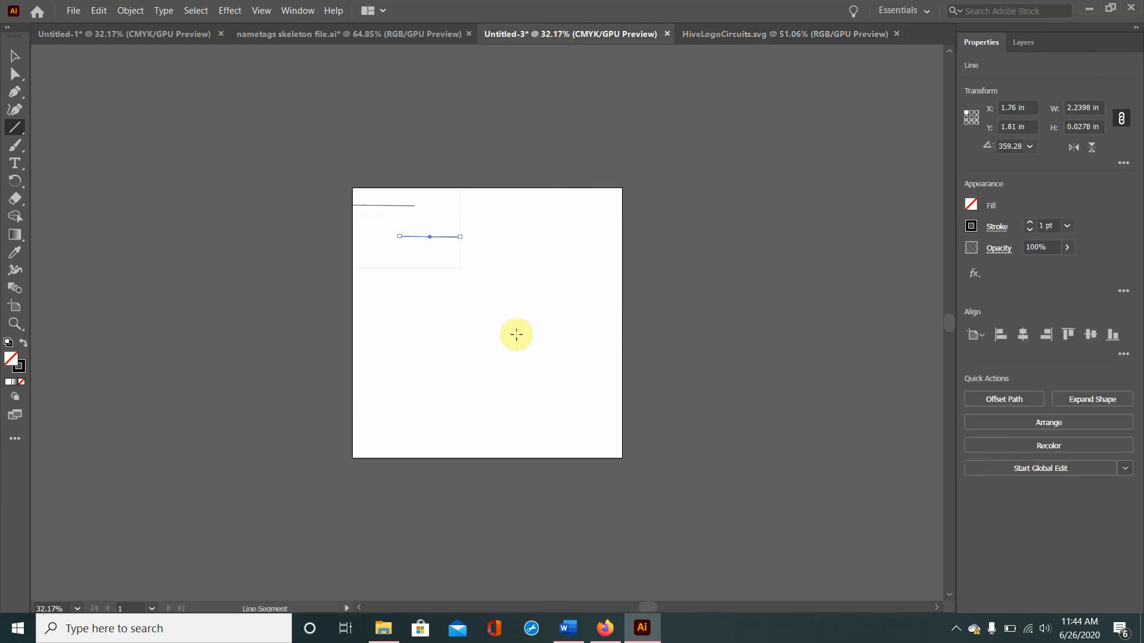
key(ctrl+v)
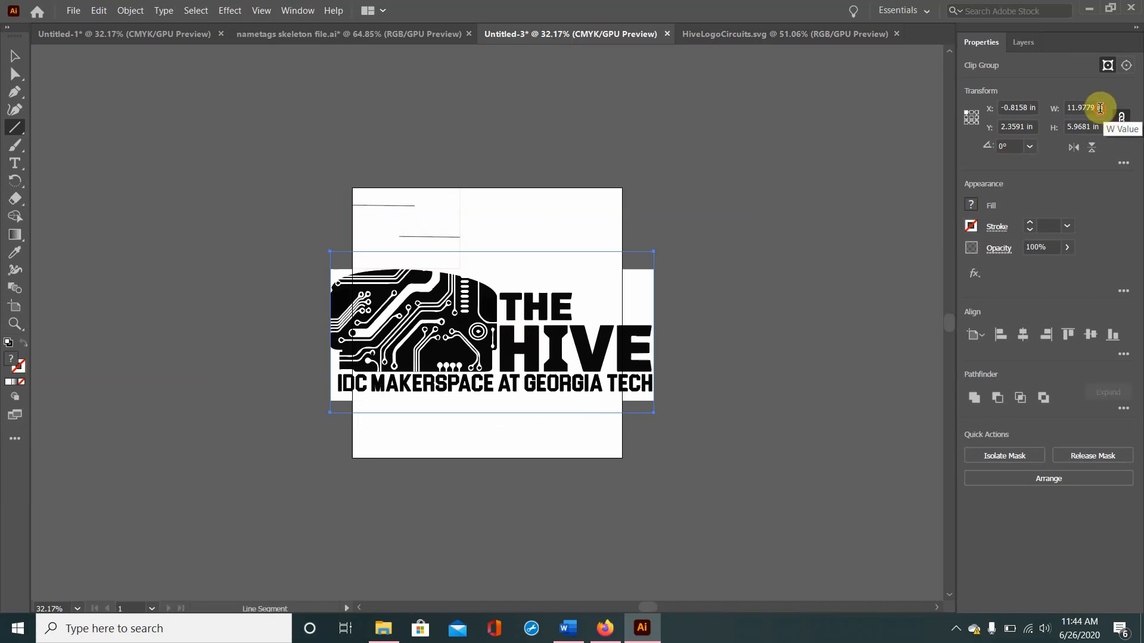
Step: Check the reference layout in the nametags skeleton file and scale the pasted Hive logo proportionally to 1.75 in wide
click(1097, 108)
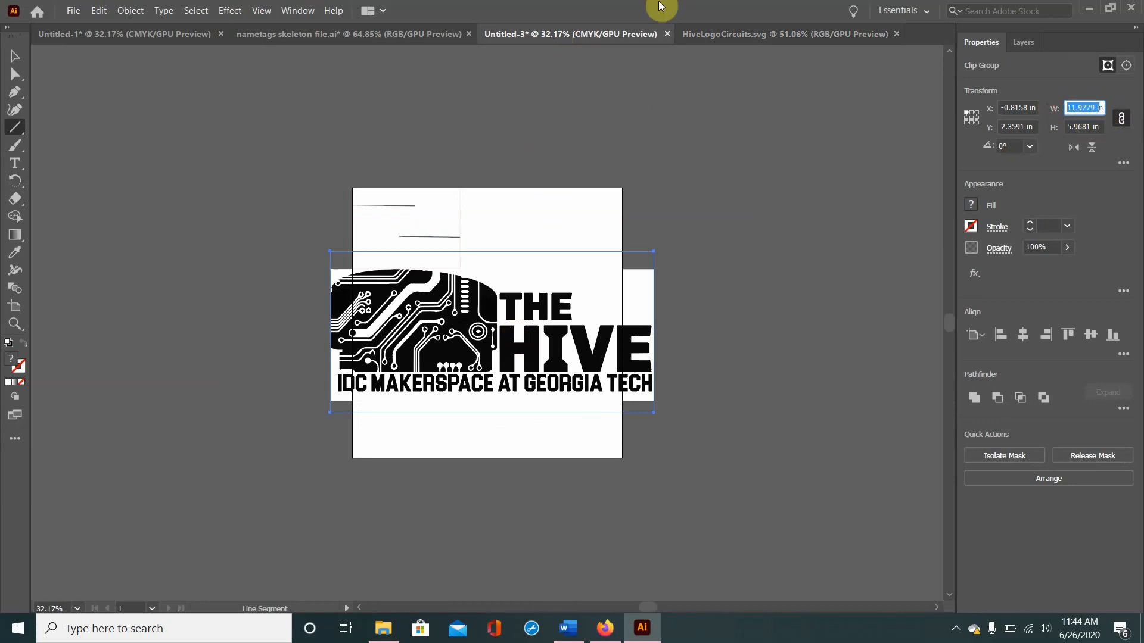
click(409, 35)
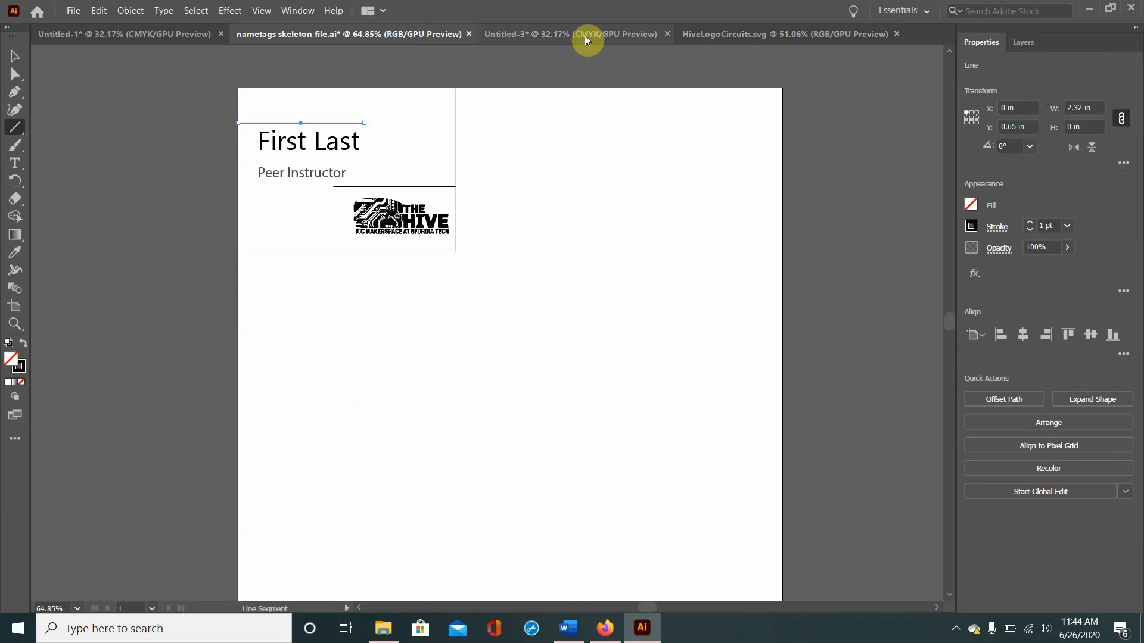
click(584, 35)
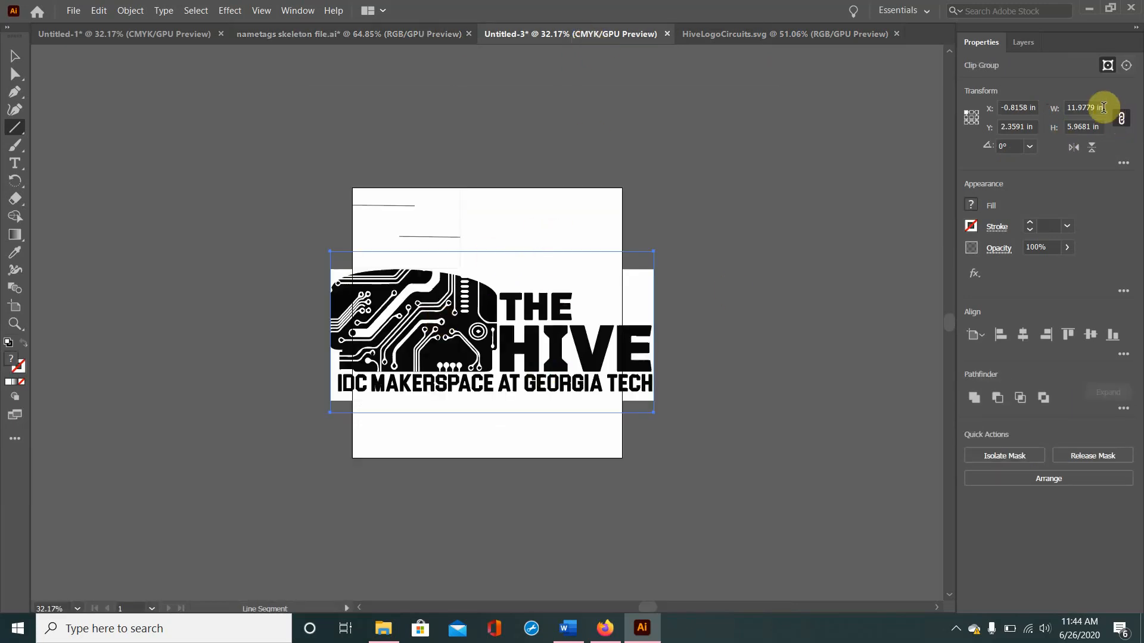
click(1081, 109)
click(1084, 111)
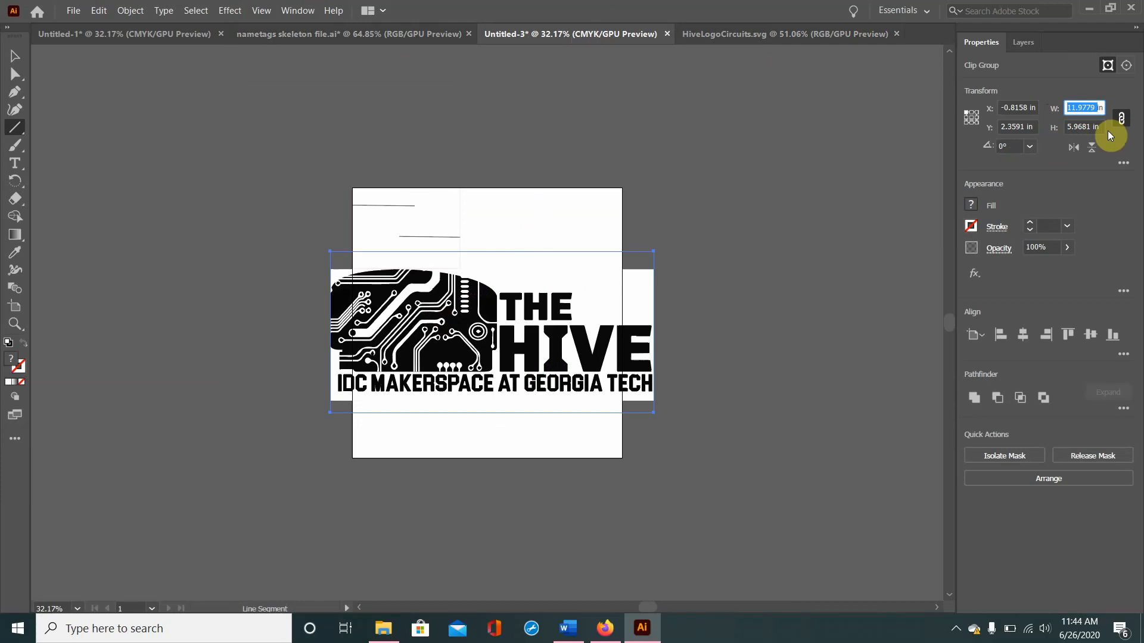
text(1.4)
key(BackSpace)
text(75)
key(Return)
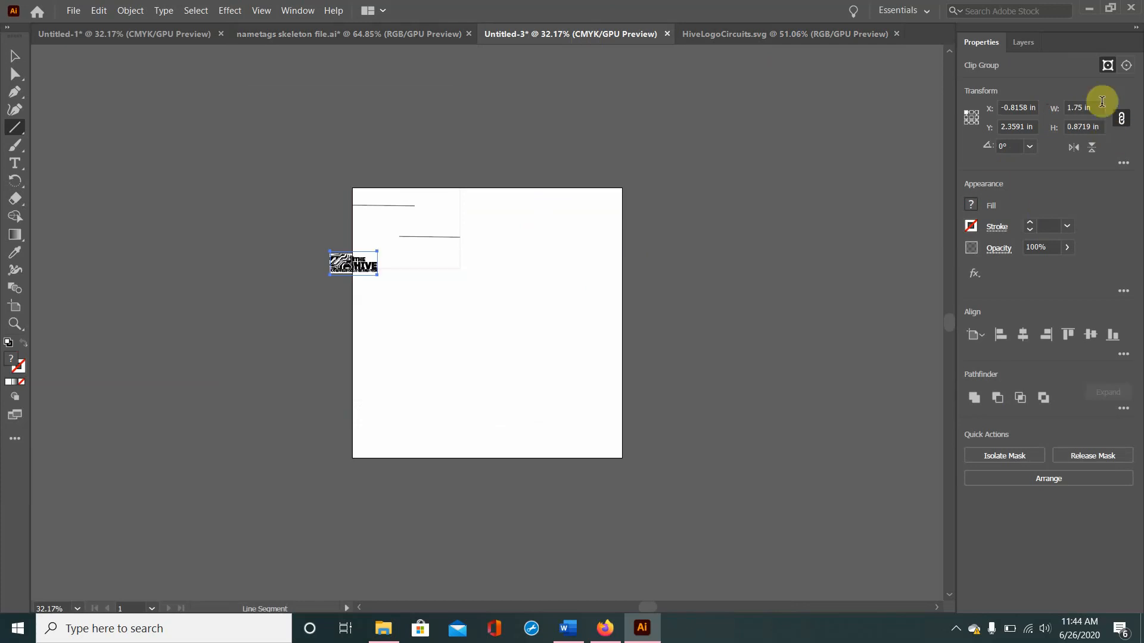
Step: Position the Hive logo at X 2.1319 in and Y 2.0191 in on the nametag, and deselect it
click(1016, 108)
key(BackSpace)
text(2.1319)
key(Tab)
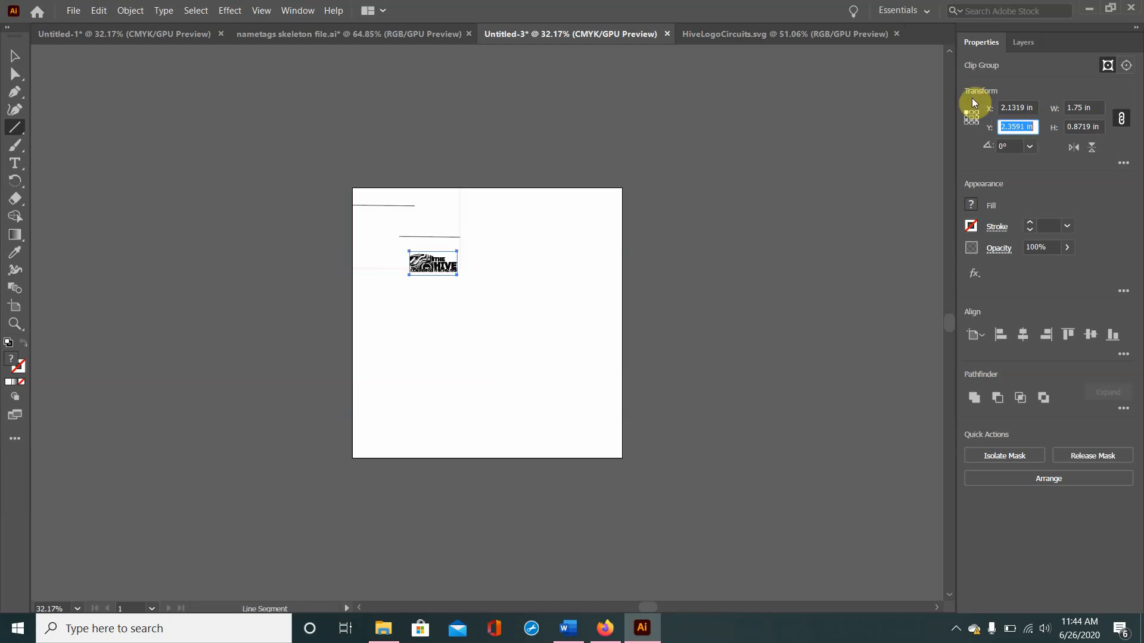
text(2.0191)
click(973, 99)
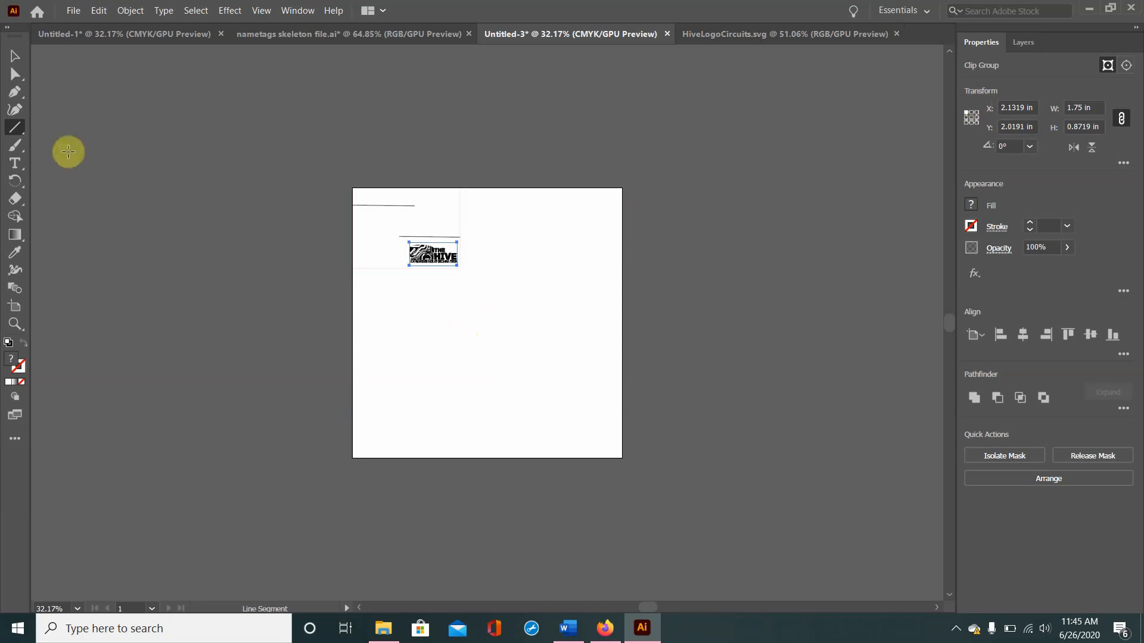
click(15, 57)
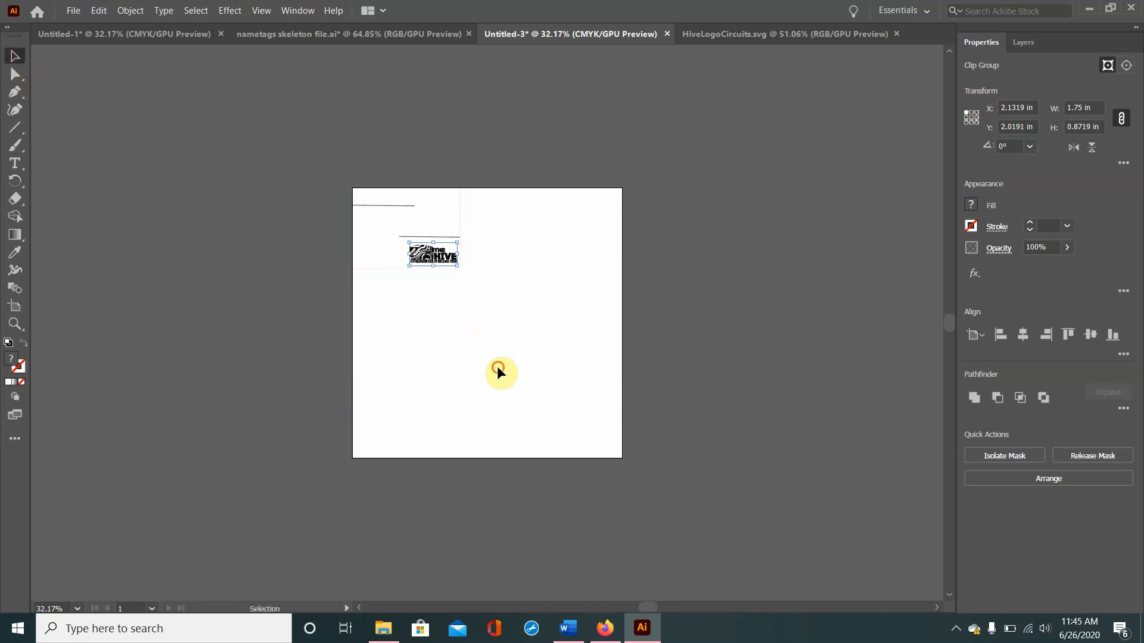
click(498, 368)
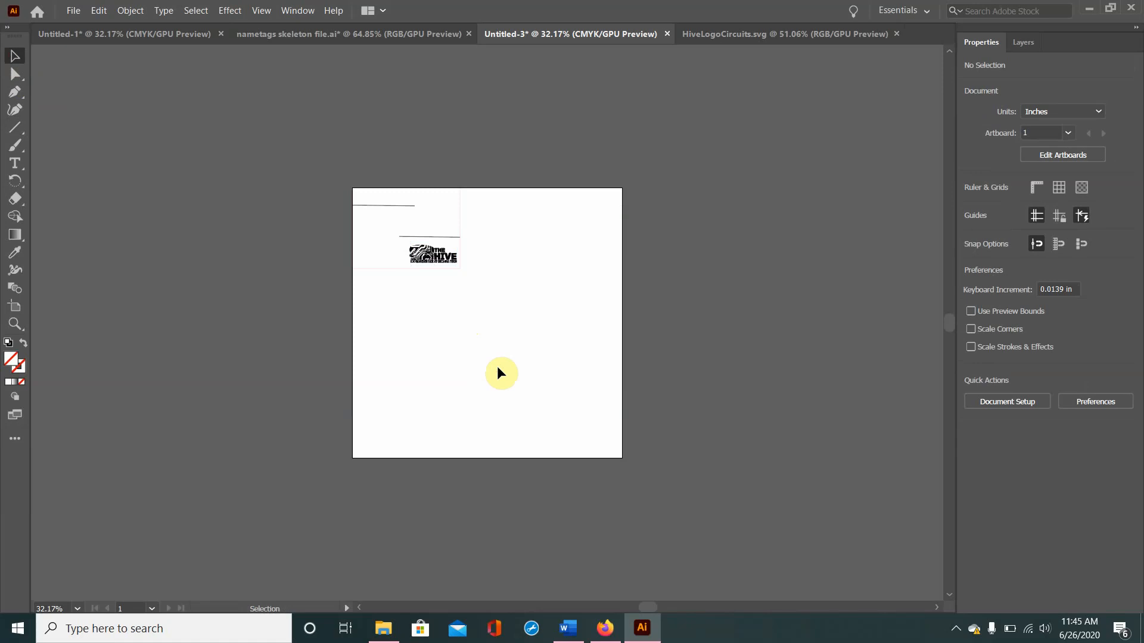
Step: Add a placeholder point text object in the empty artboard area below the nametag and select it as an object
click(19, 163)
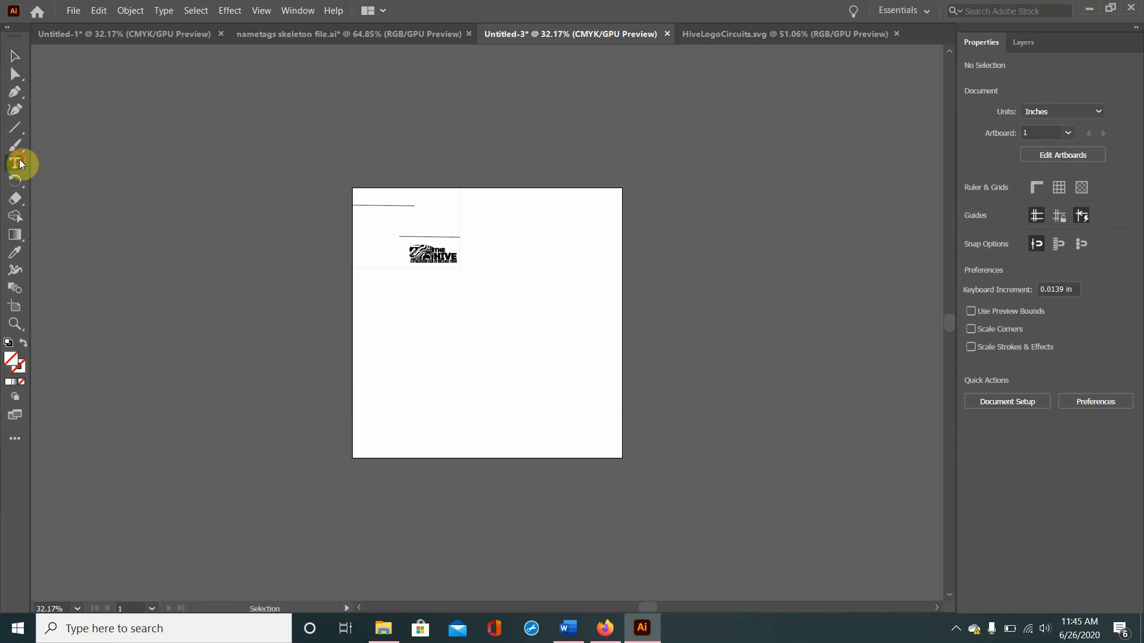
click(471, 339)
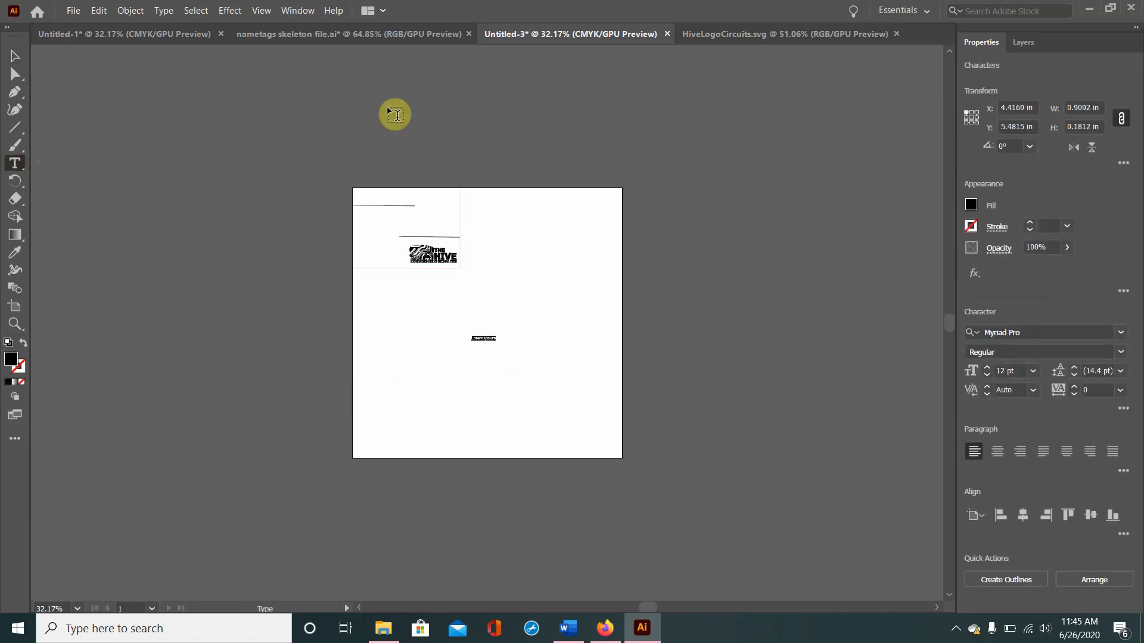
click(15, 56)
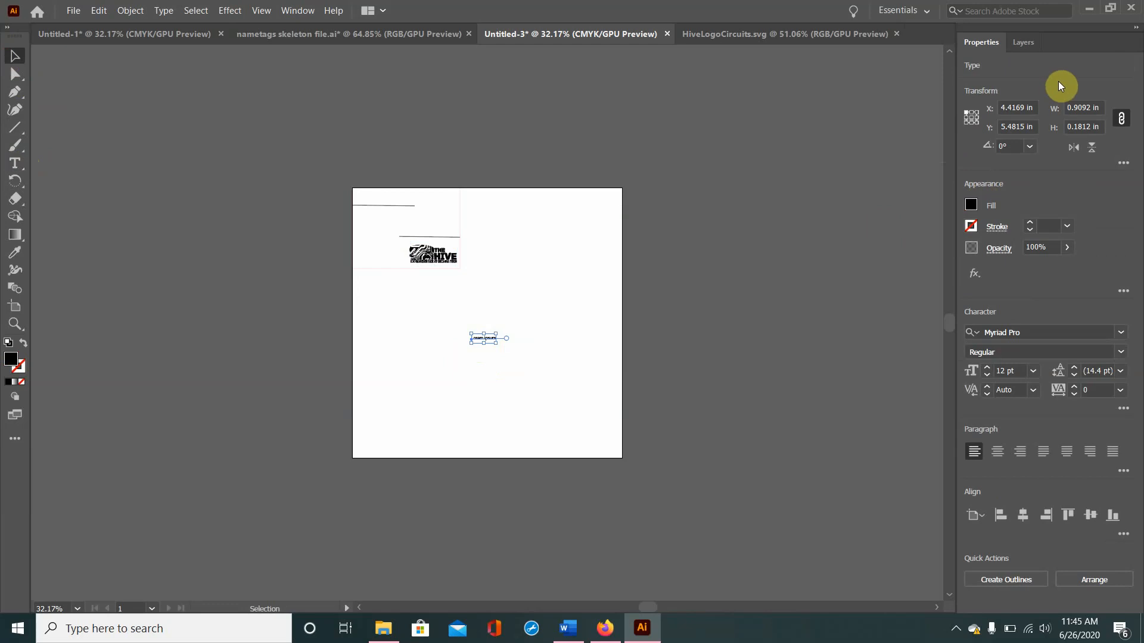
Step: Position the placeholder text at X 0.372 in and Y 1.4225 in on the nametag
click(1029, 110)
drag(1029, 109, 924, 117)
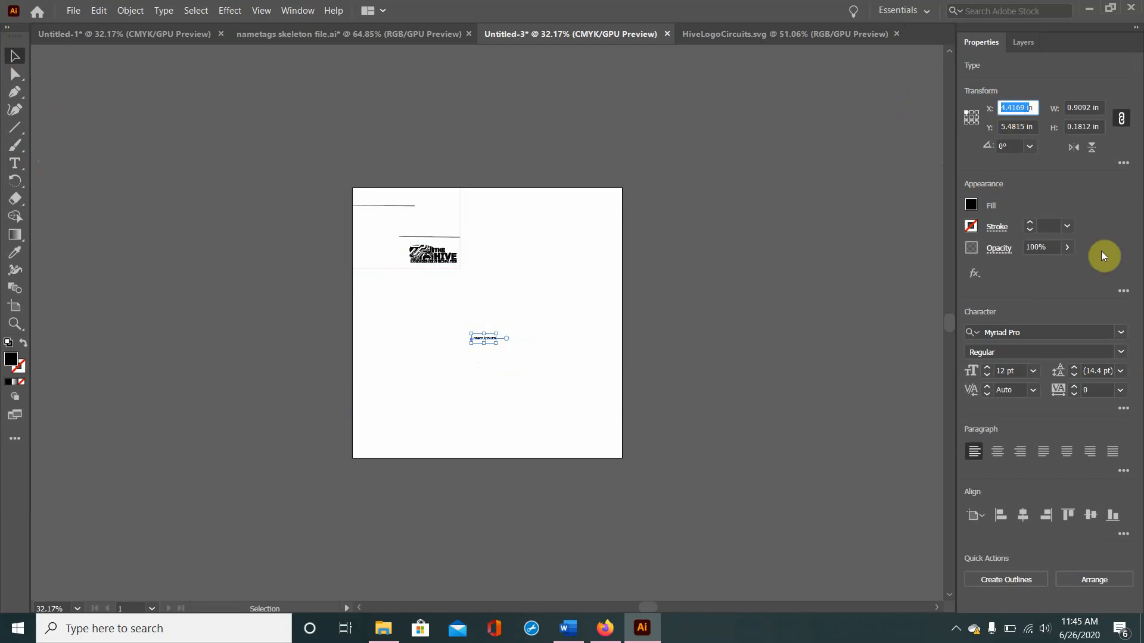
key(End)
key(BackSpace)
key(BackSpace)
key(BackSpace)
key(BackSpace)
key(BackSpace)
key(BackSpace)
key(BackSpace)
key(BackSpace)
key(BackSpace)
text(.3)
key(Tab)
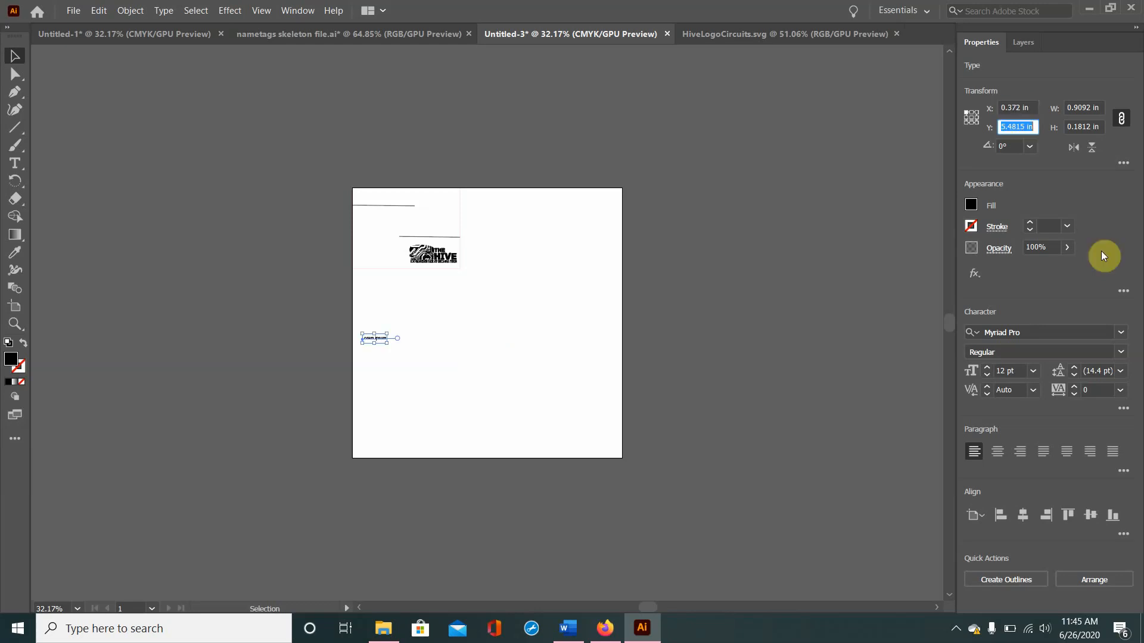
text(1.4225)
key(Return)
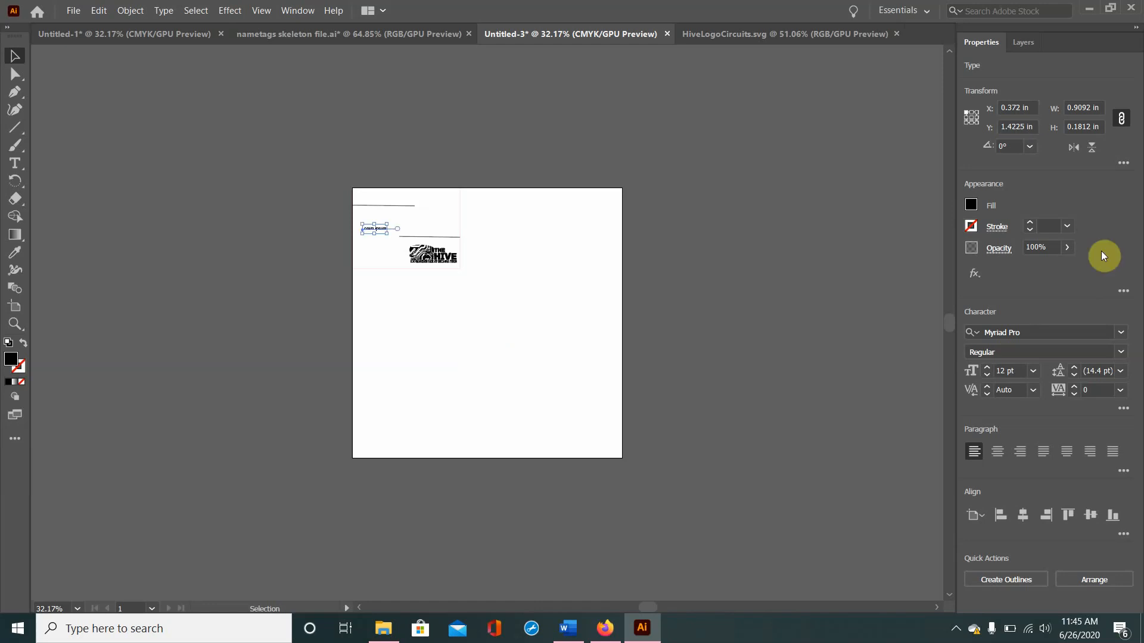
Step: Try to resize the placeholder text to 1.6147 in wide with proportions constrained, and undo the change
click(1098, 106)
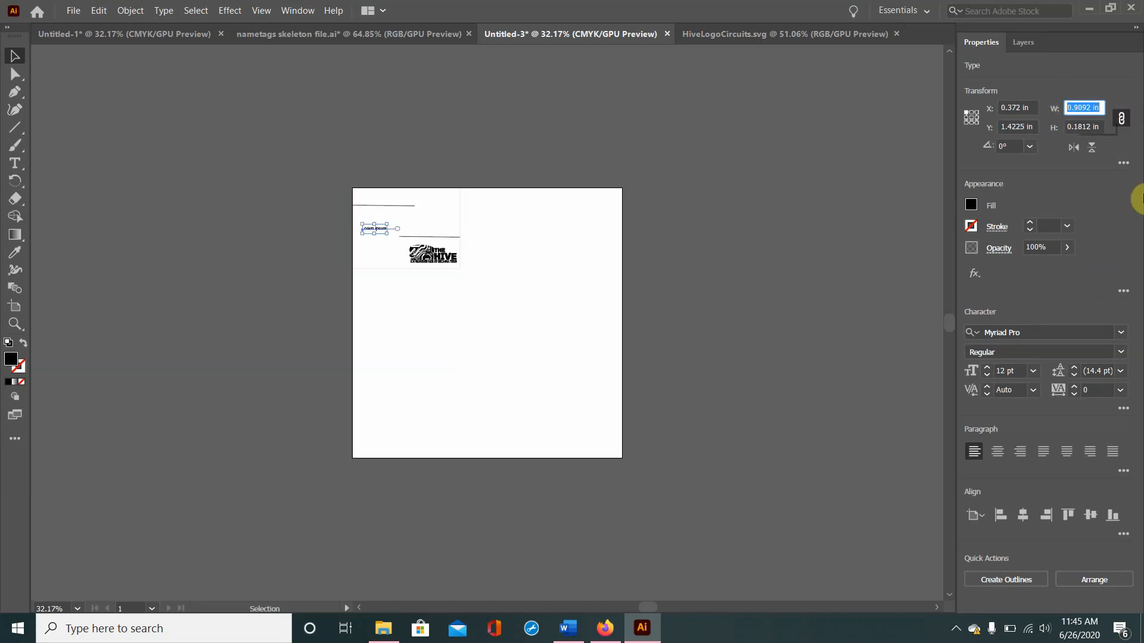
text(1.6147)
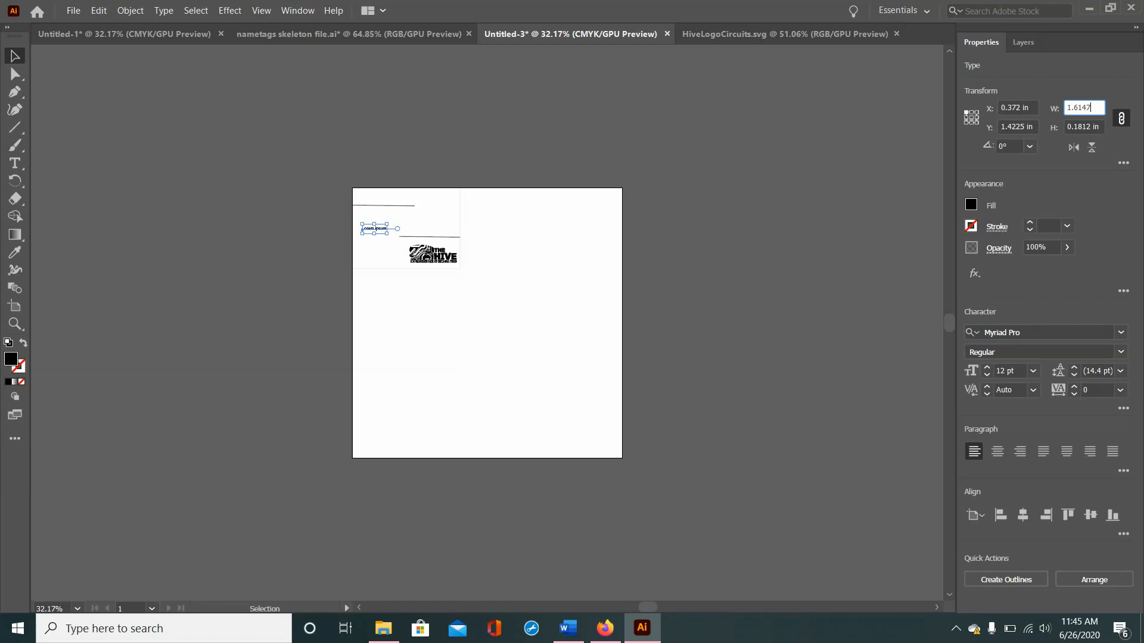
key(Tab)
text(.2)
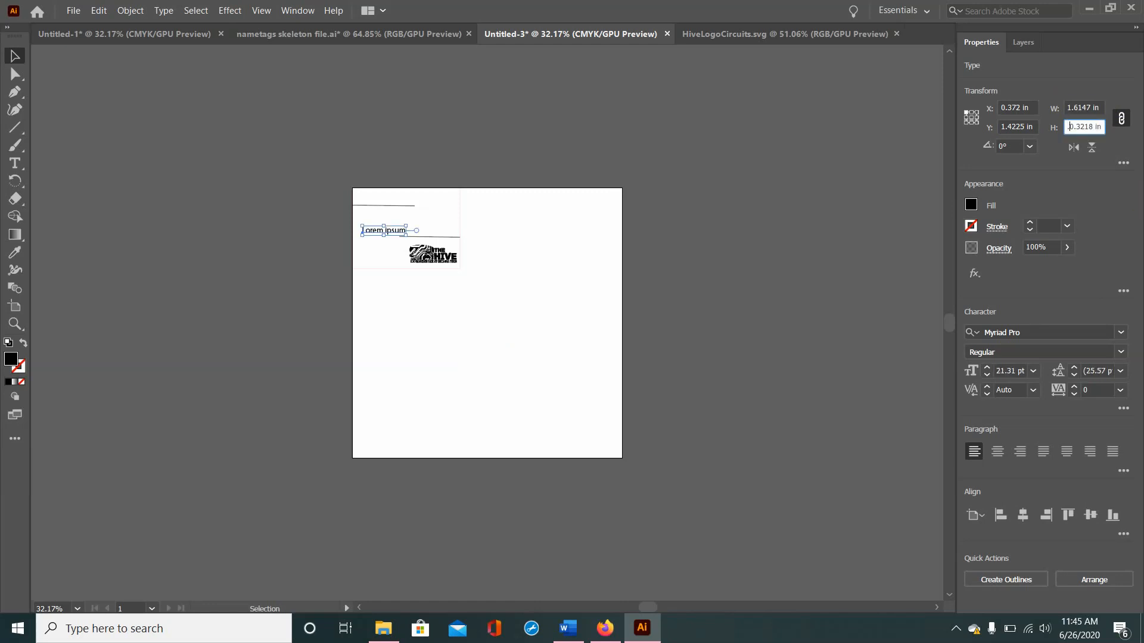
text(80)
key(ctrl+z)
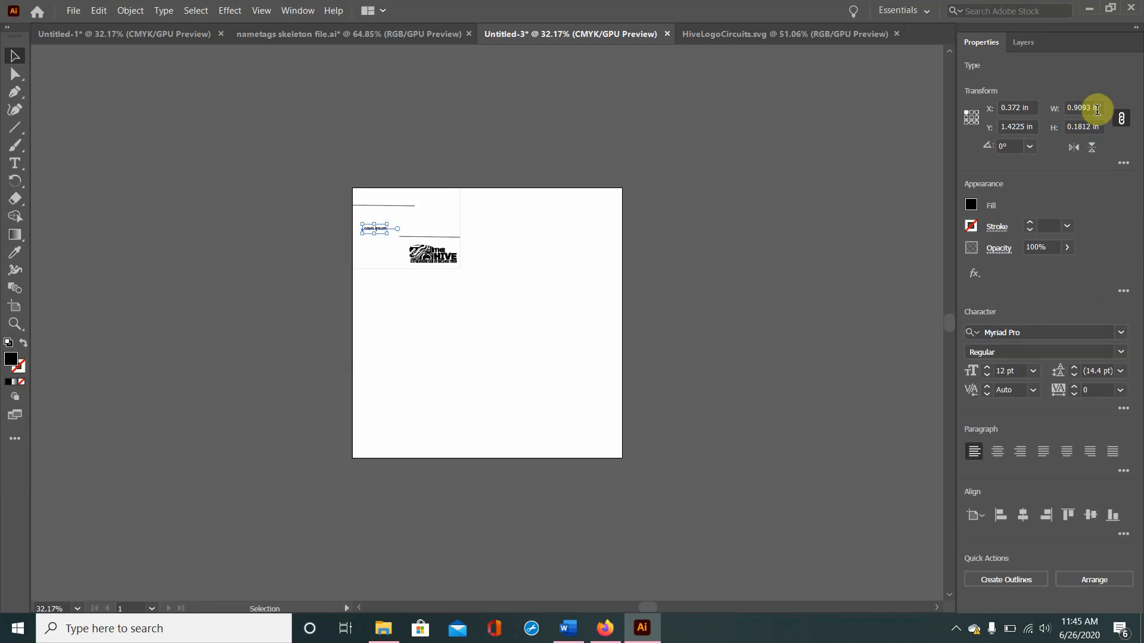
Step: Unlink the placeholder text's width and height proportions and set its size to 1.6147 in wide by 0.2869 in high
click(1086, 127)
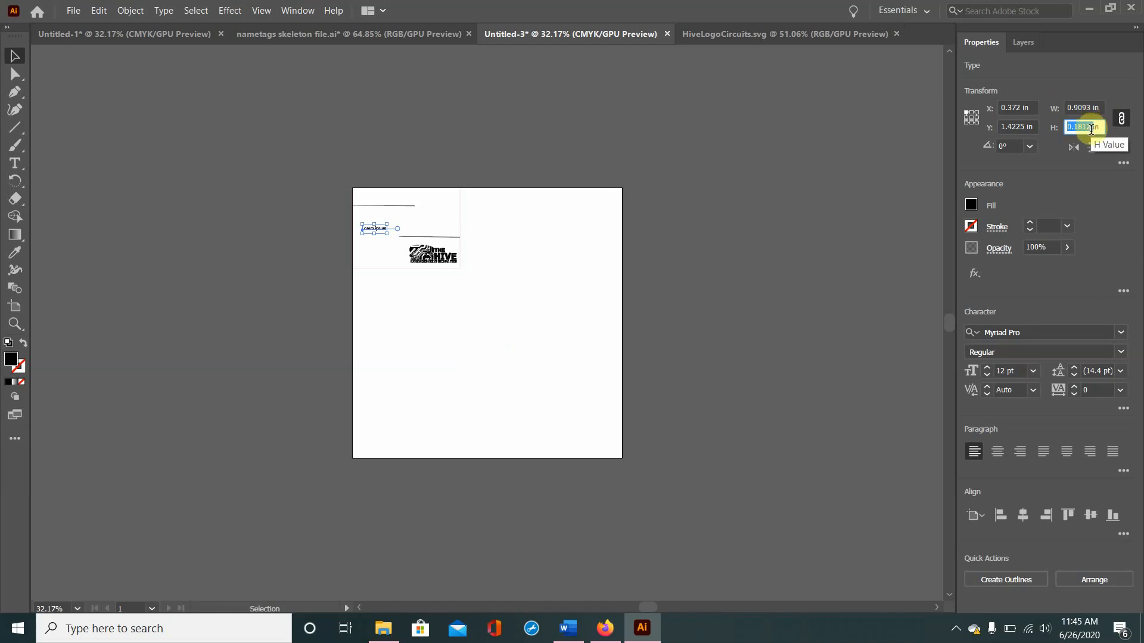
click(1121, 118)
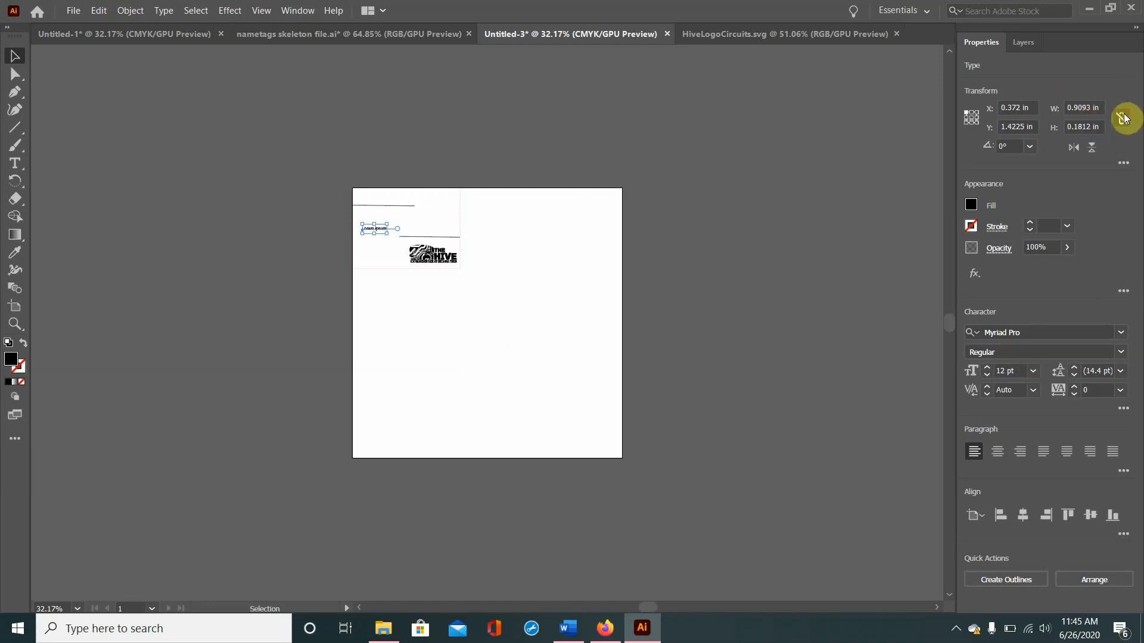
click(1071, 106)
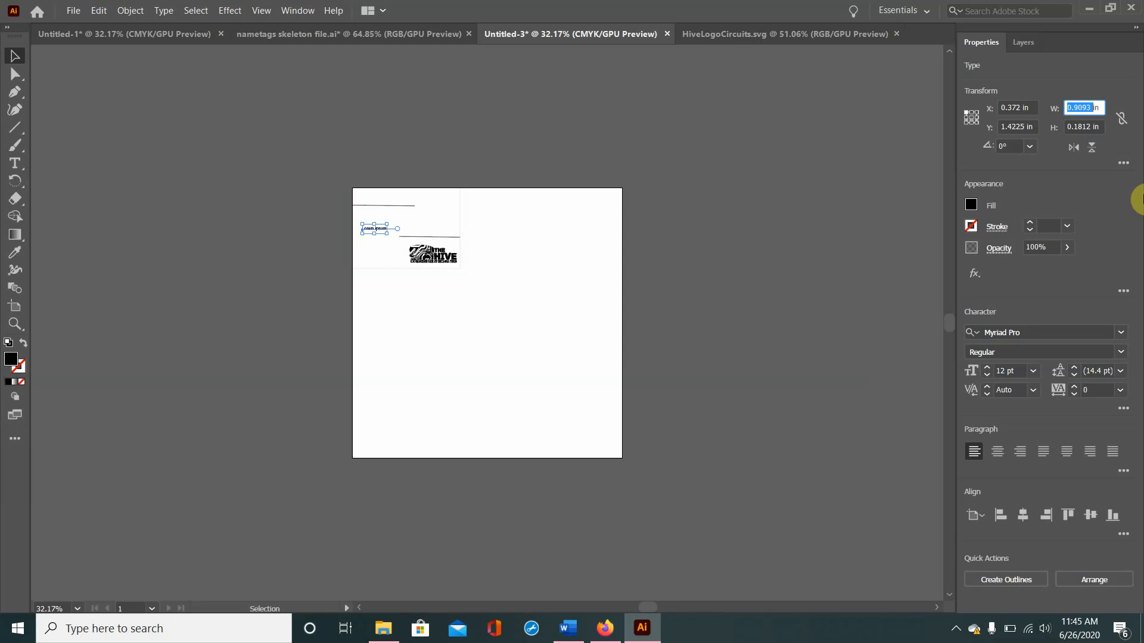
text(1.6147)
key(Tab)
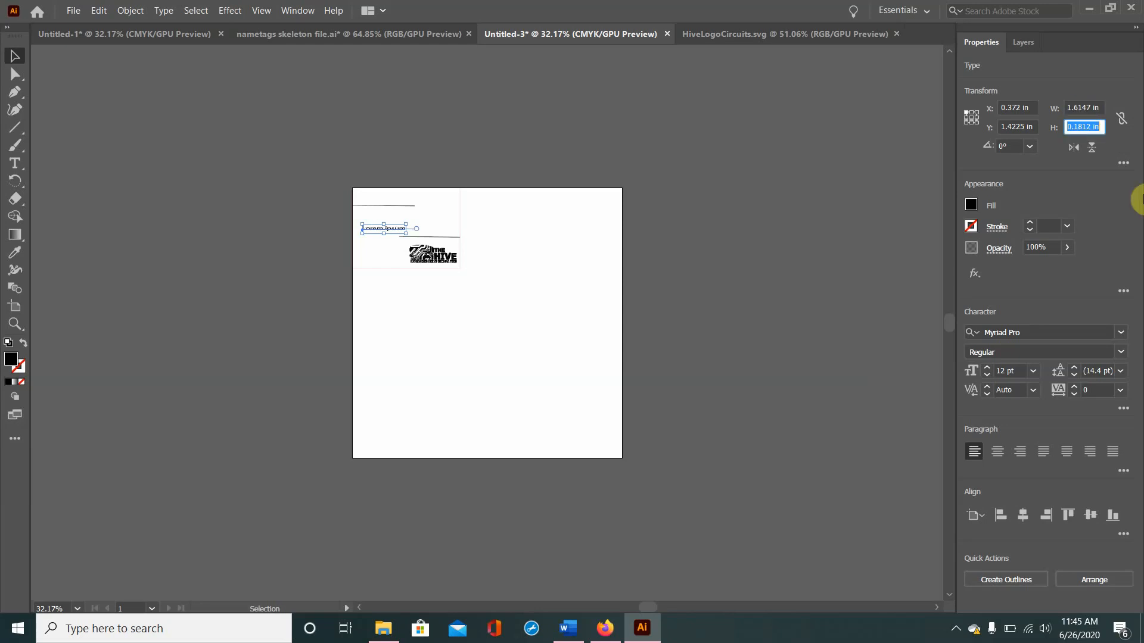
text(.2869)
key(Return)
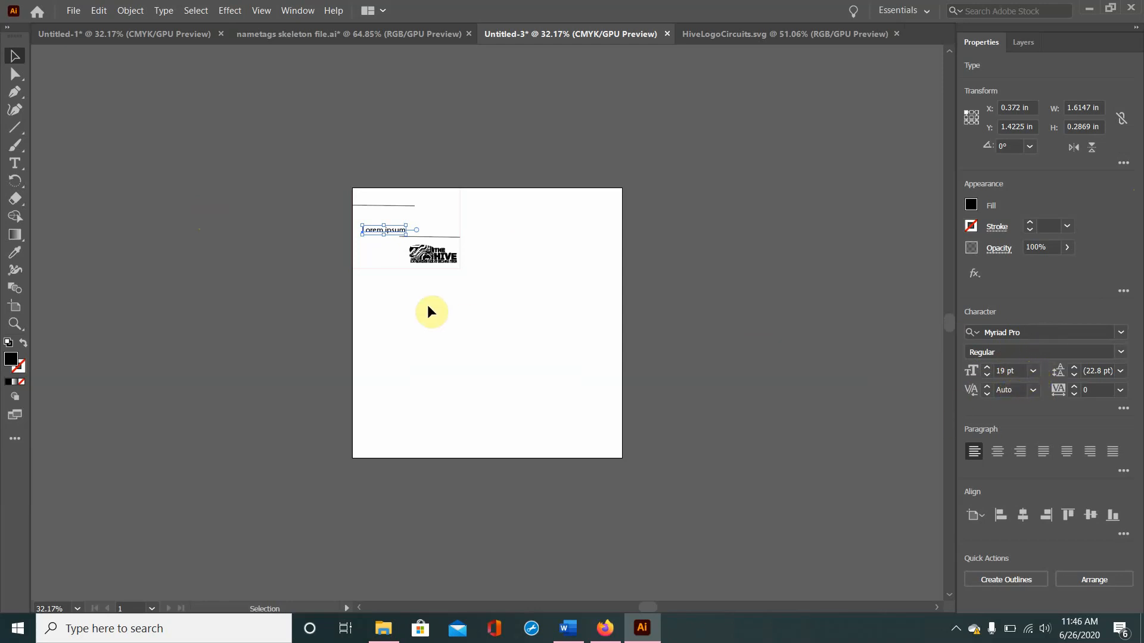
Step: Replace the placeholder text on the nametag with "Peer Instructor"
double_click(377, 230)
key(ctrl+a)
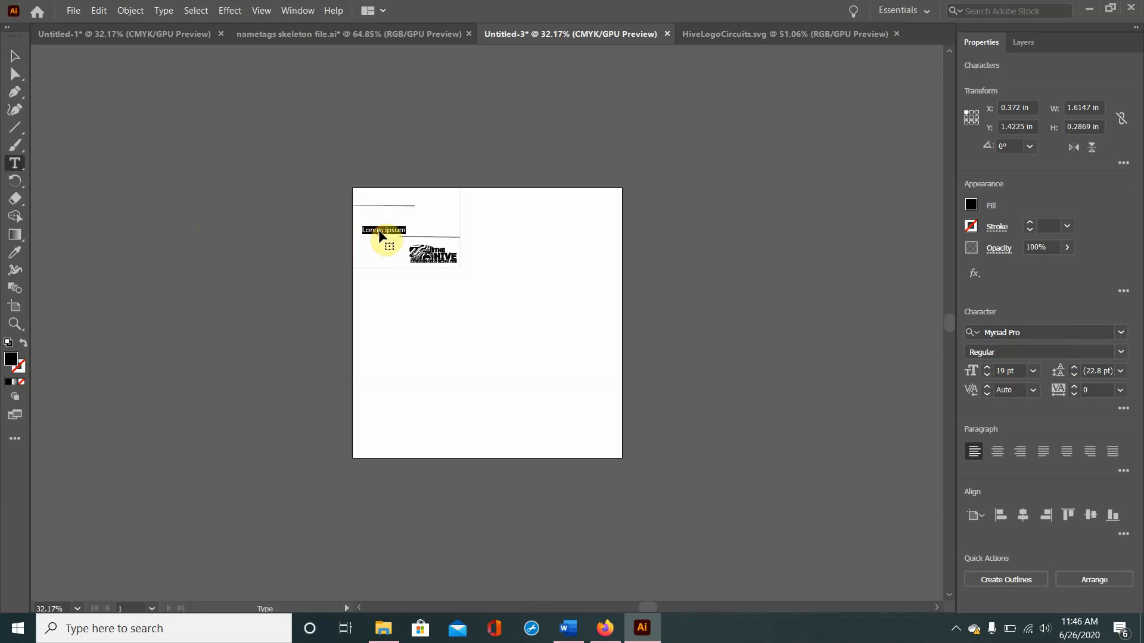
text(Peer Instructor)
Step: Create a second point text object below the nametag containing the person's full name
click(447, 320)
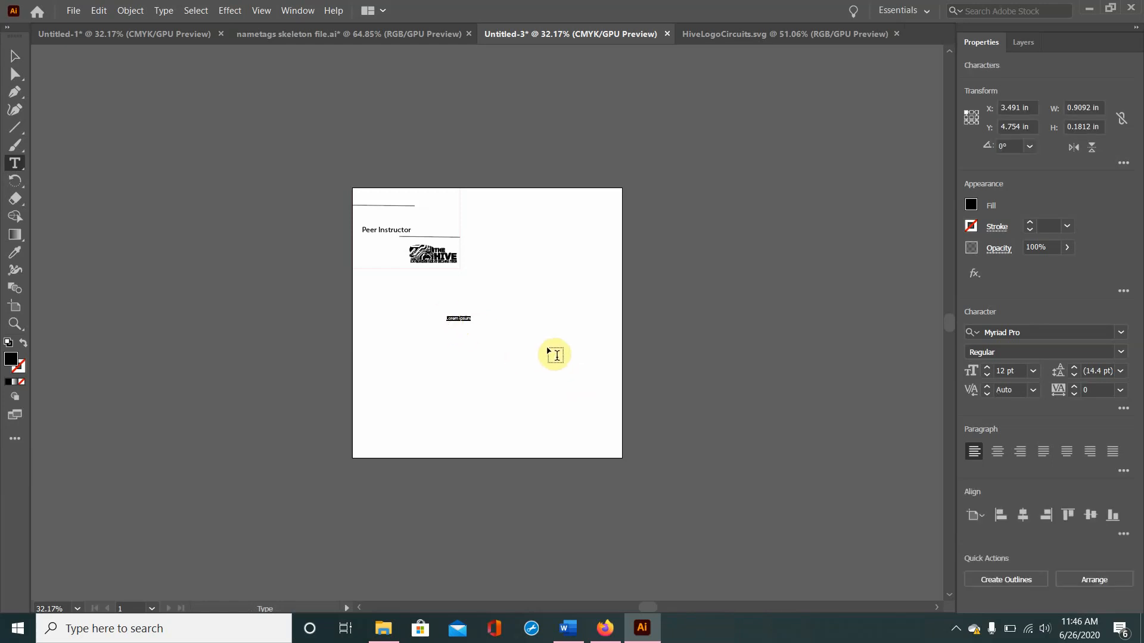
click(15, 56)
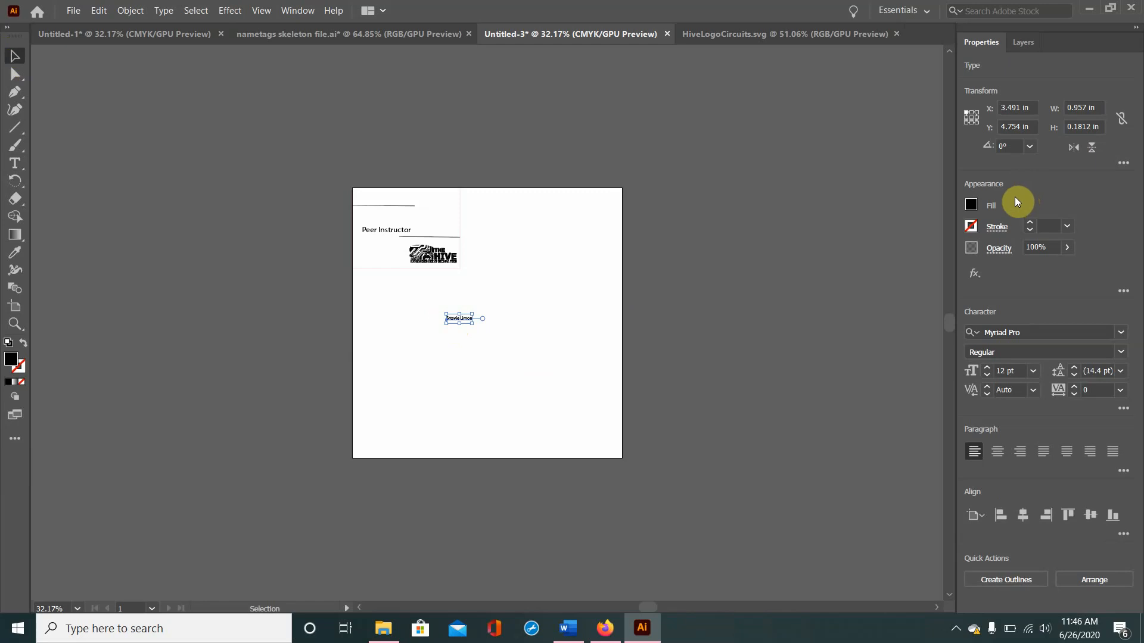
Step: Position the name text at X 0.366 in and Y 0.7285 in on the nametag
drag(1034, 107, 957, 104)
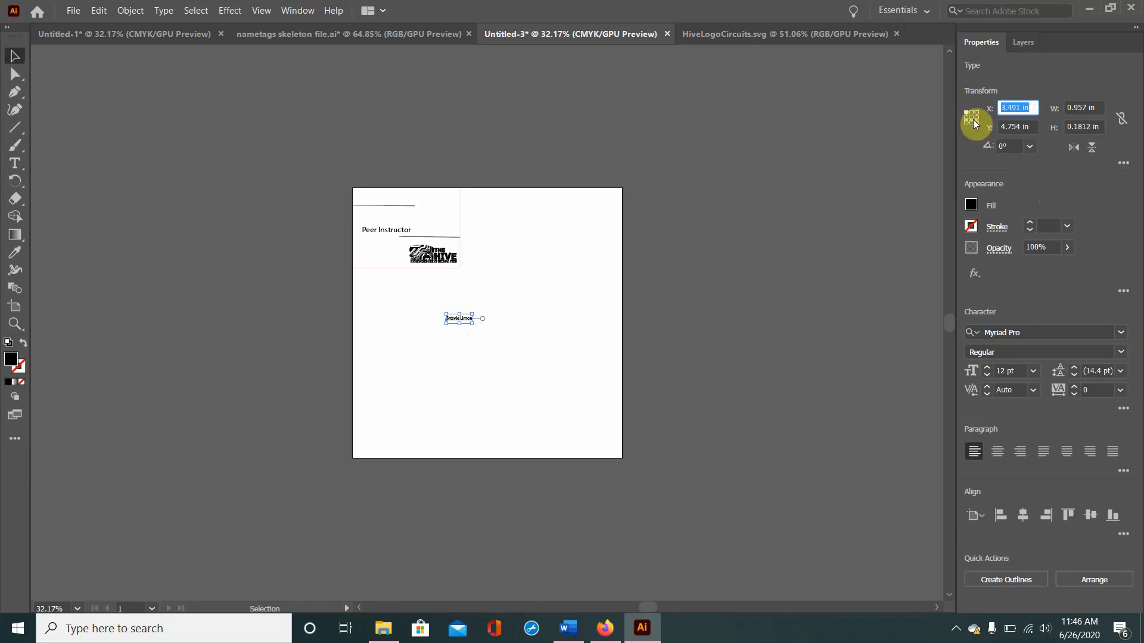
text(.366)
key(Tab)
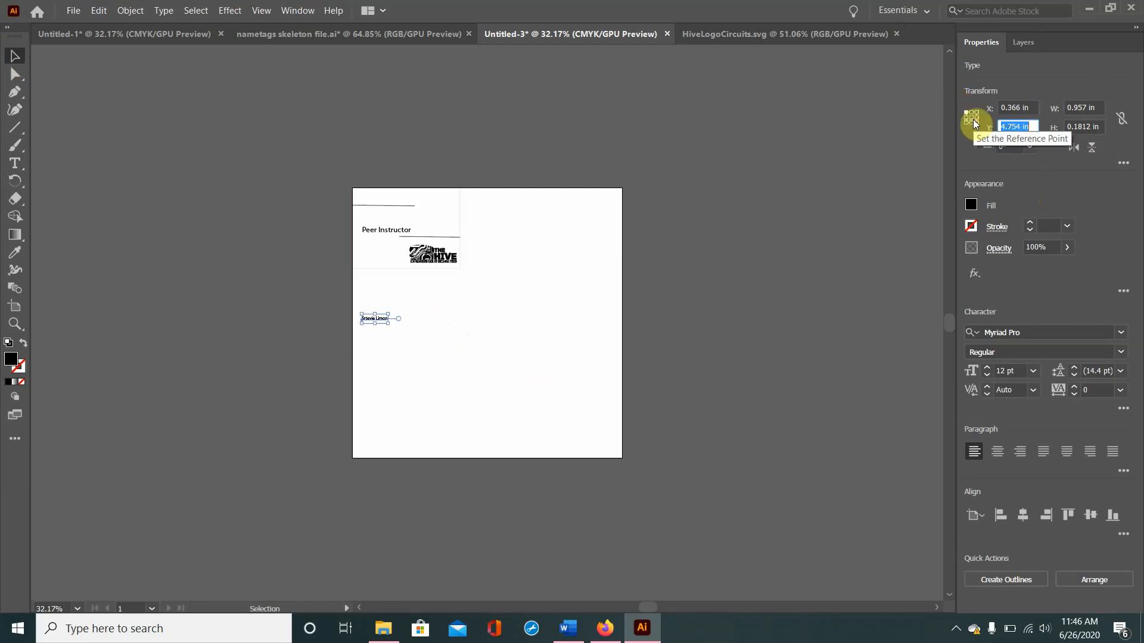
text(.72)
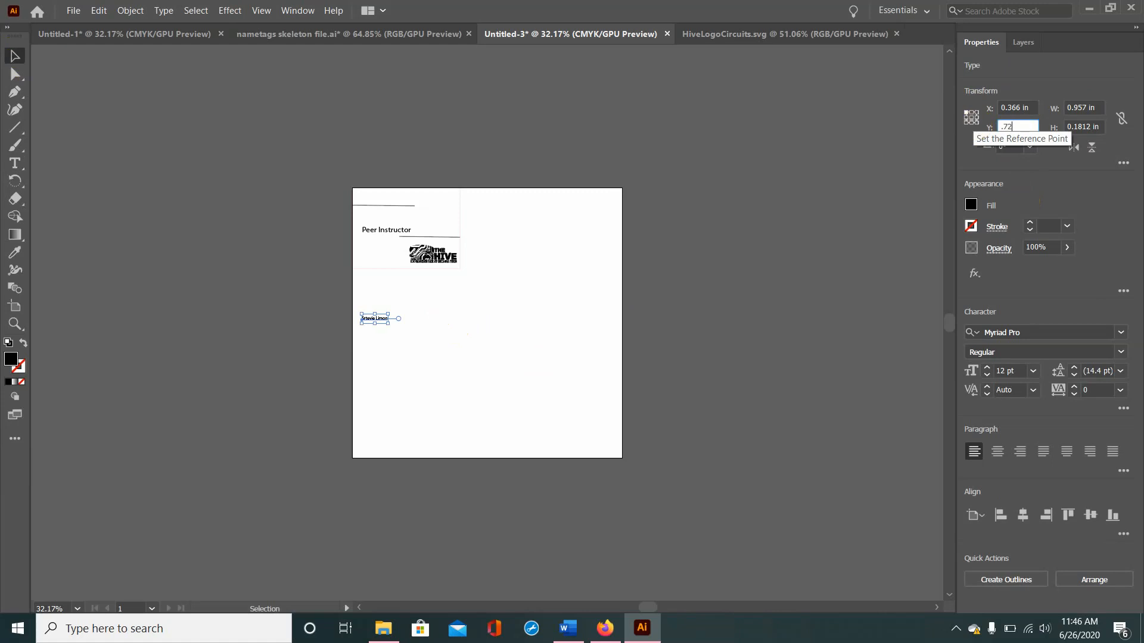
text(85)
key(Tab)
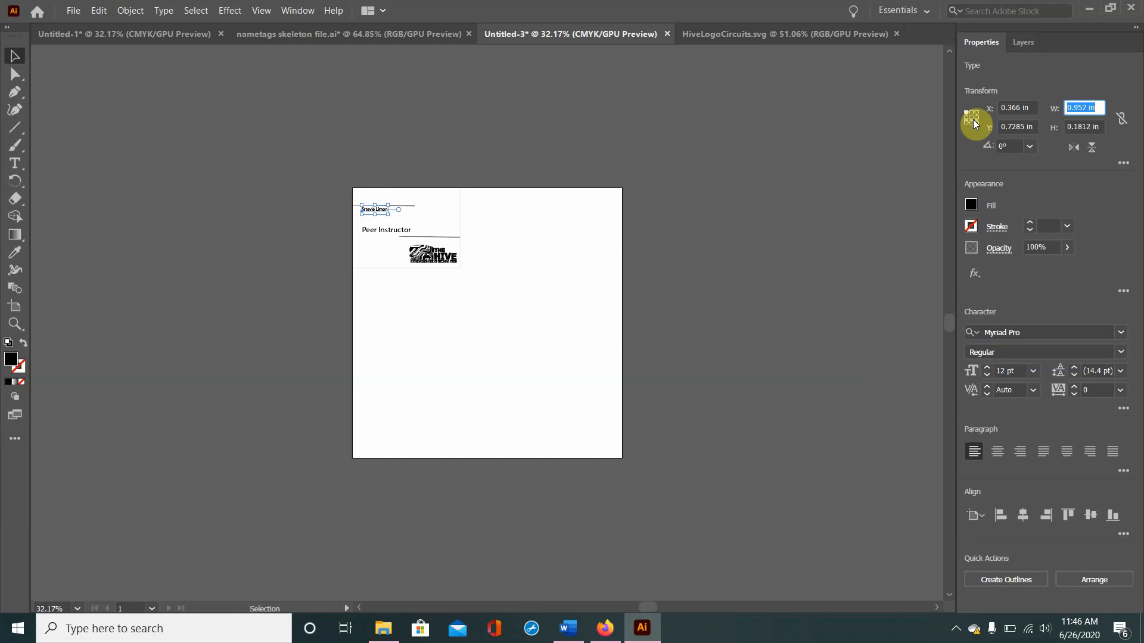
Step: Set the name text's size to 1.8787 in wide by 0.5322 in high
text(1.8787)
key(Tab)
text(.5)
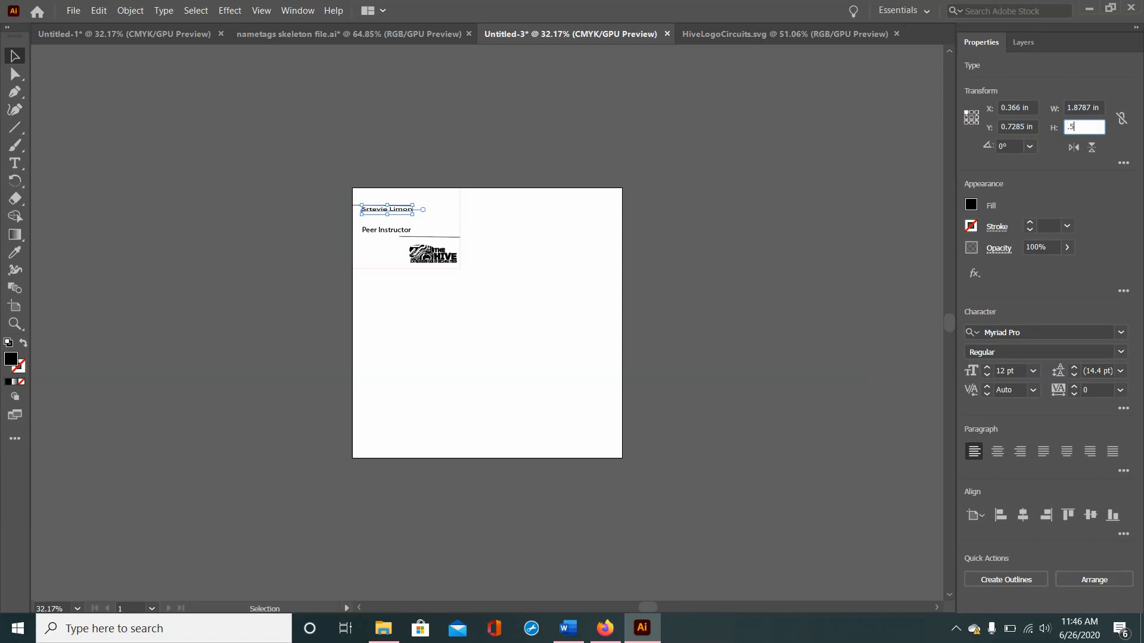
text(322)
key(Return)
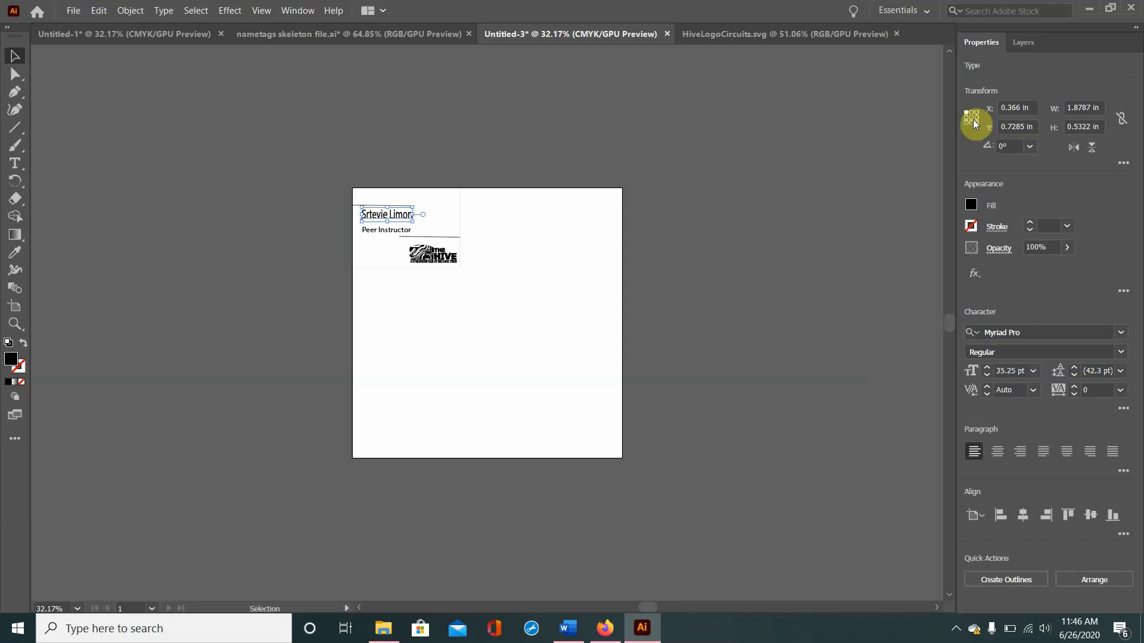
click(391, 274)
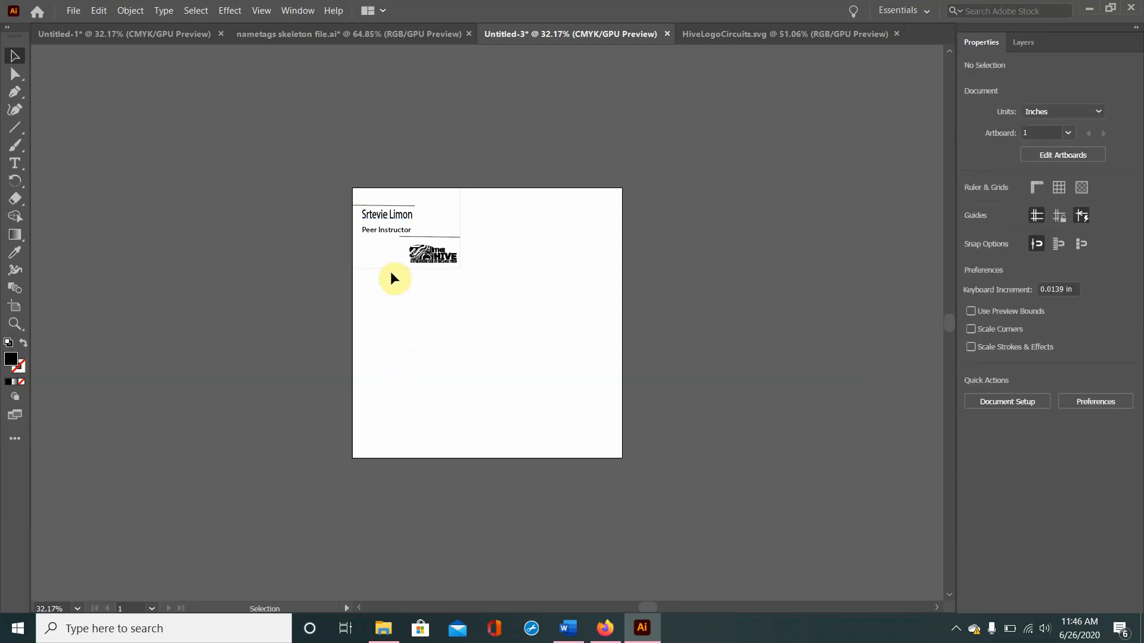
Step: Correct the misspelled first name in the nametag's name text by removing the extra letter
double_click(365, 214)
click(386, 215)
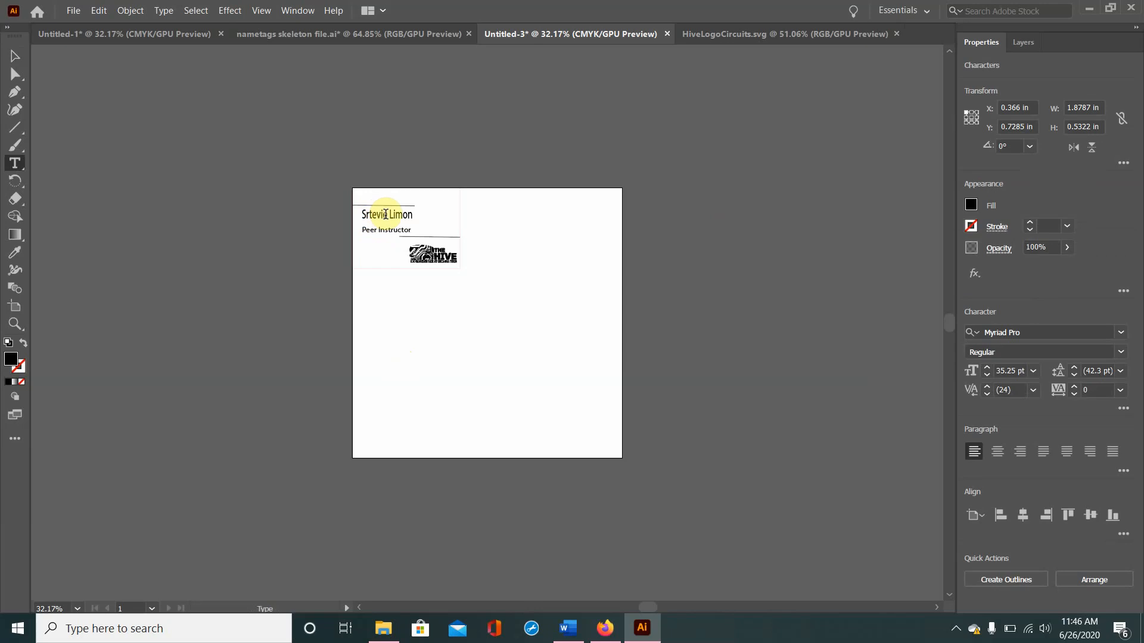
key(BackSpace)
click(393, 346)
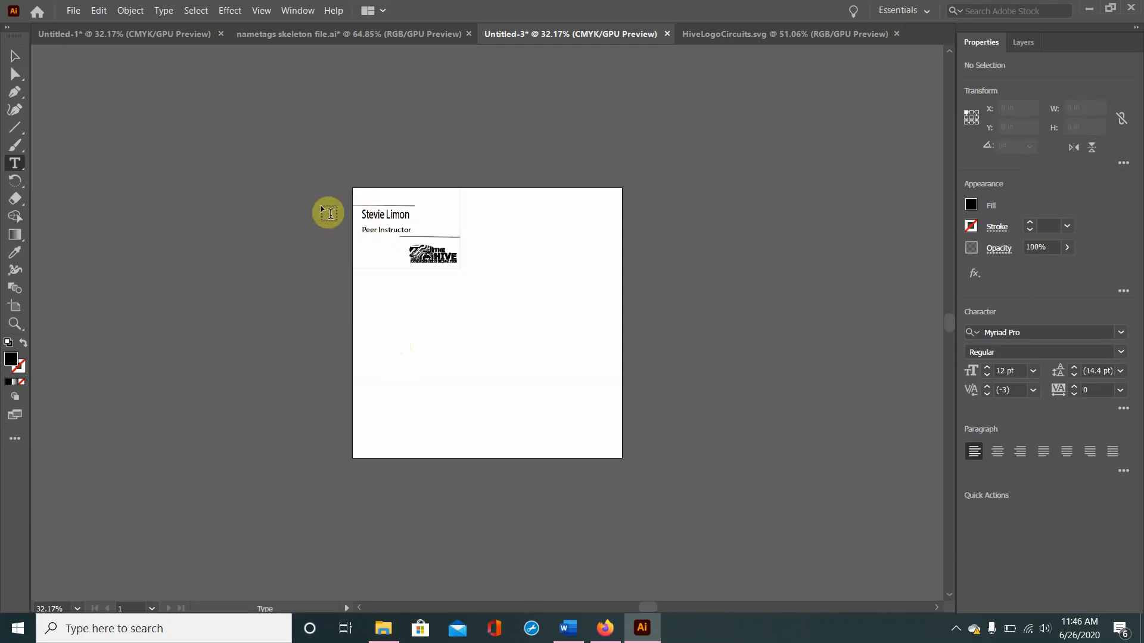
click(386, 214)
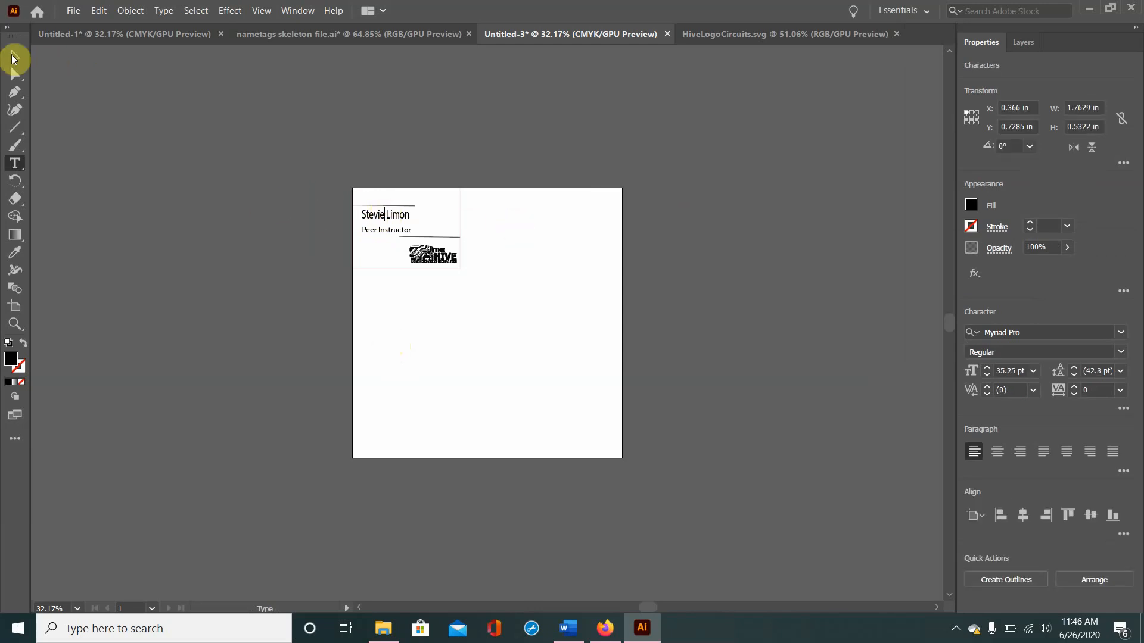
Step: Change the name text's font to Comic Sans MS in the Bold style
click(13, 58)
click(389, 217)
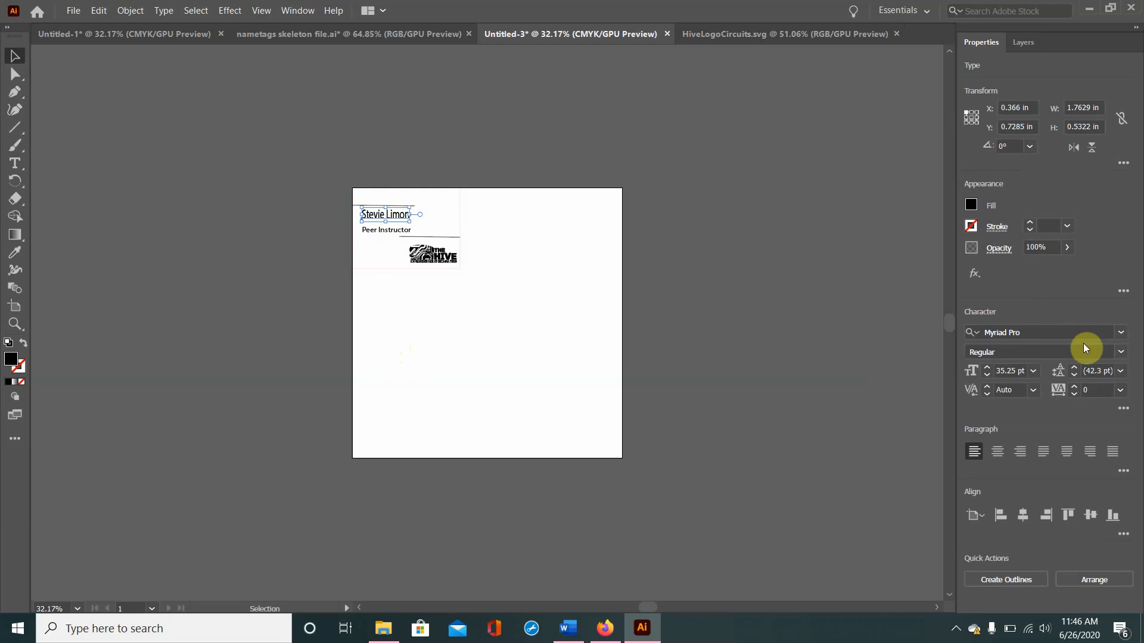
click(1120, 333)
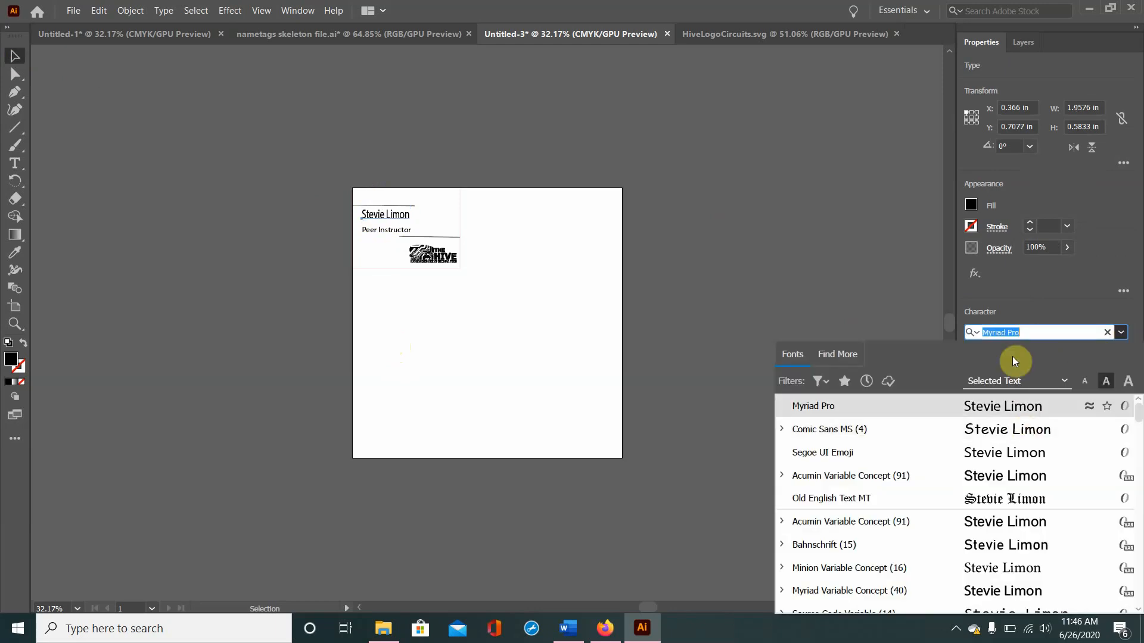
text(comic)
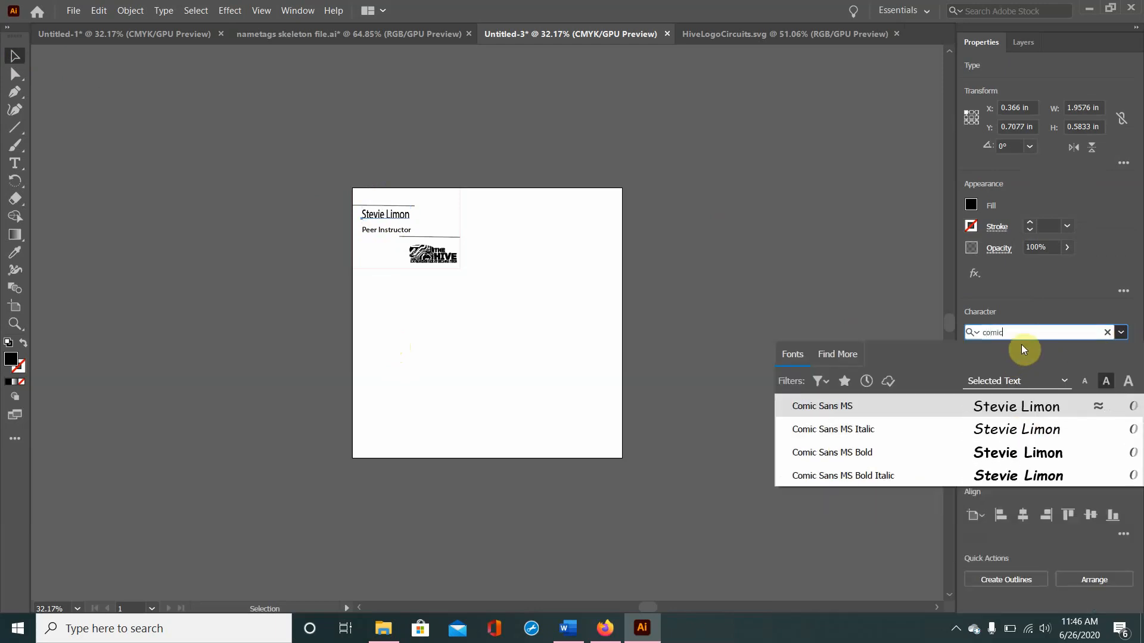
click(983, 405)
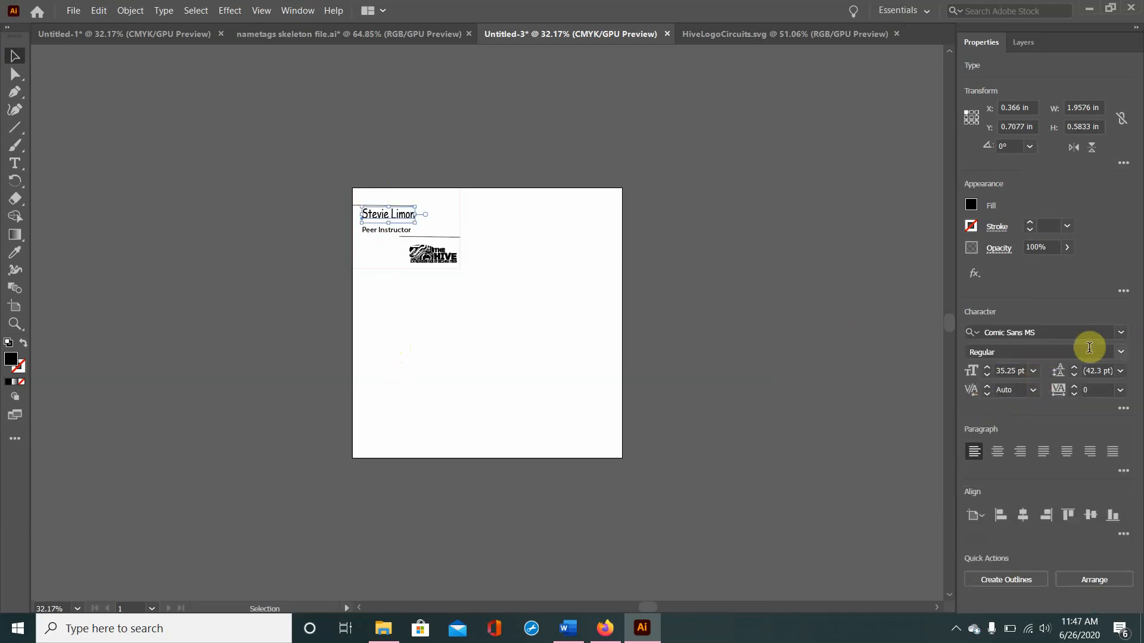
click(1122, 358)
click(1057, 403)
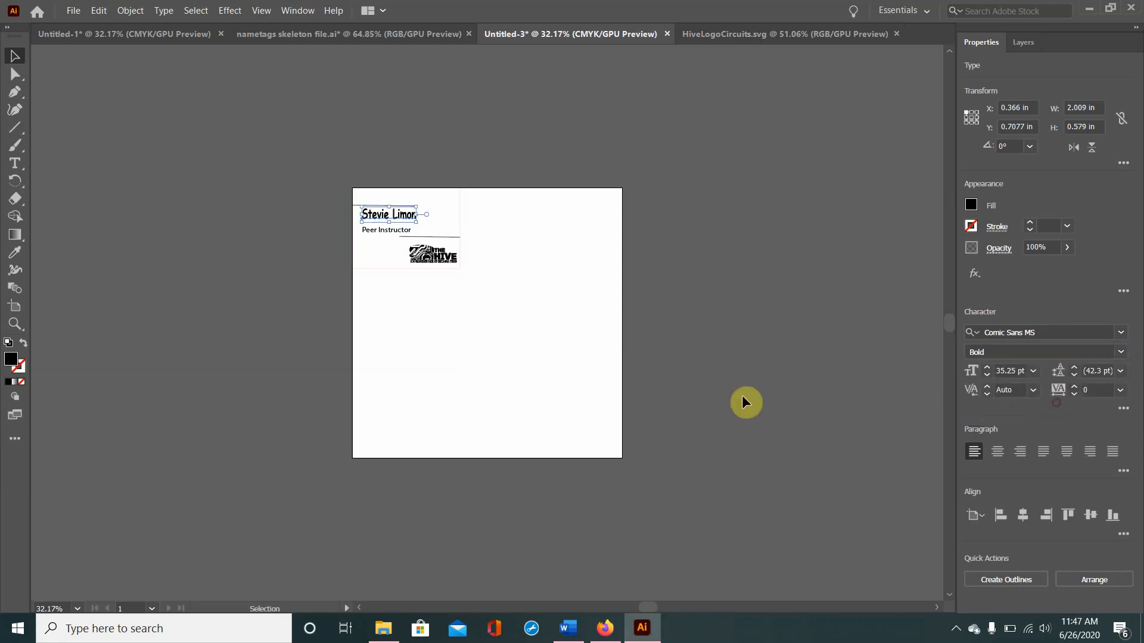
click(629, 343)
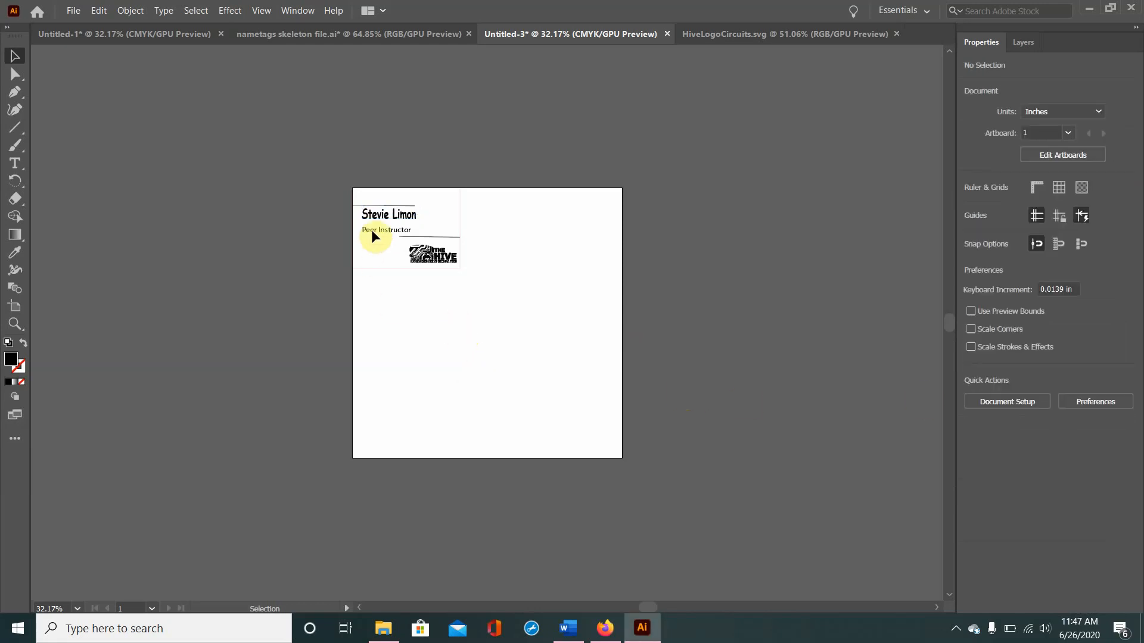
Step: Lower the name text to about Y 0.88 in, just above the title, and move the whole nametag to about X 3.33 in, Y 2.16 in
drag(377, 216, 379, 222)
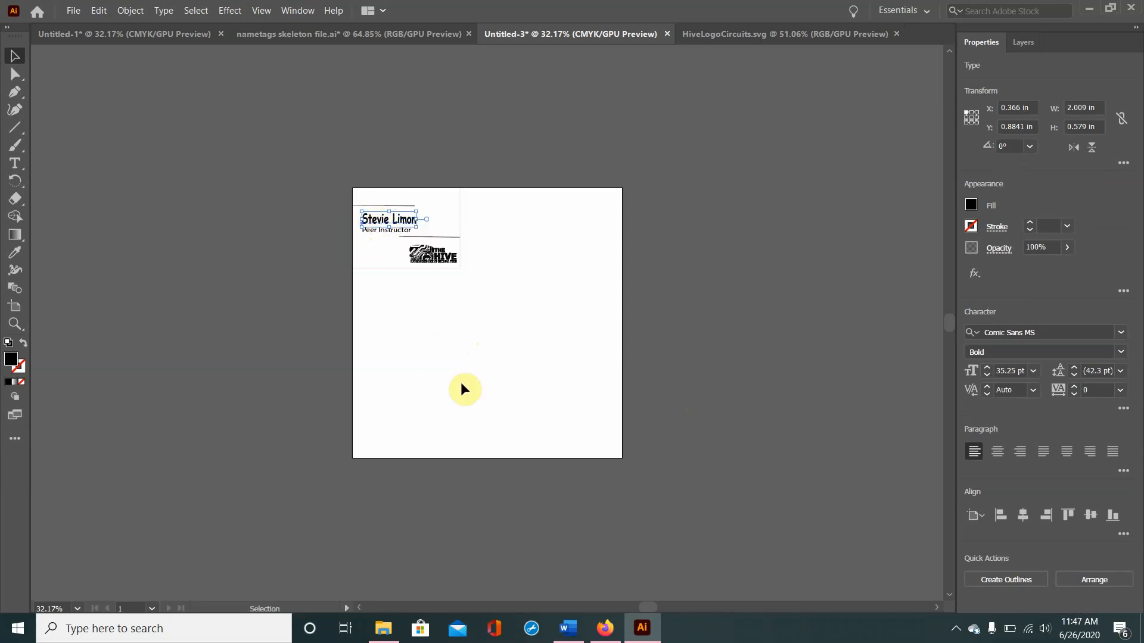
key(ctrl+a)
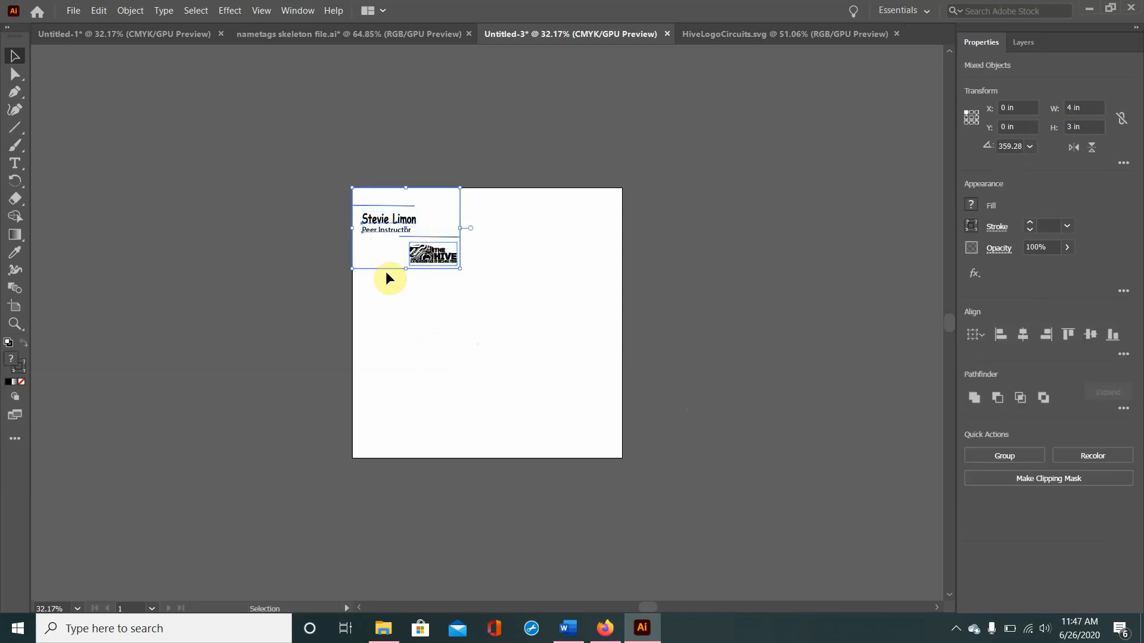
drag(388, 267, 478, 326)
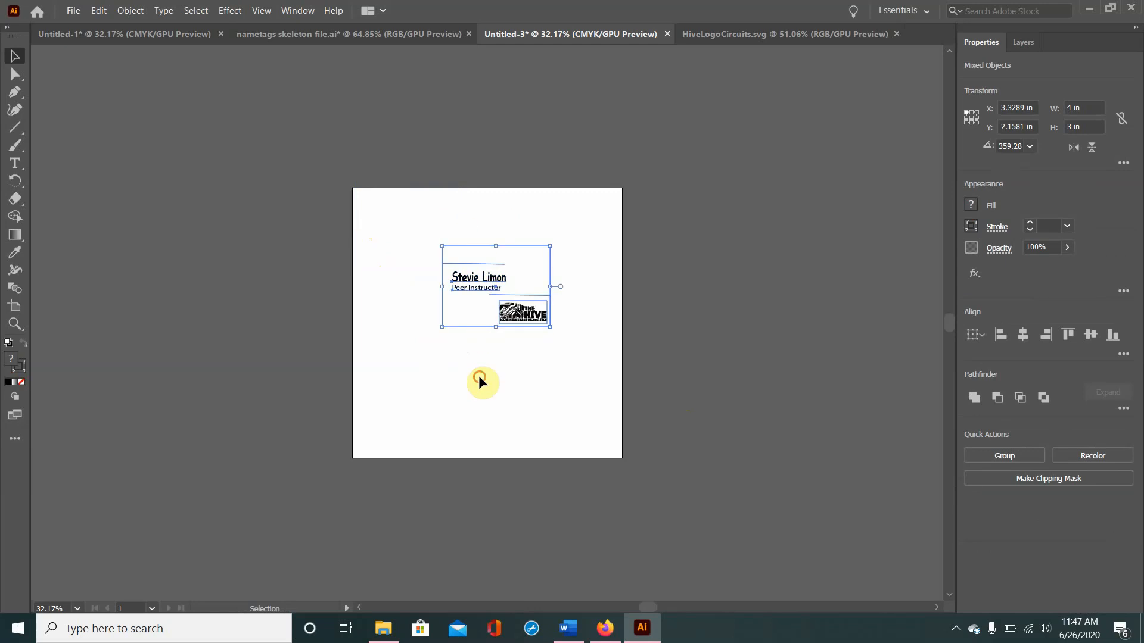
click(516, 401)
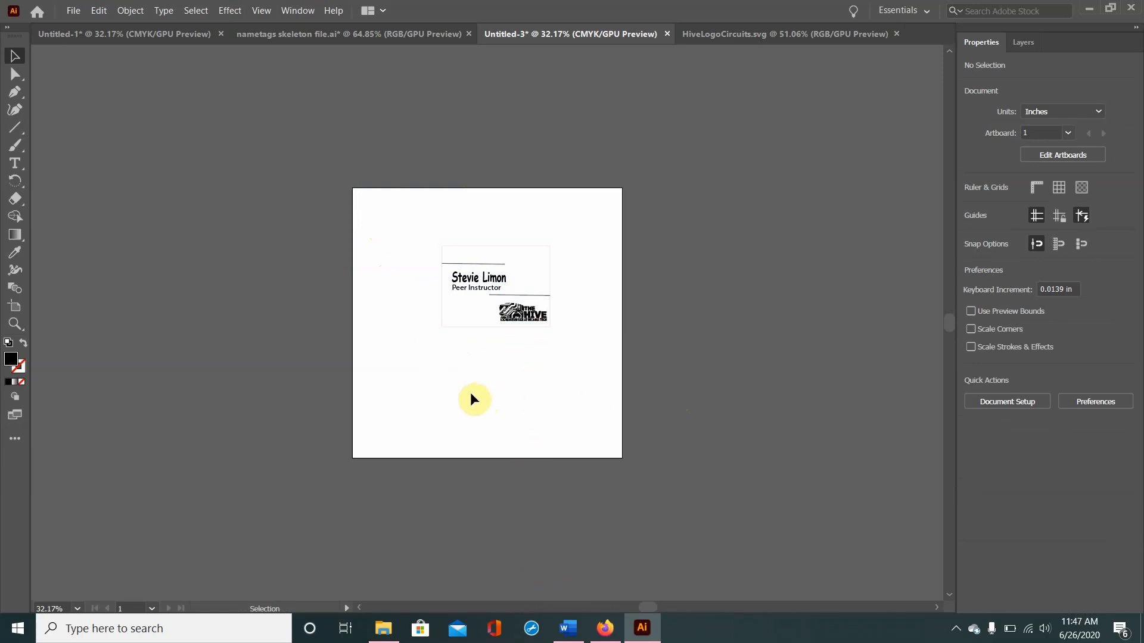
Step: Switch to Firefox and search the web for "atlanta skyline" in a new tab
click(605, 628)
click(586, 8)
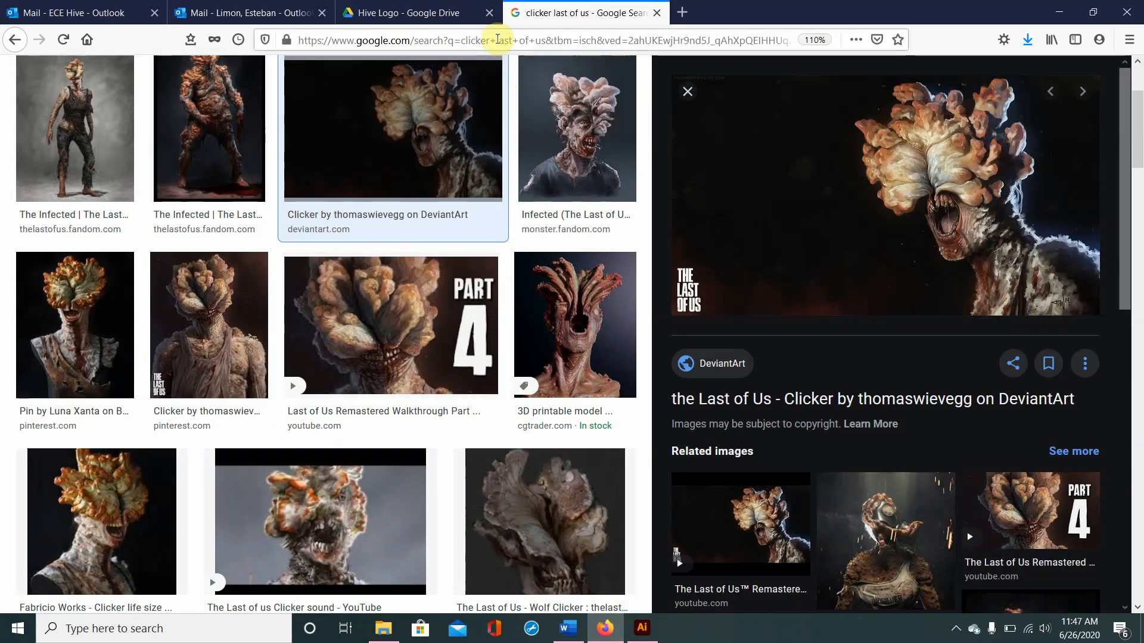
double_click(504, 40)
click(682, 12)
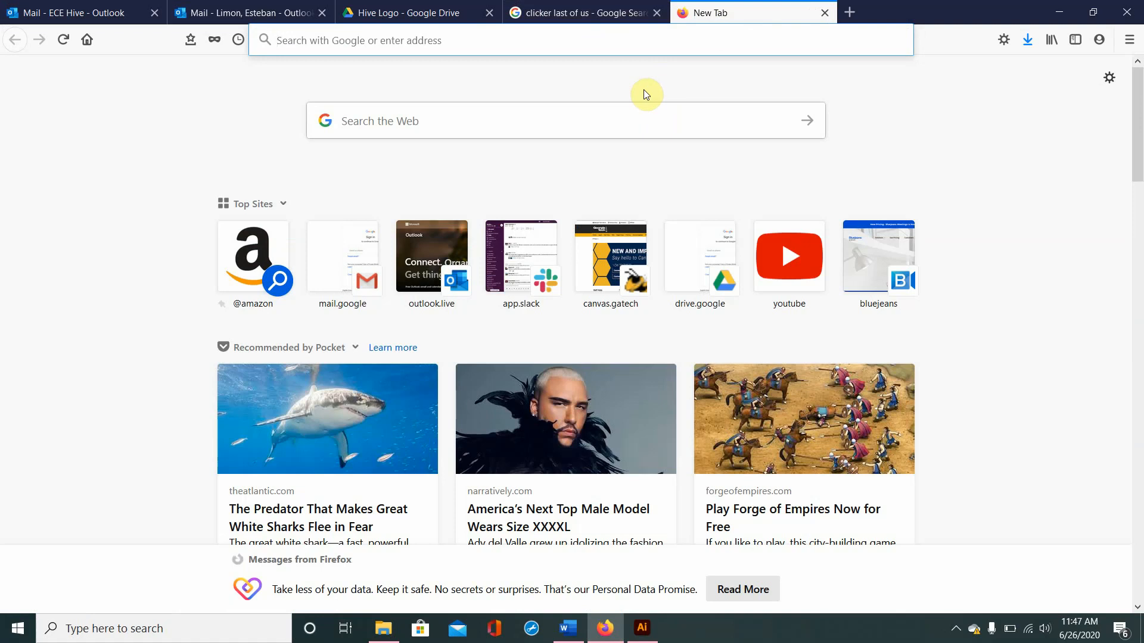
text(at)
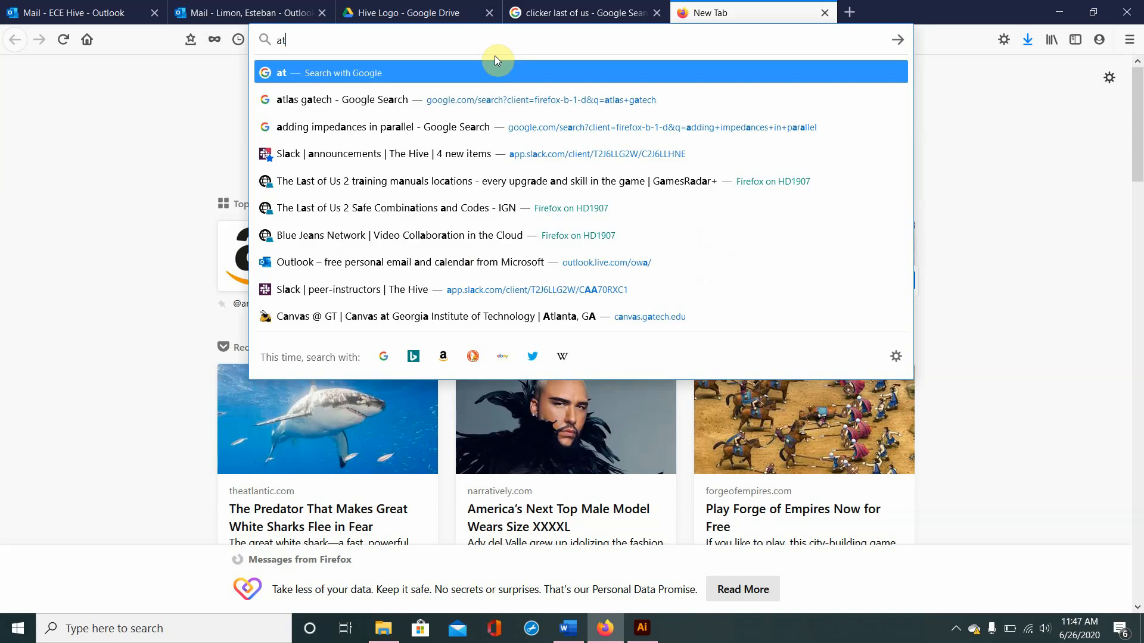
text(lanta skyline)
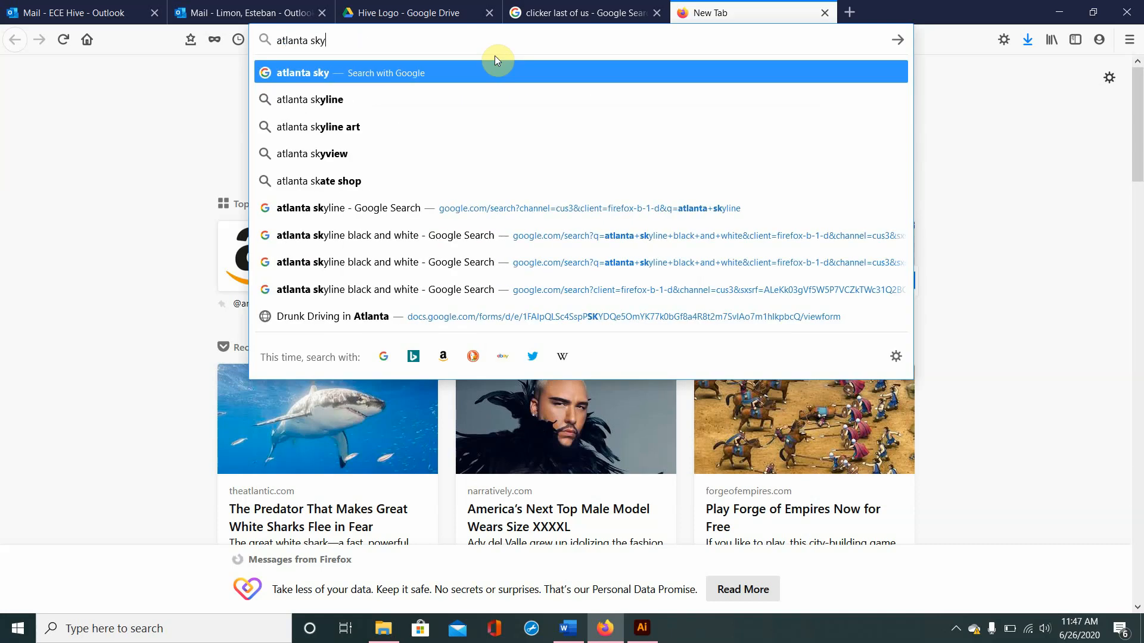
key(Return)
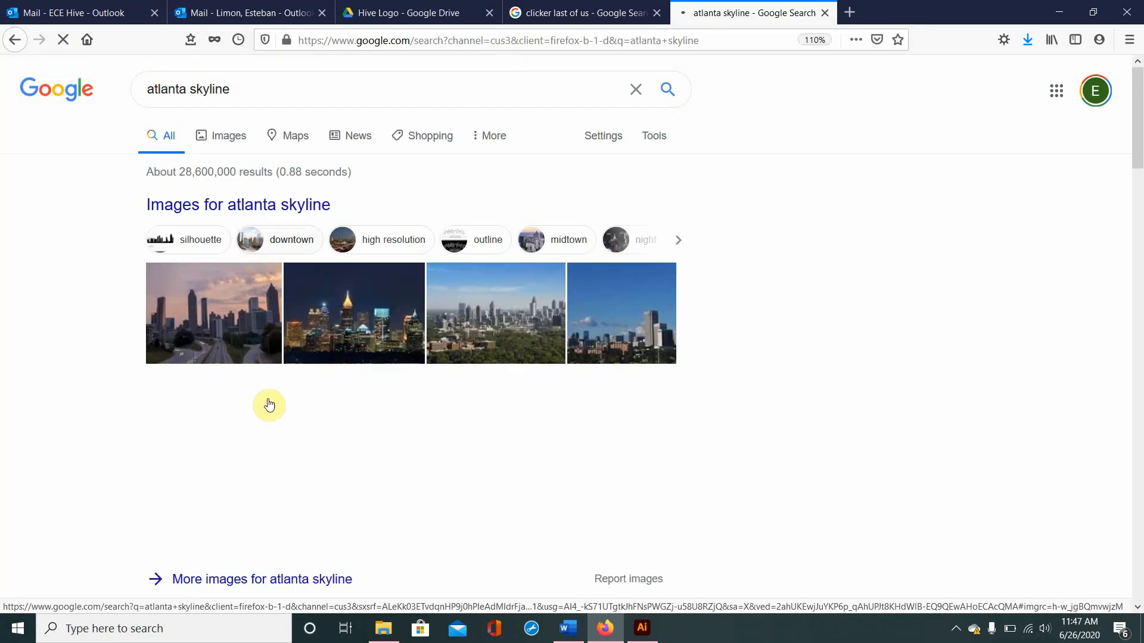
Step: Refine the search to "atlanta skyline black and white" and show the image results
text(bl)
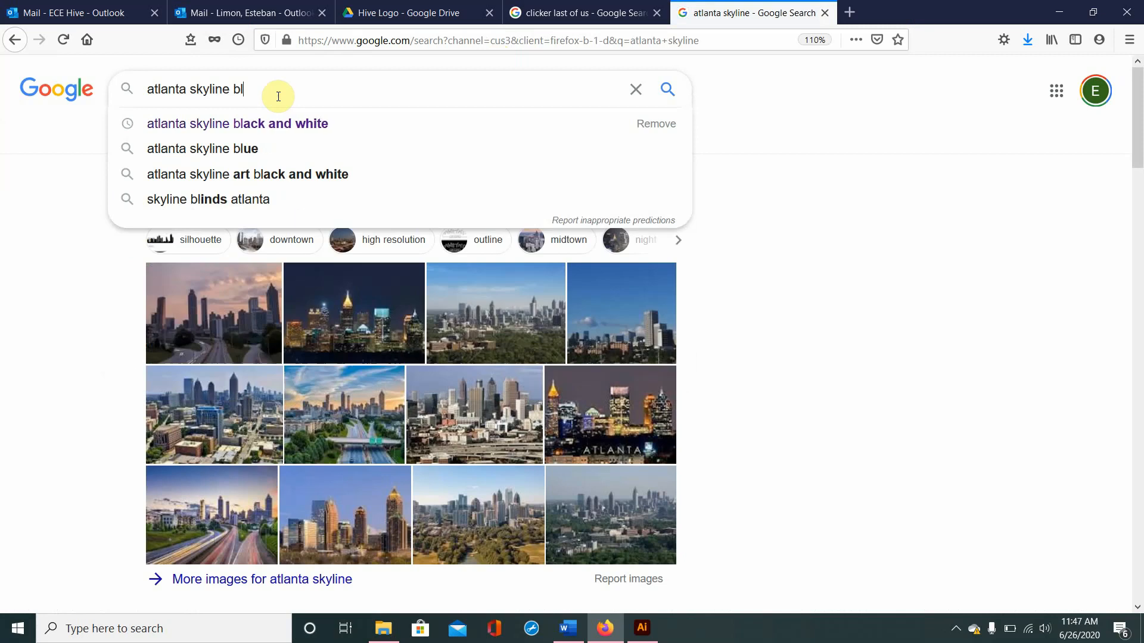
text(ack and white)
key(Return)
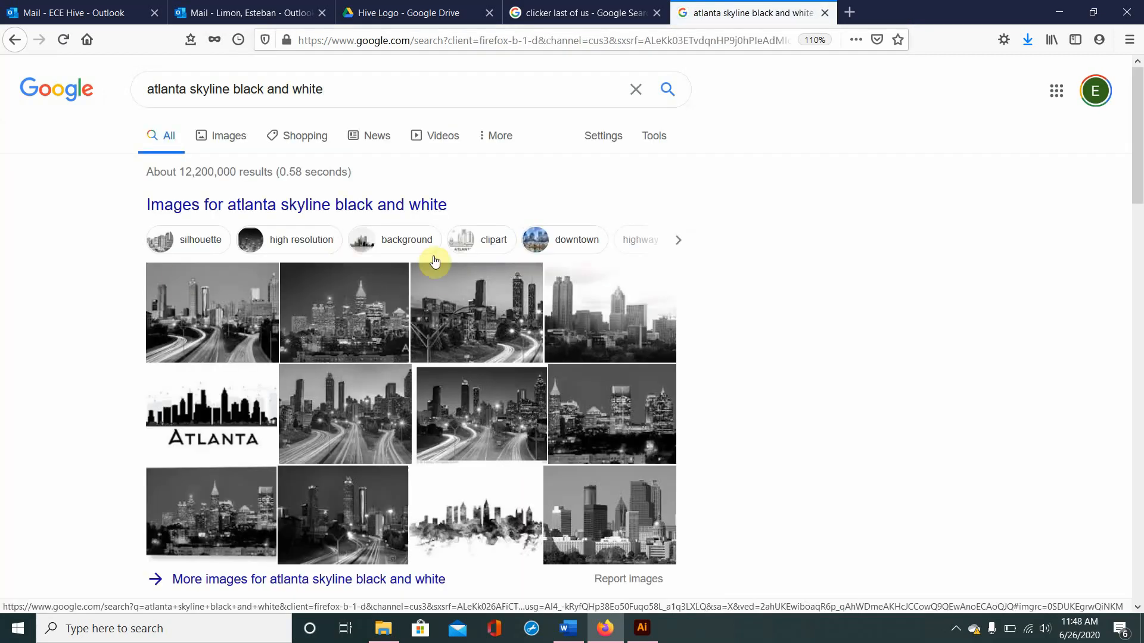
click(235, 143)
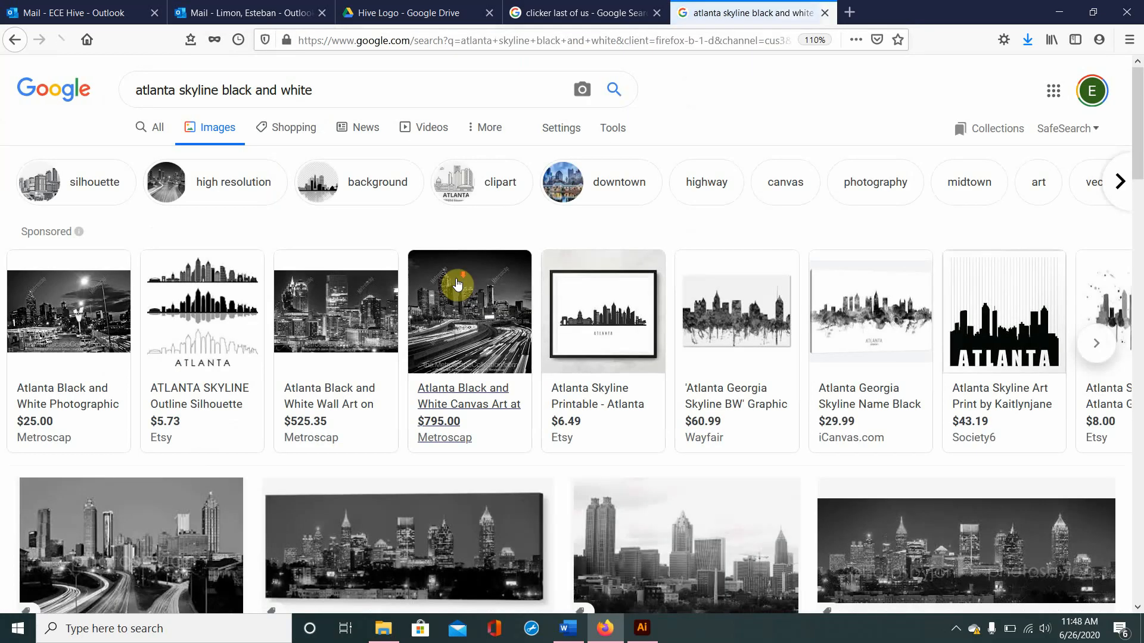
Step: Copy the VectorStock Atlanta skyline silhouette with the "Atlanta" lettering and paste it into the nametag document in Illustrator
scroll(457, 284, down, 5)
scroll(457, 284, down, 6)
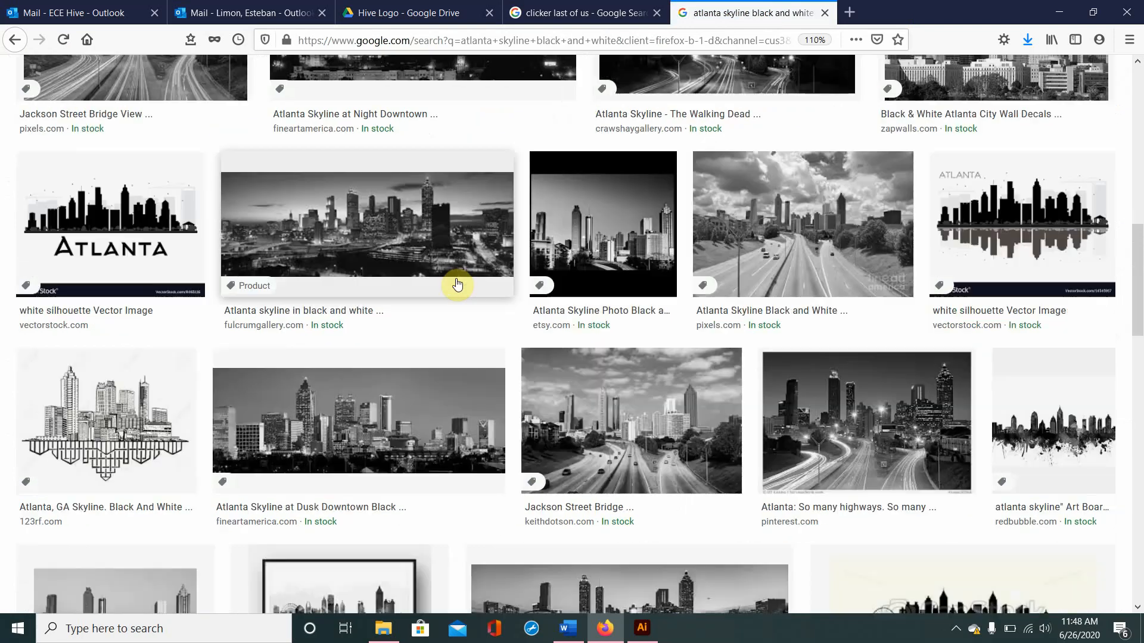
click(157, 210)
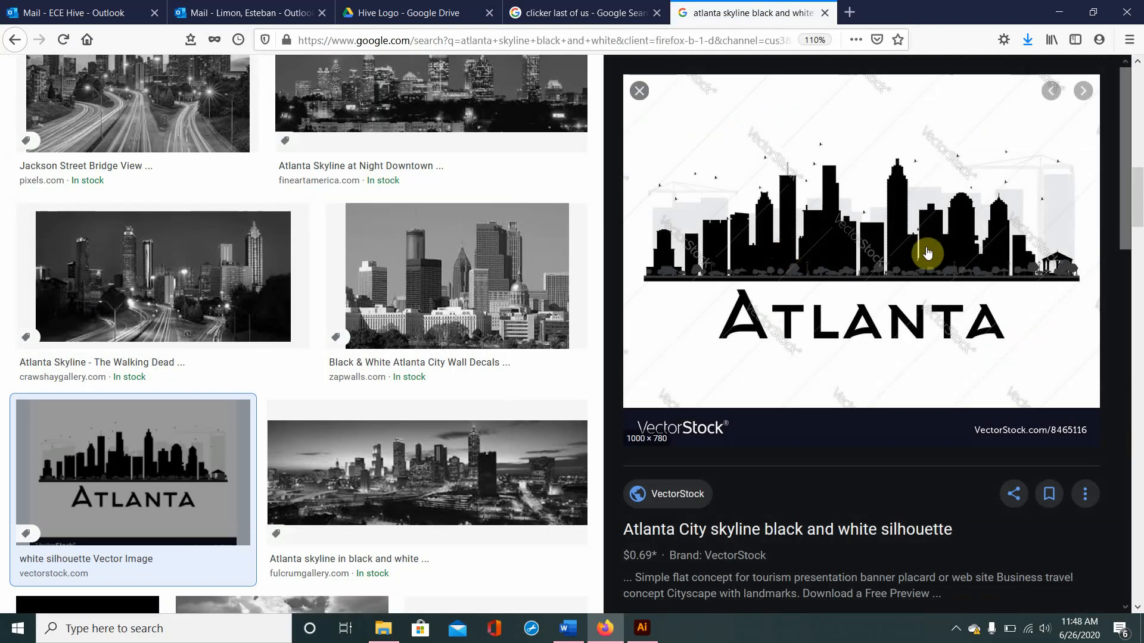
right_click(910, 259)
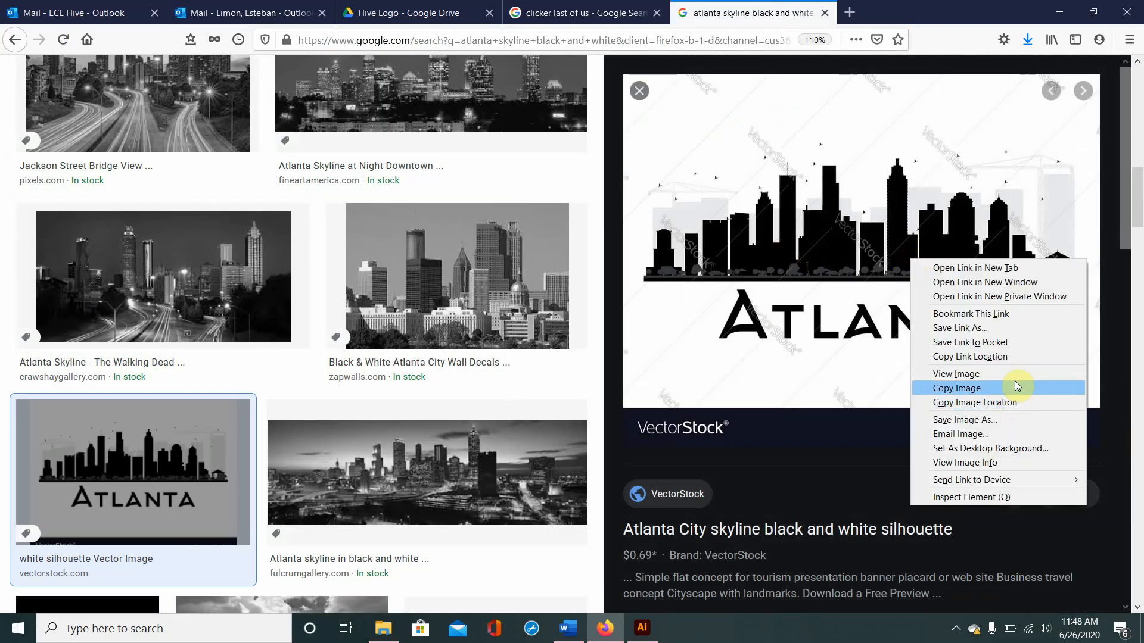
click(1013, 384)
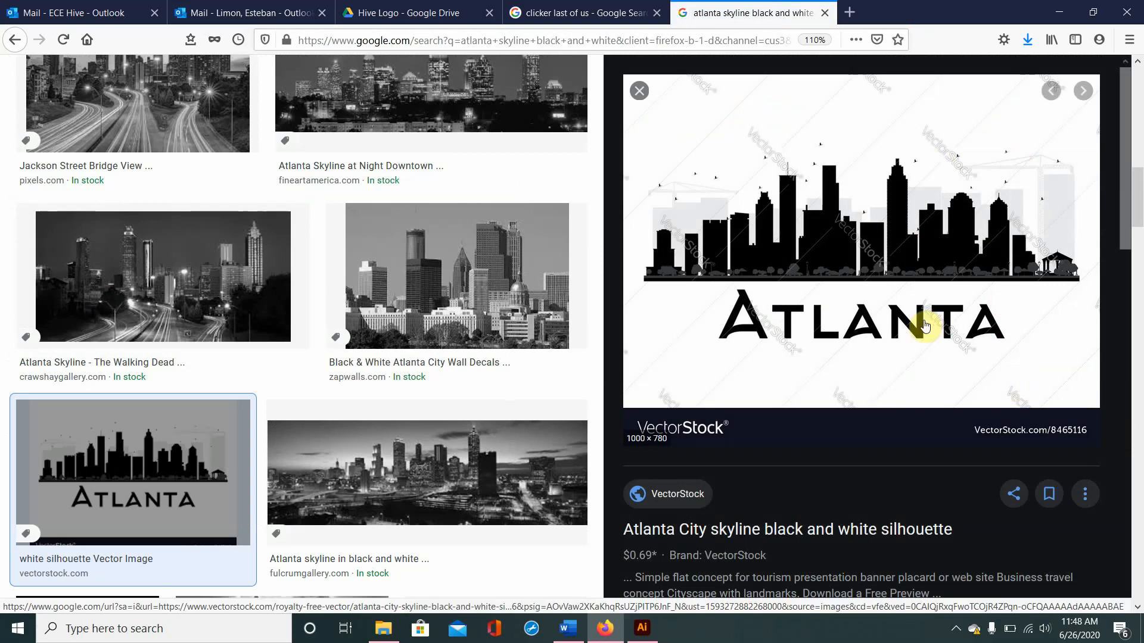
scroll(925, 325, down, 1)
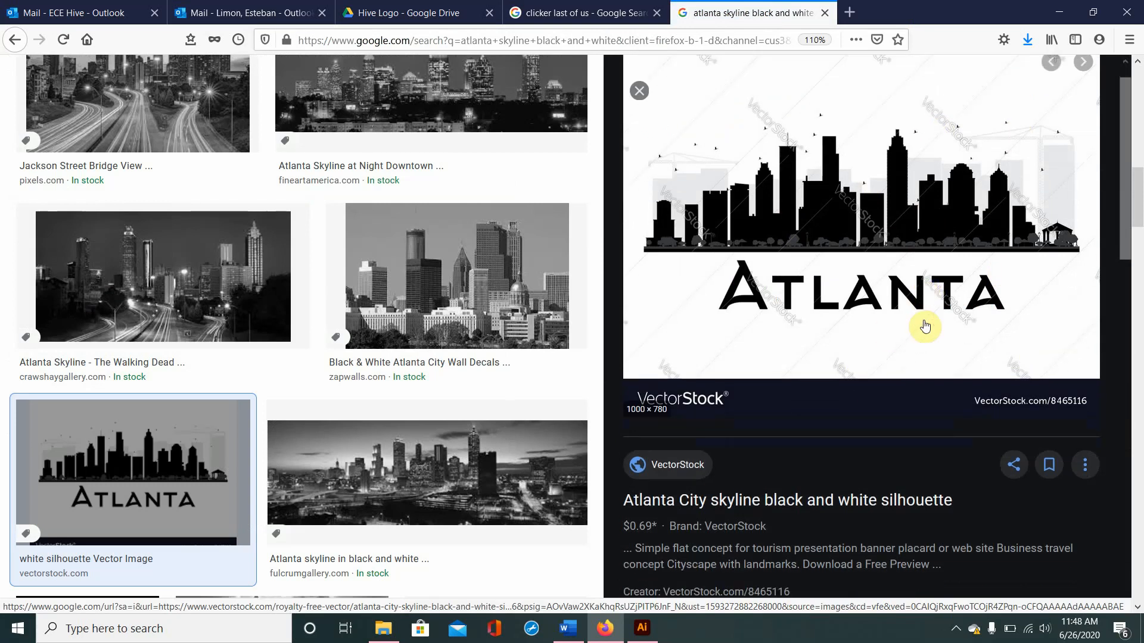
click(642, 628)
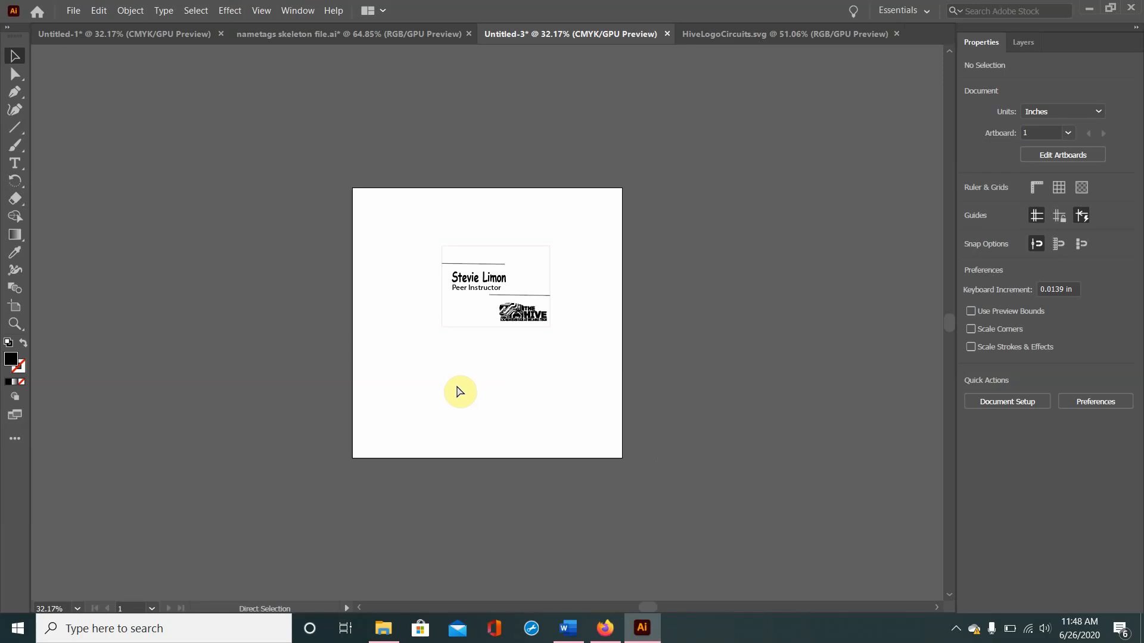
key(ctrl+v)
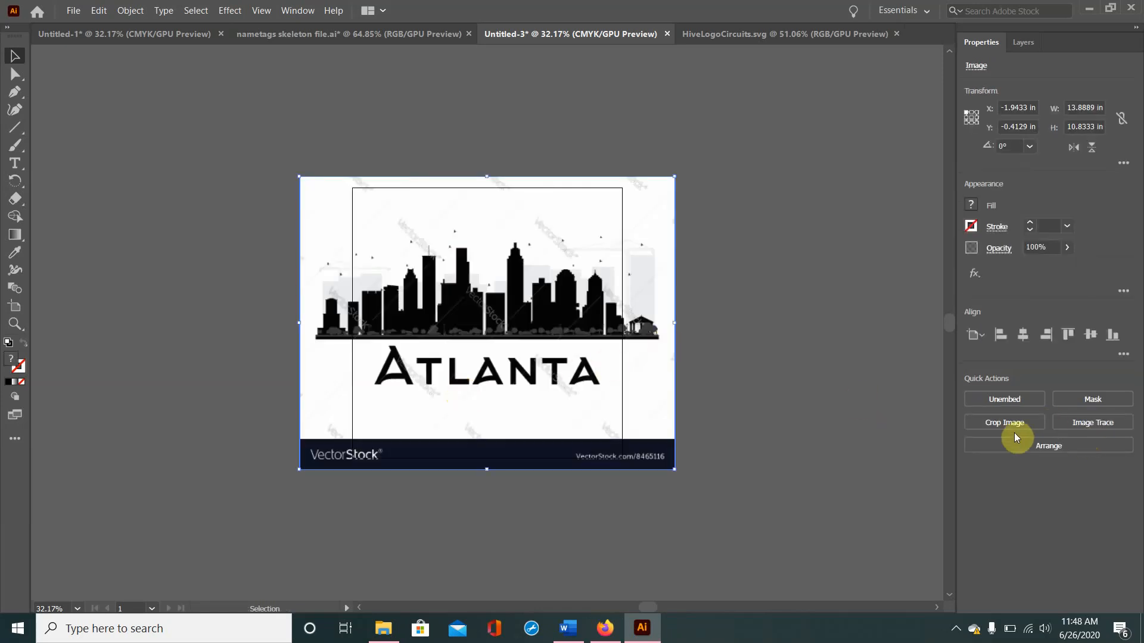
Step: Crop the skyline image to about 13.89 by 5.81 in, cutting off the lettering and banner, and trace it with the Black and White Logo preset
click(1016, 428)
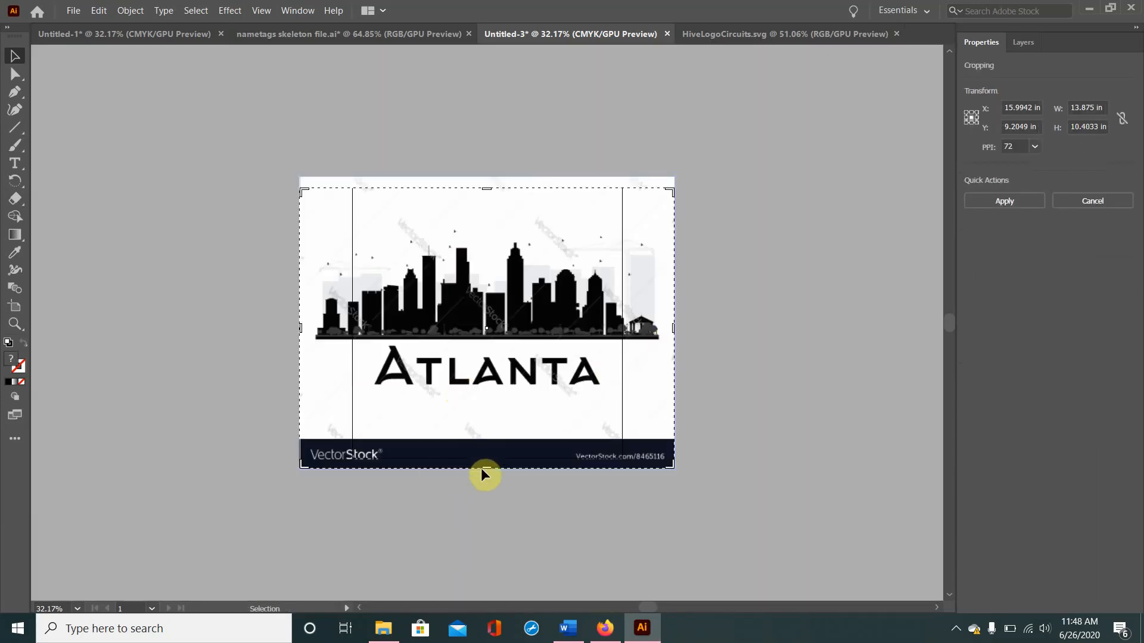
drag(485, 467, 522, 343)
click(665, 449)
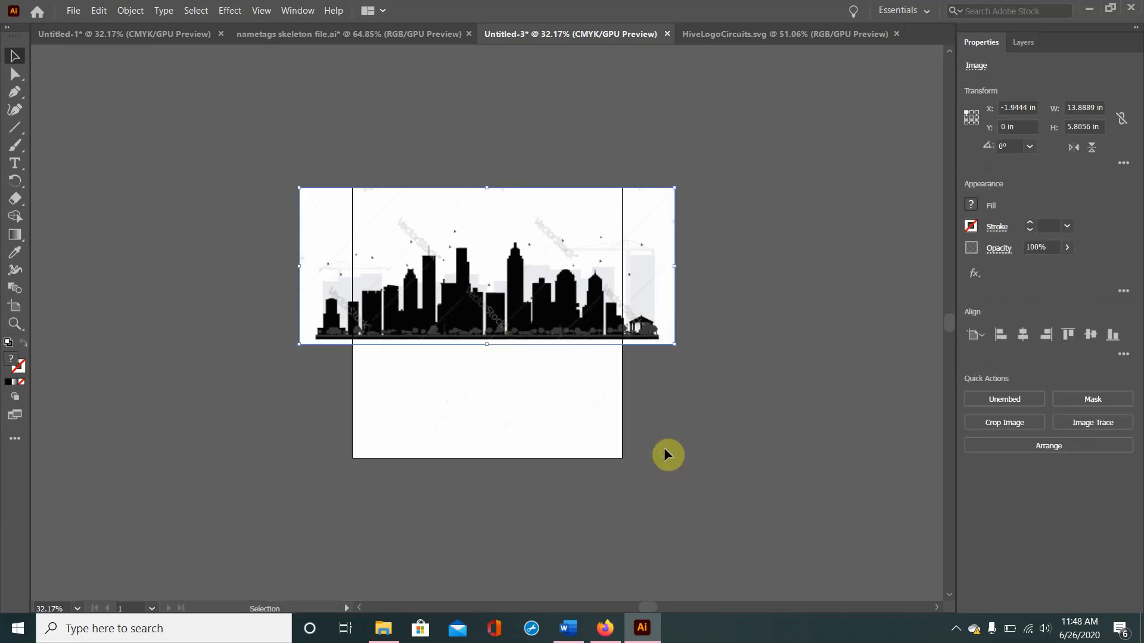
click(1109, 424)
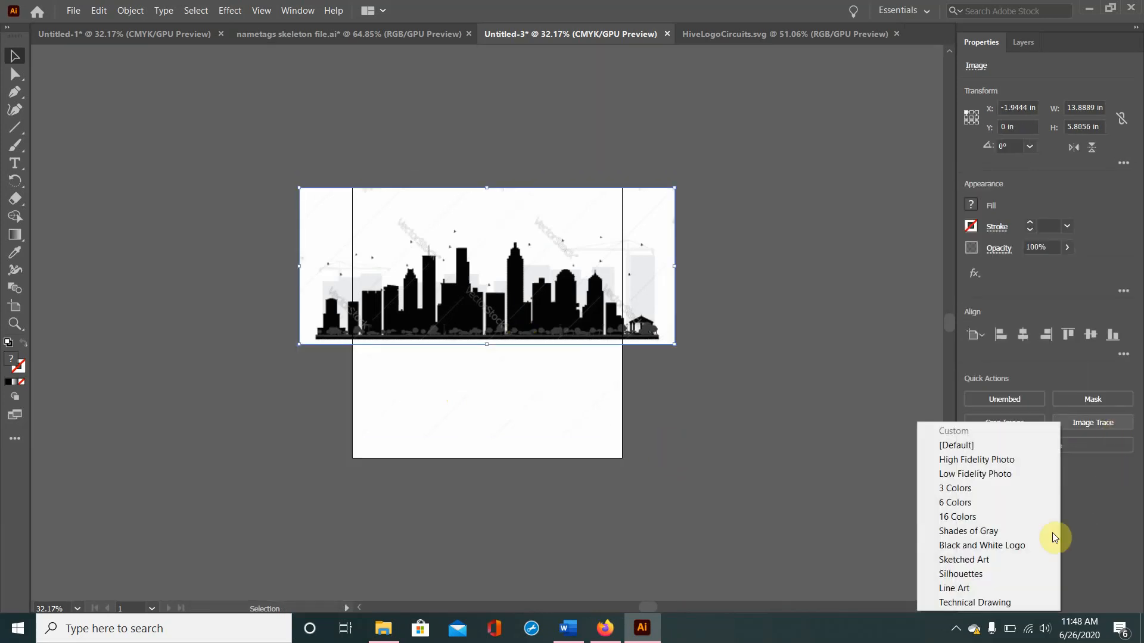
click(1024, 548)
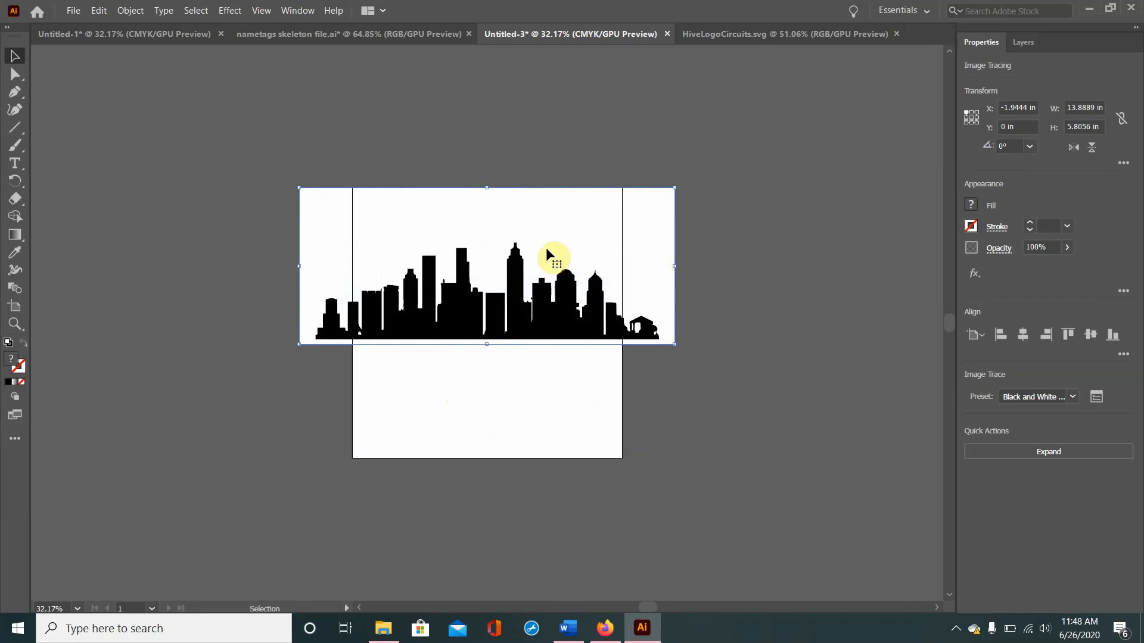
Step: Scale the traced skyline proportionally to 2 in wide and place it in the nametag beside the Hive logo, below the title text
drag(546, 248, 541, 346)
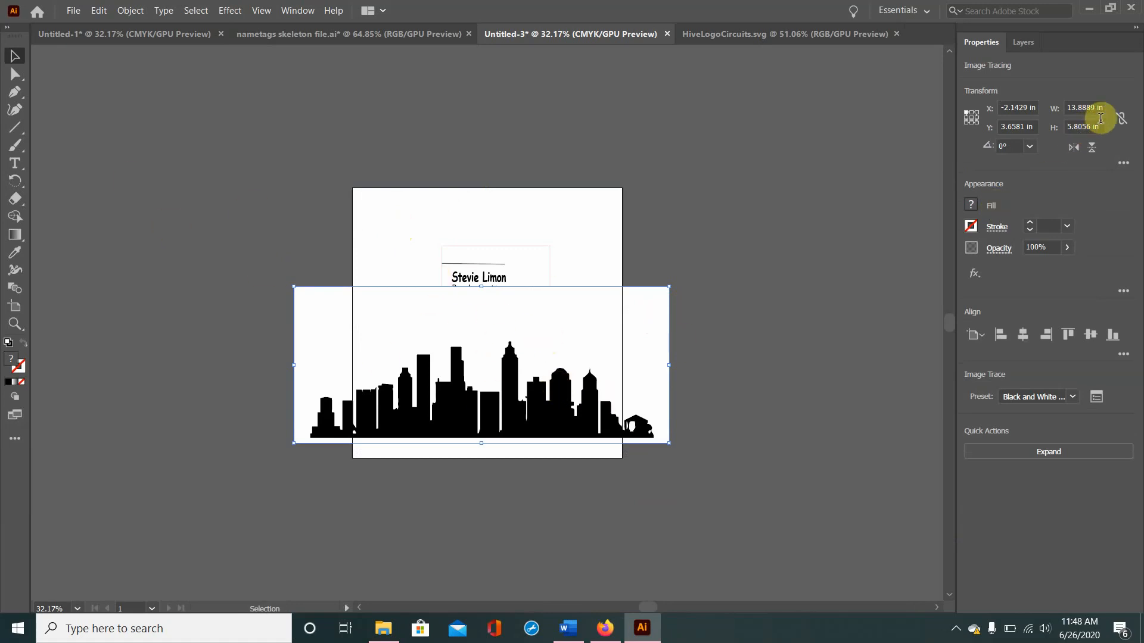
click(1121, 118)
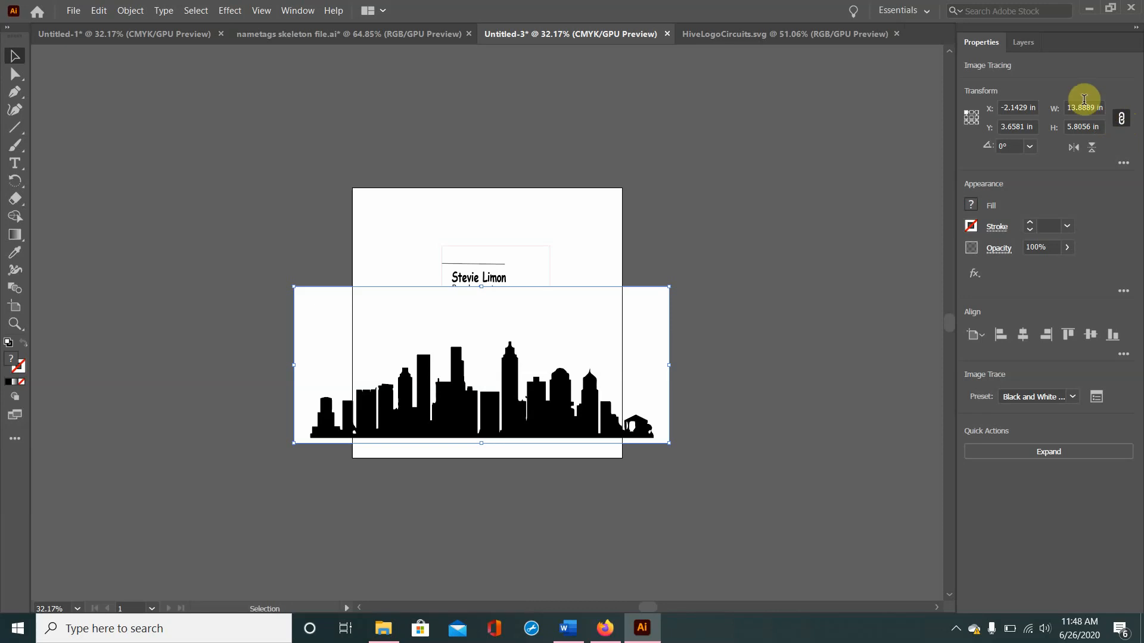
double_click(1083, 102)
text(2)
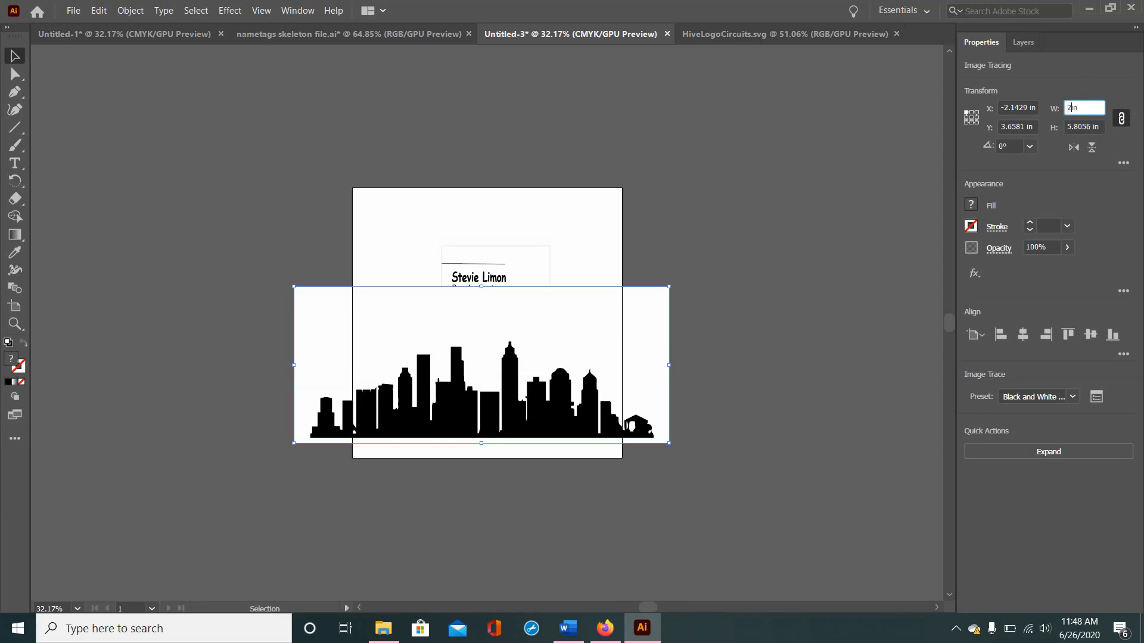
key(Return)
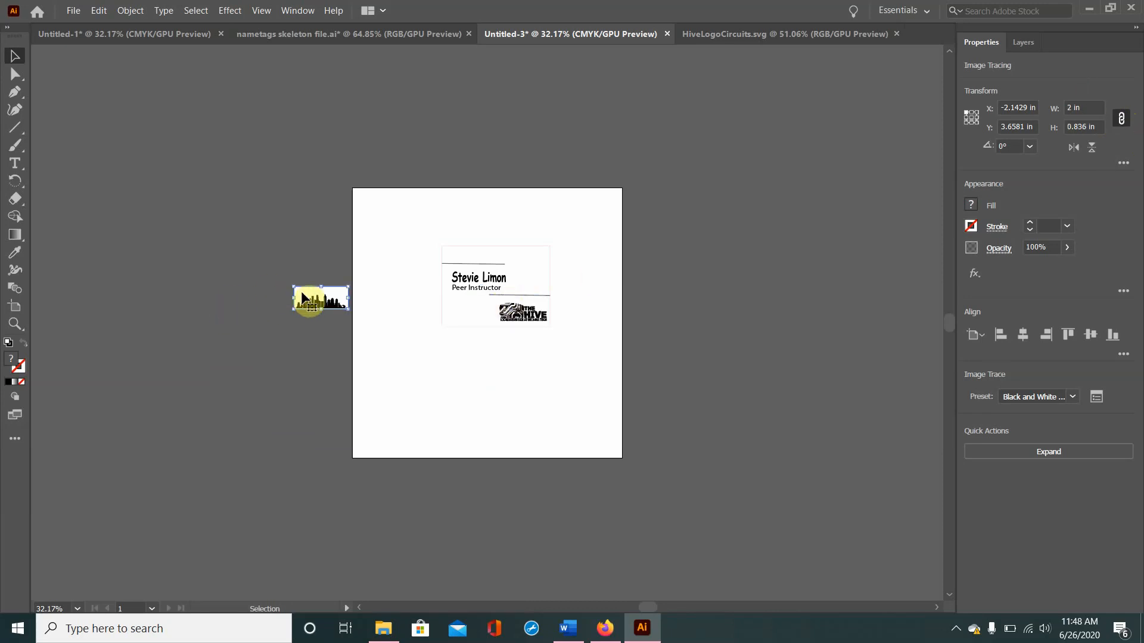
drag(301, 295, 457, 307)
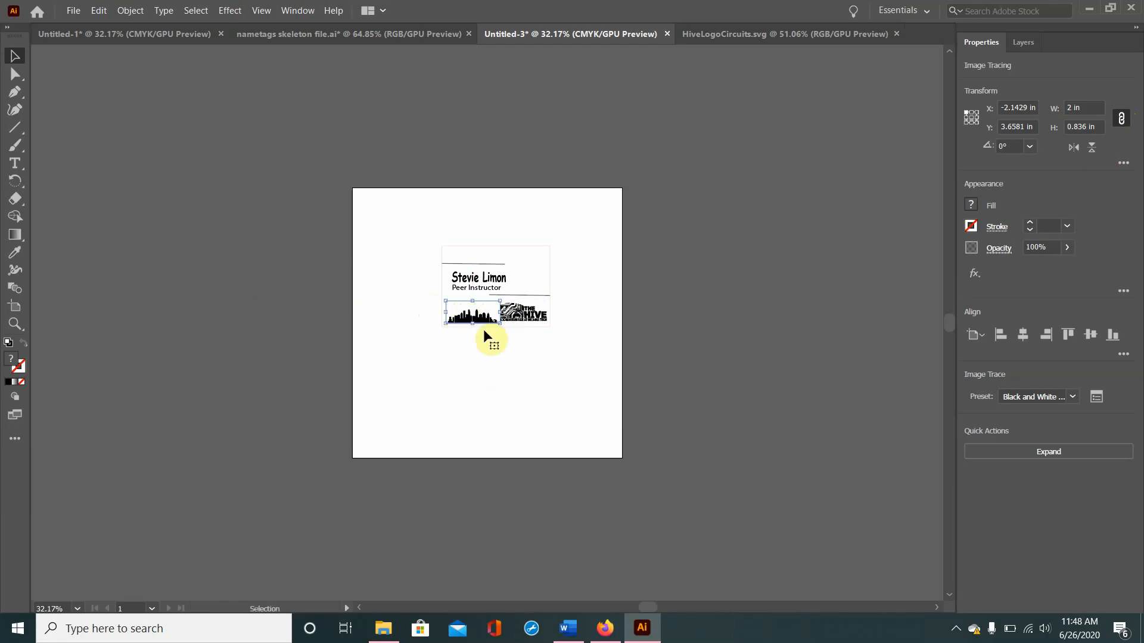
click(505, 387)
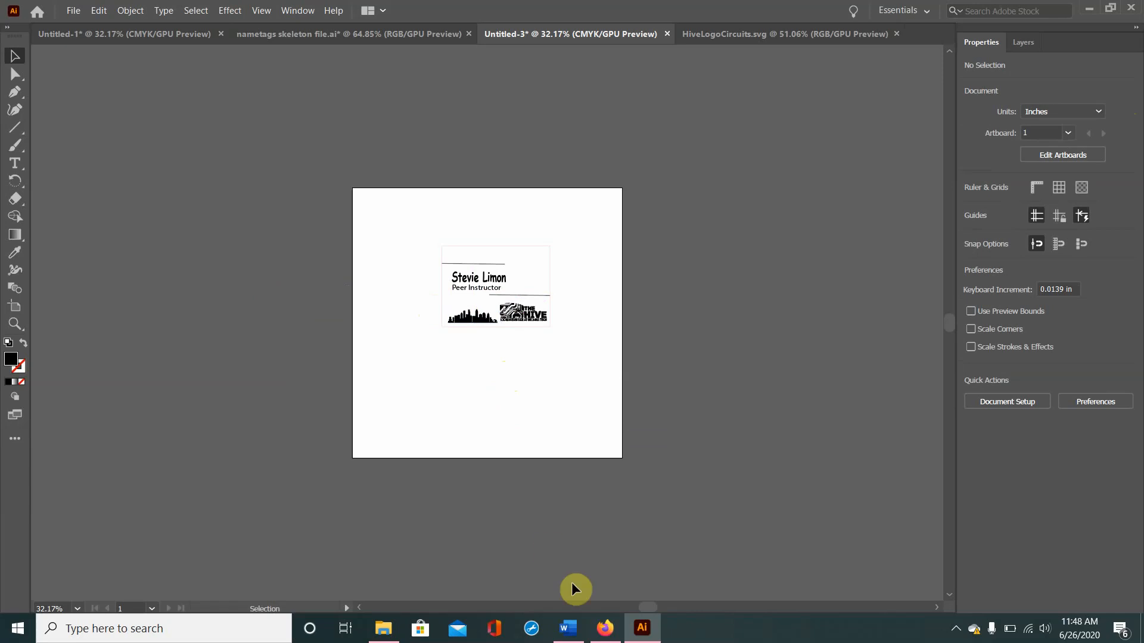
Step: Switch to Firefox and show the image results for "buzz gatech ece logo"
click(604, 628)
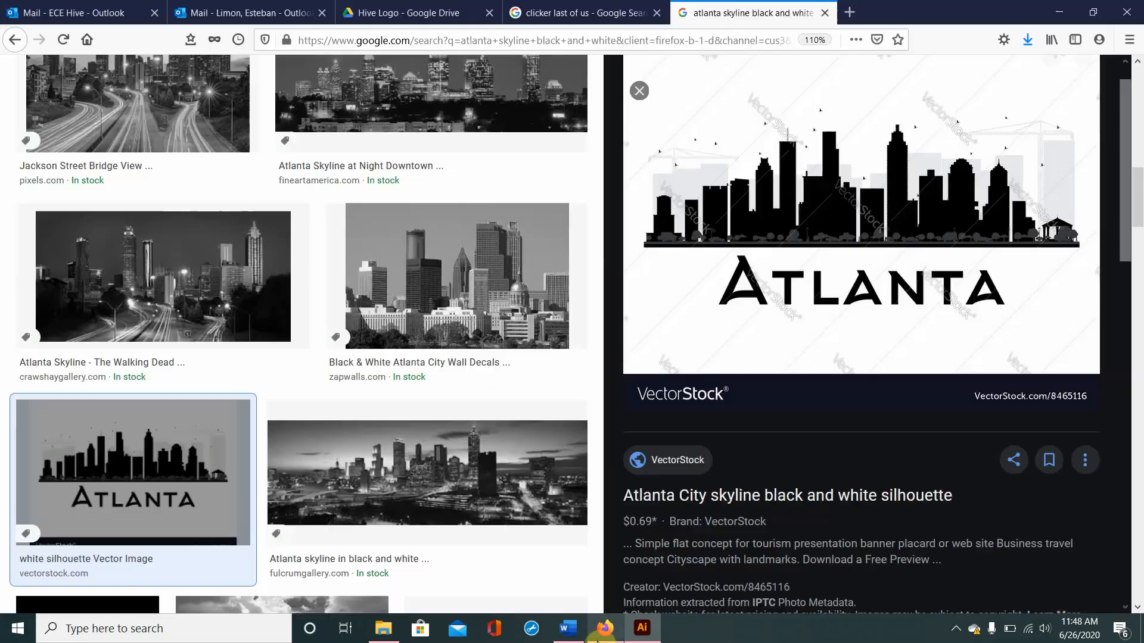
double_click(501, 42)
triple_click(501, 42)
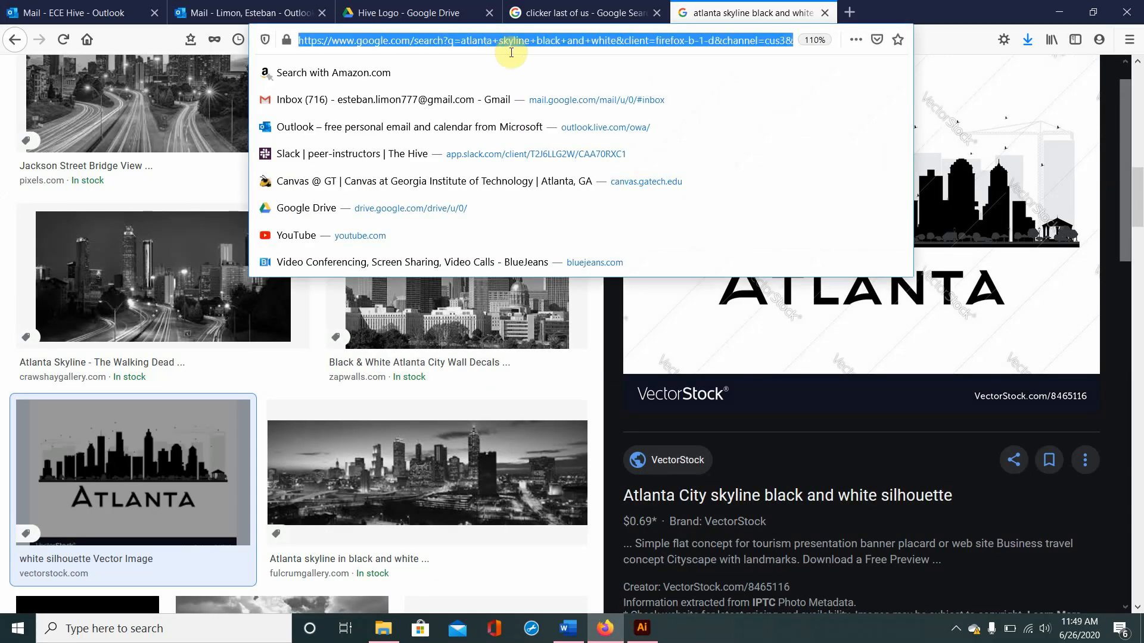
text(b)
key(BackSpace)
key(BackSpace)
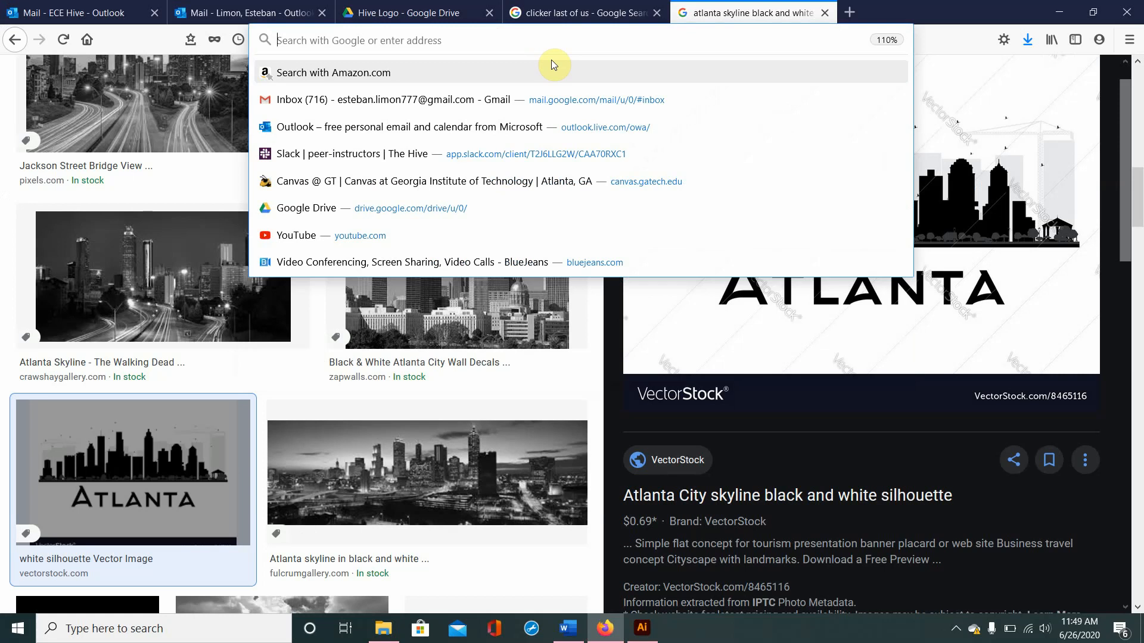
text(buzz)
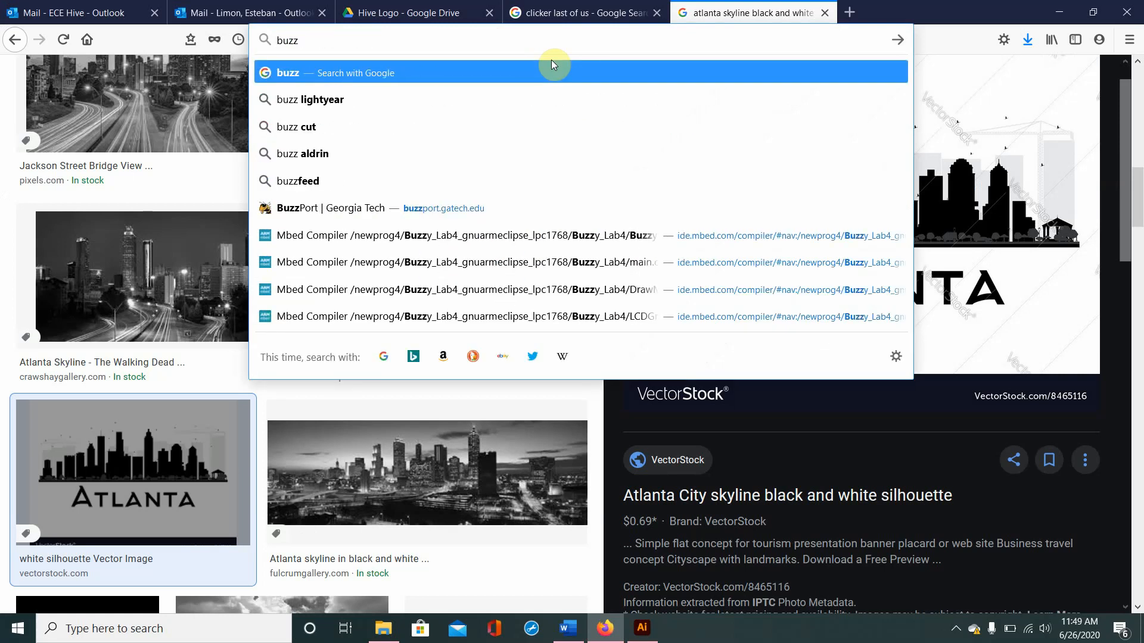
text( ece)
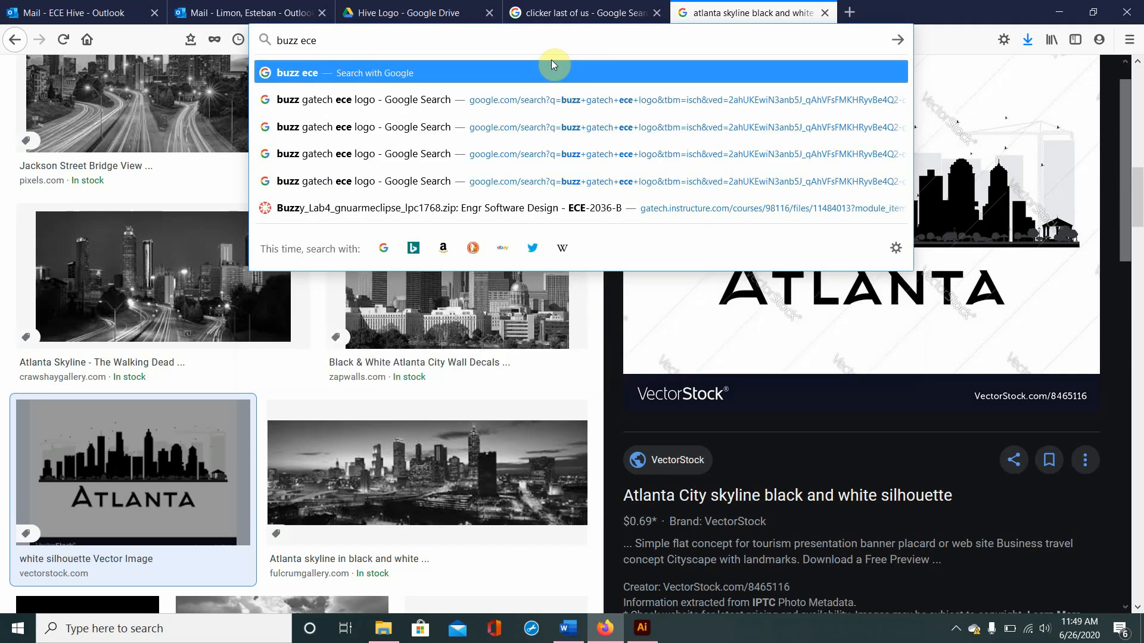
key(Down)
key(Return)
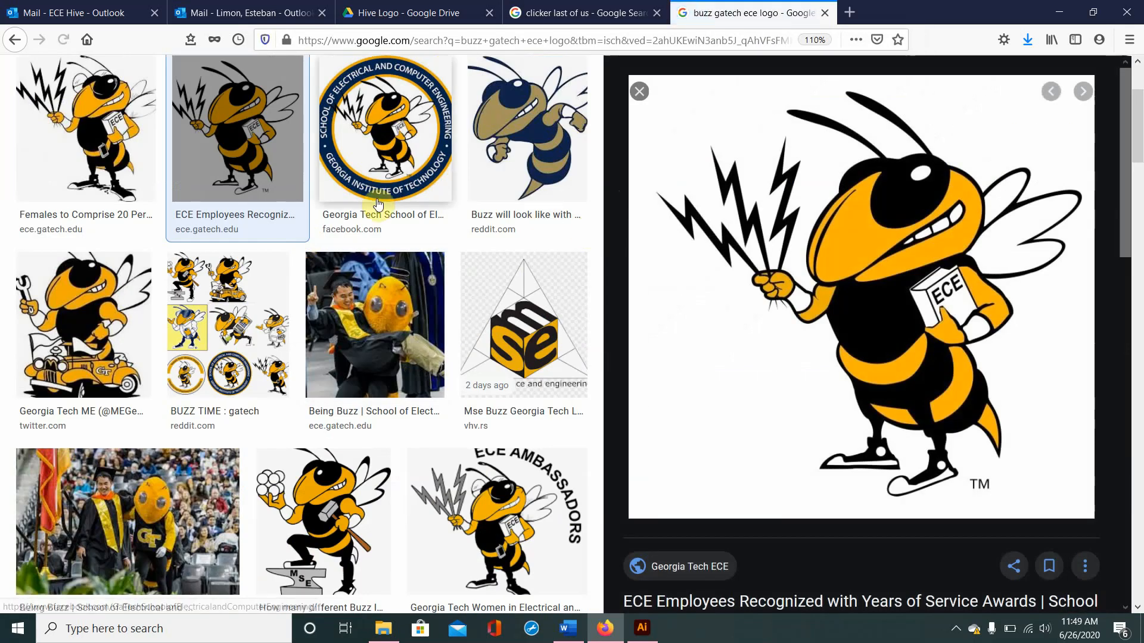
Step: Copy the Georgia Tech ECE Buzz image with sunglasses and the ECE book, and paste it into the nametag document in Illustrator
scroll(341, 273, up, 1)
scroll(341, 273, up, 3)
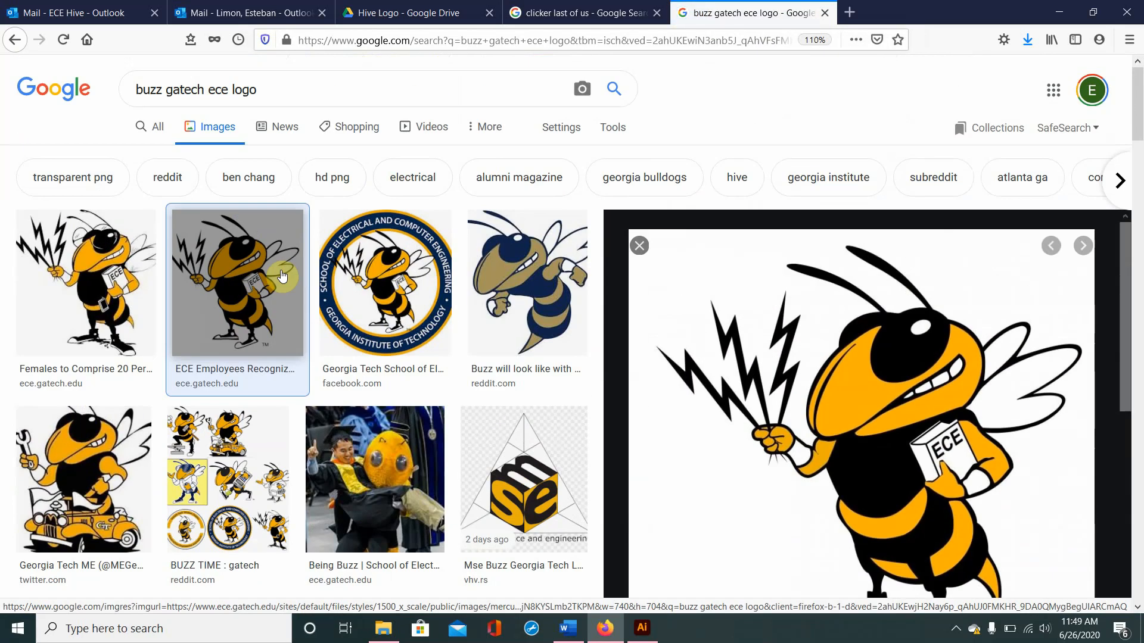
click(383, 262)
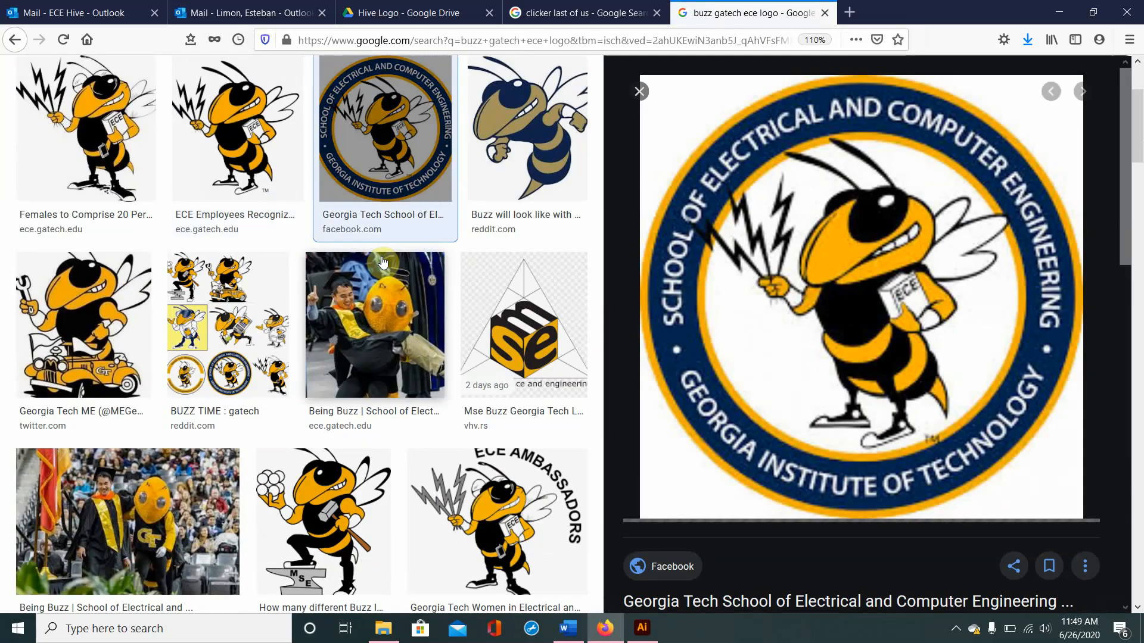
click(99, 135)
right_click(950, 286)
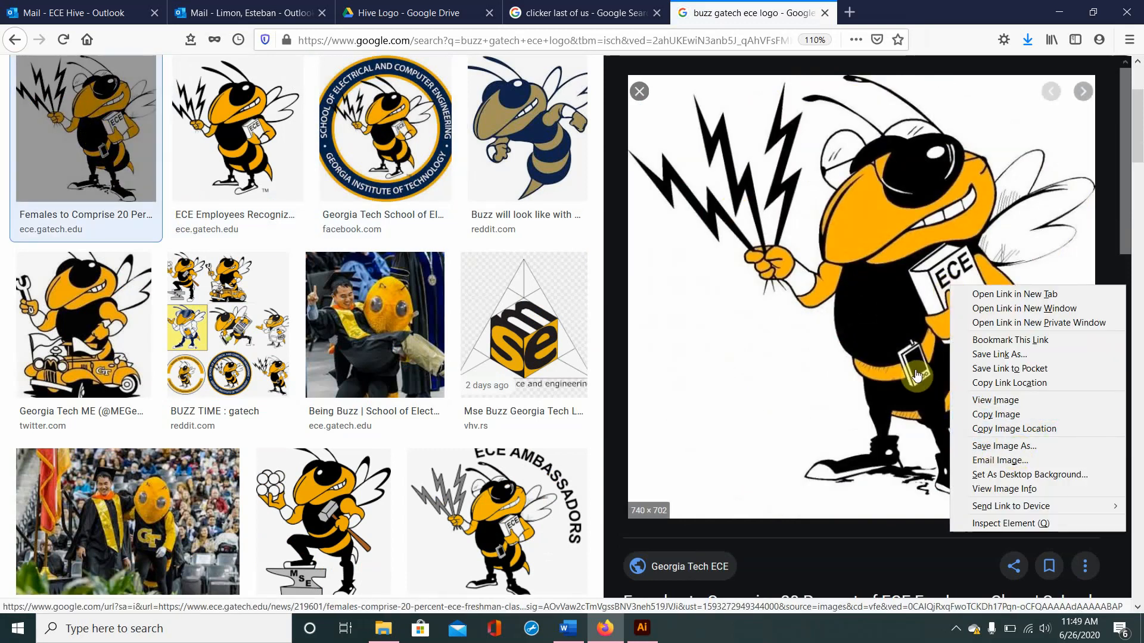
click(1078, 413)
click(641, 628)
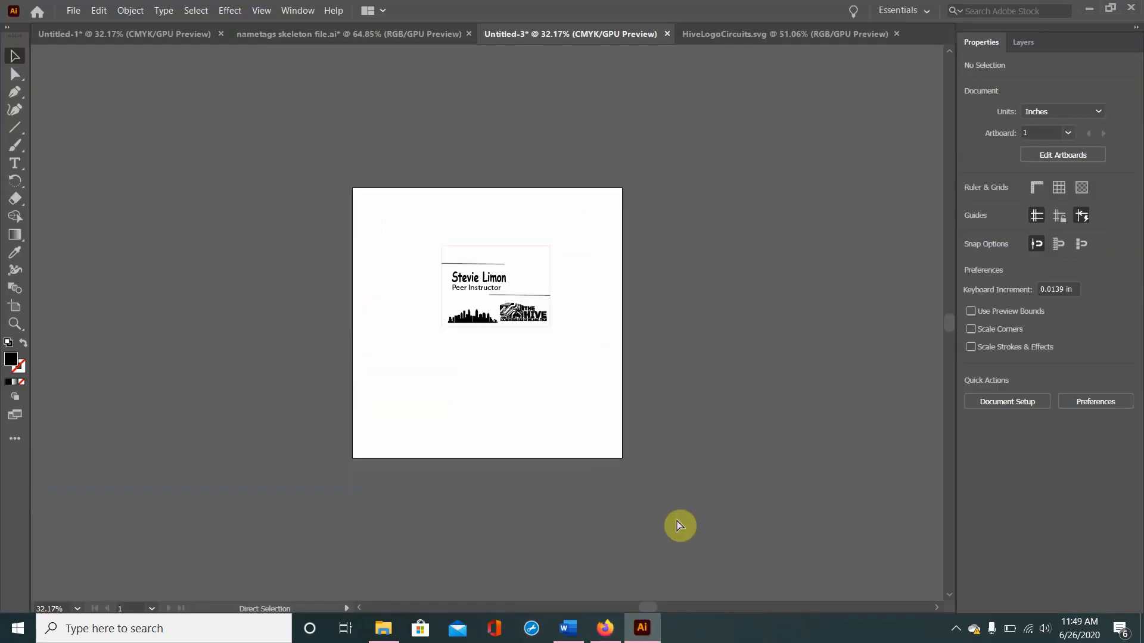
key(ctrl+v)
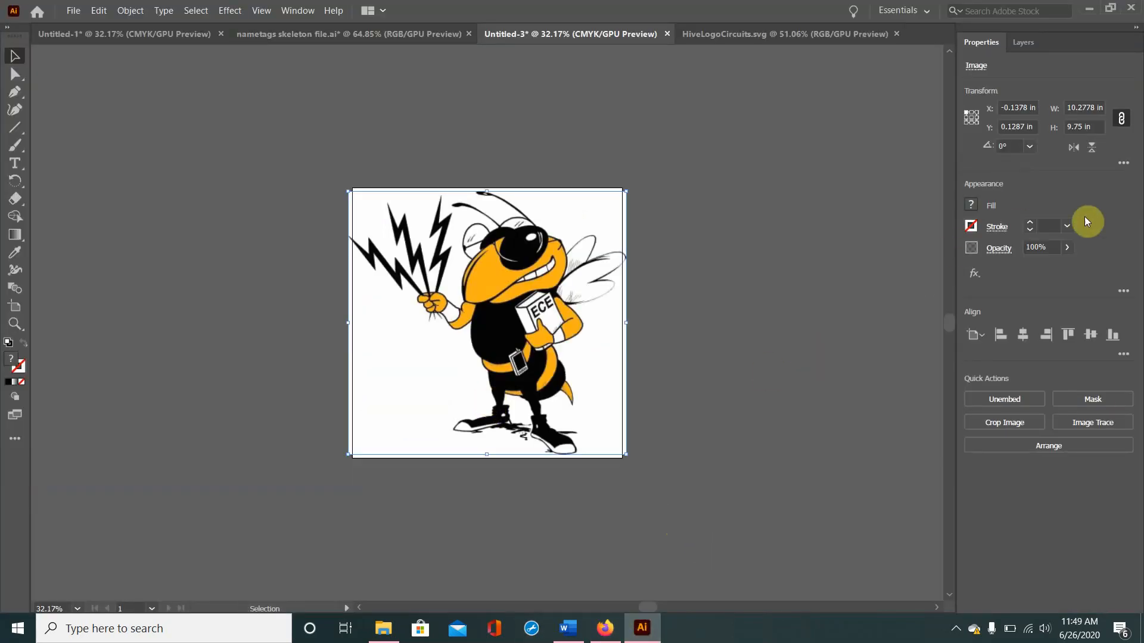
Step: Trace the Buzz image with the Black and White Logo preset and scale it proportionally to 0.55 in wide
click(1067, 420)
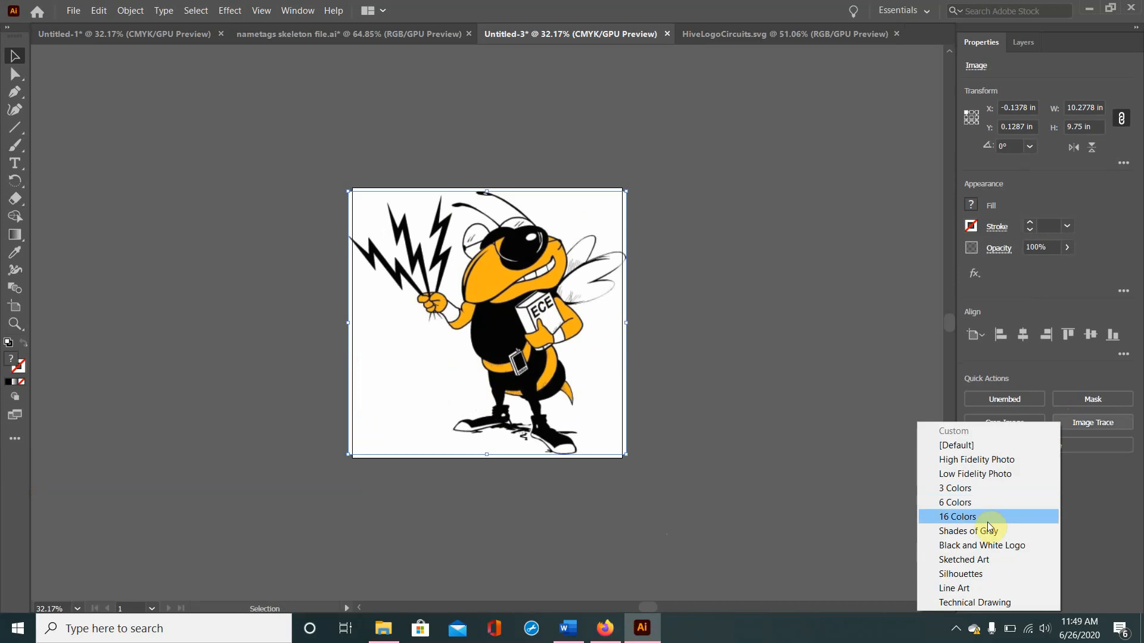
click(981, 545)
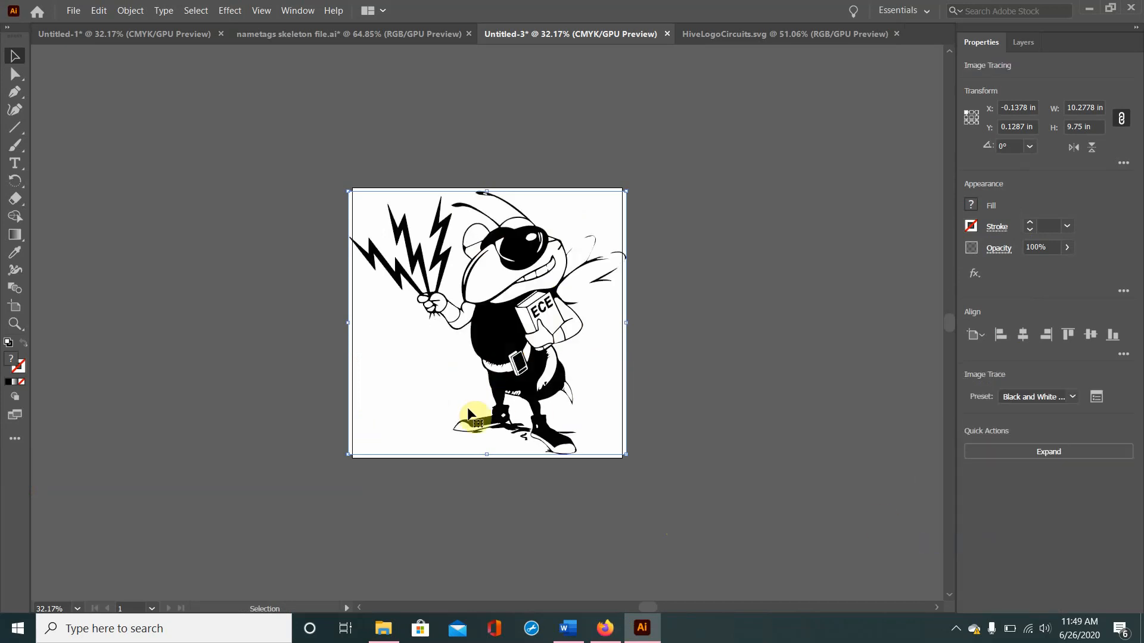
click(1096, 108)
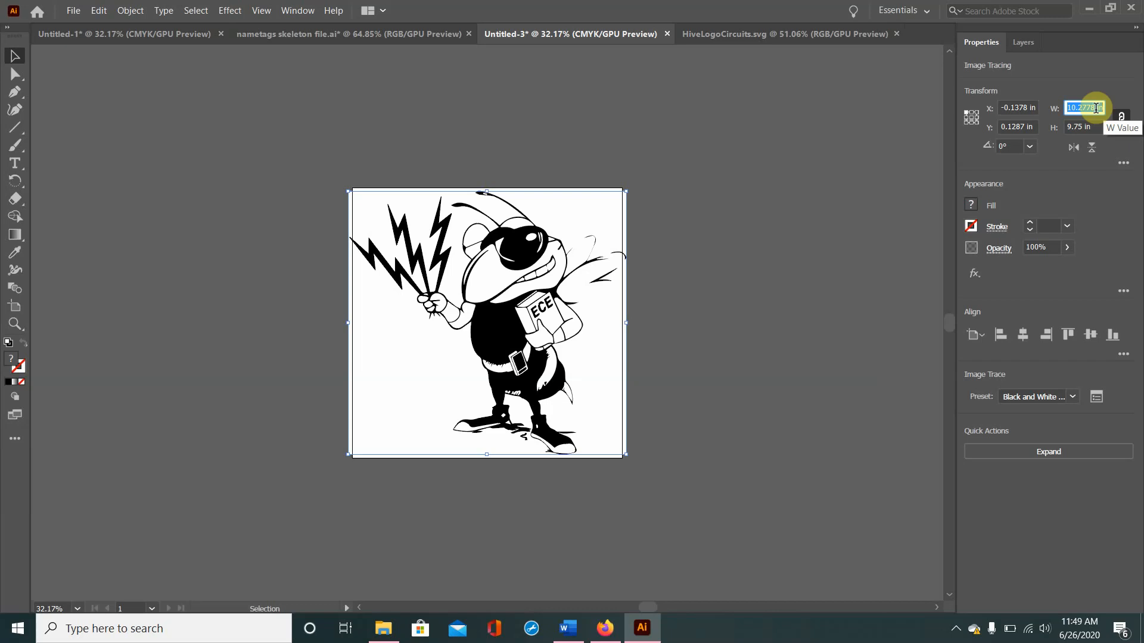
text(0.55)
key(Return)
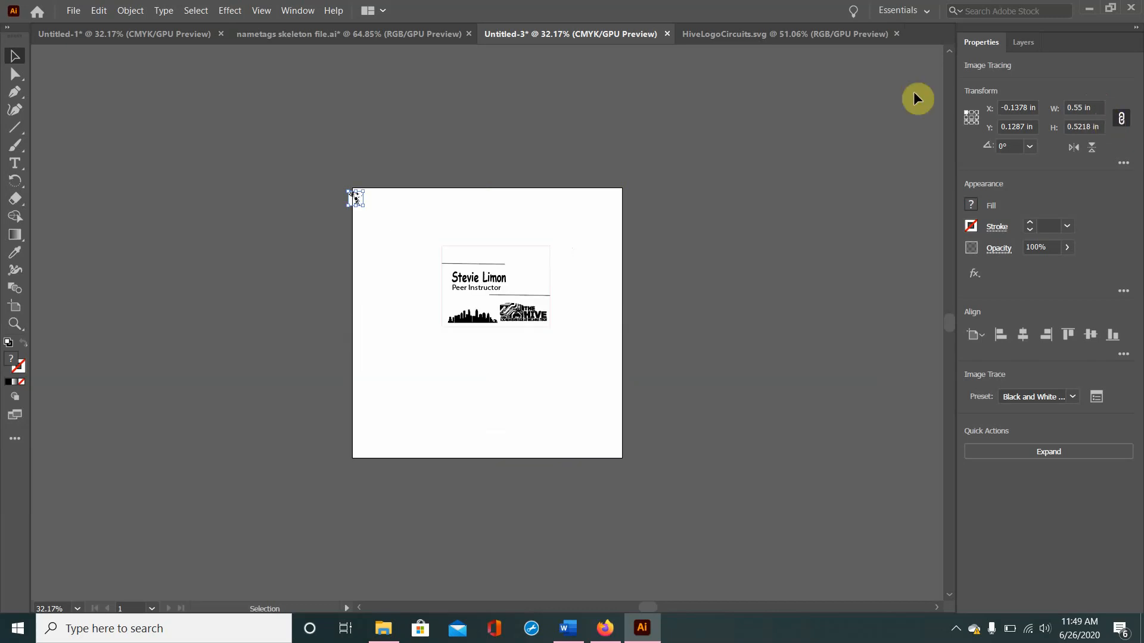
Step: Place the traced Buzz figure above the nametag's upper line with a duplicate beside it
drag(356, 200, 466, 253)
drag(492, 328, 490, 251)
click(522, 405)
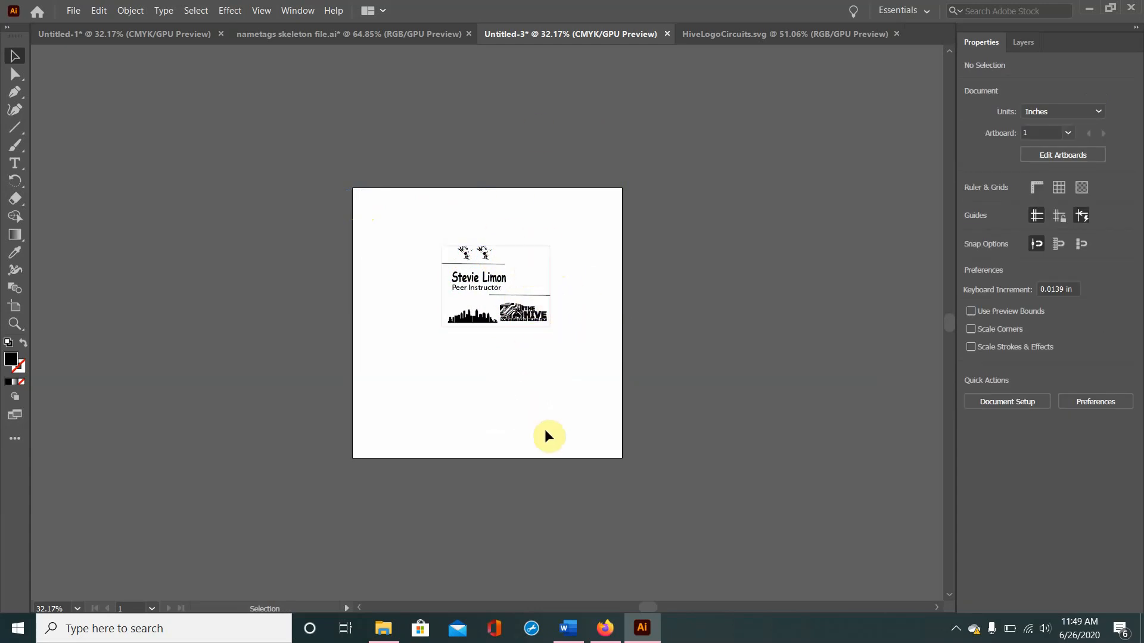
Step: Switch to Firefox to view the "clicker last of us" source image, and return to Illustrator
click(605, 628)
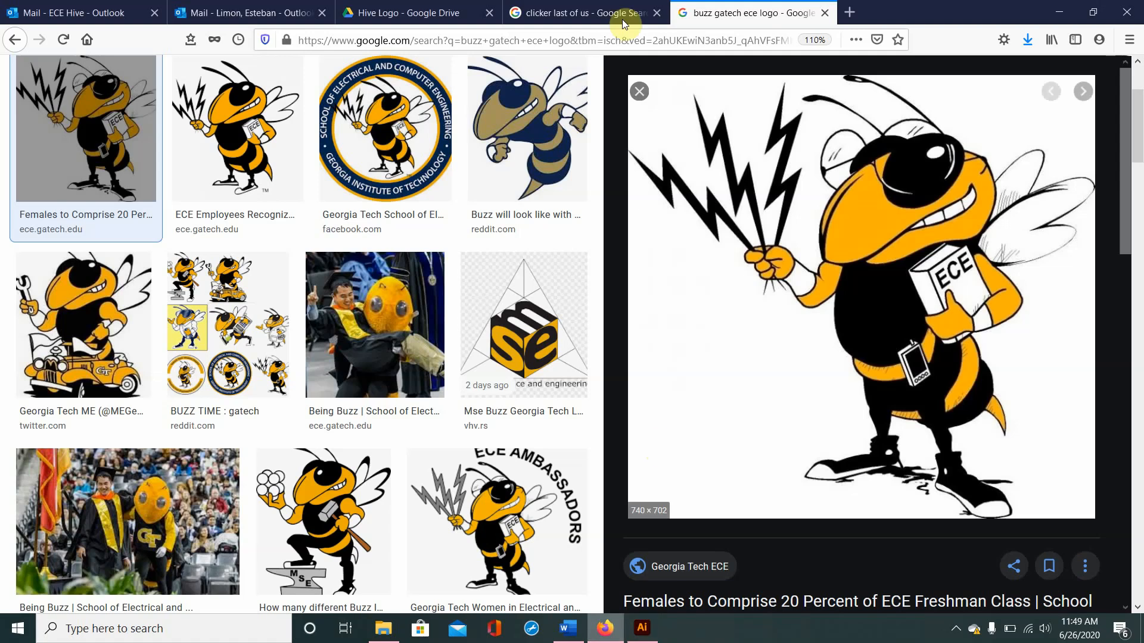
click(596, 7)
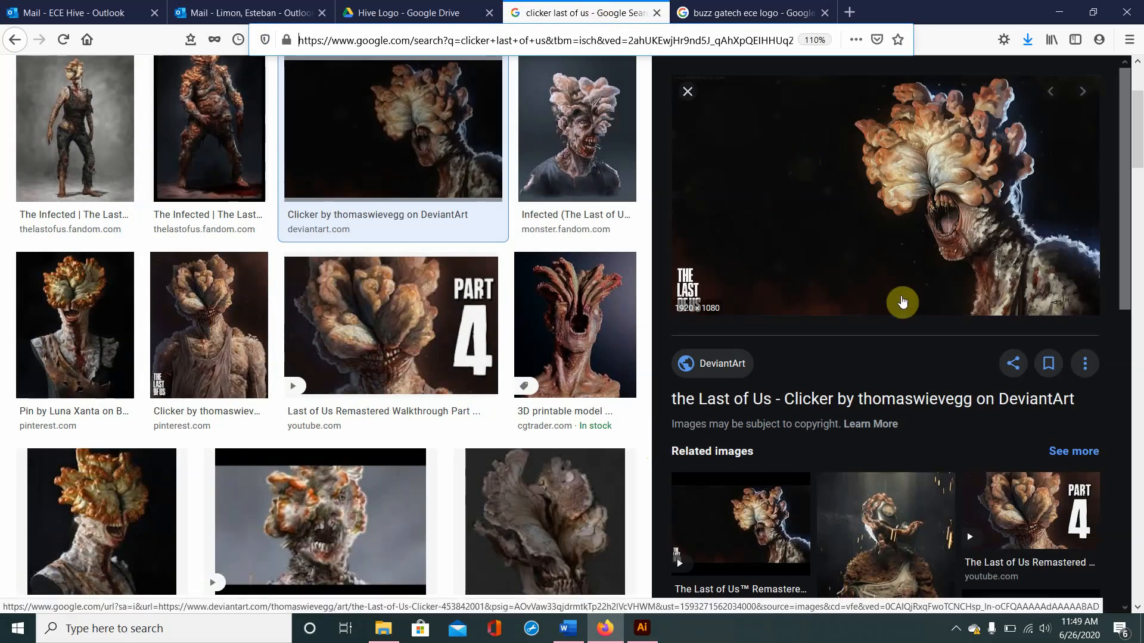
click(633, 628)
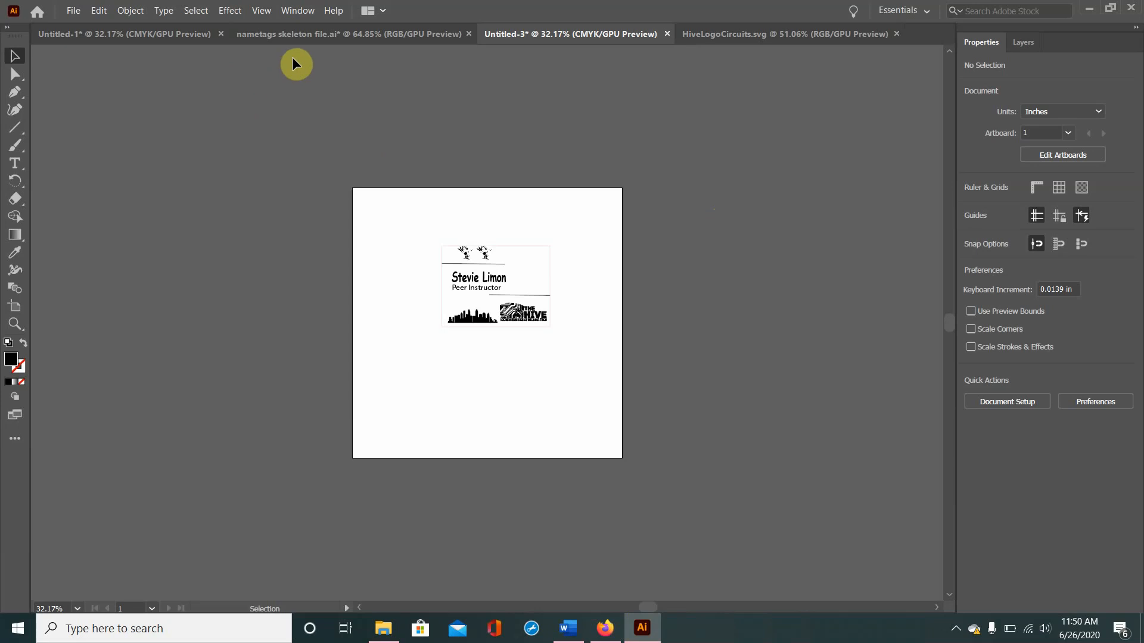
Step: In the Untitled-1 document, trace the clicker image with the 16 Colors preset and change the trace preset to Shades of Gray
click(164, 36)
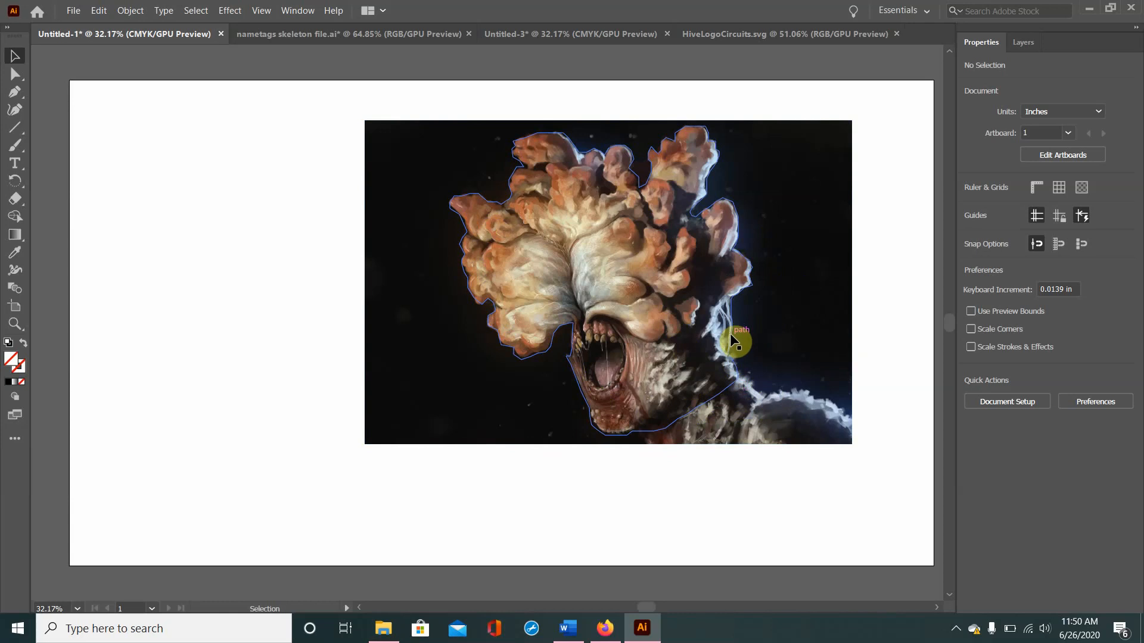
click(785, 400)
click(1083, 441)
click(1096, 421)
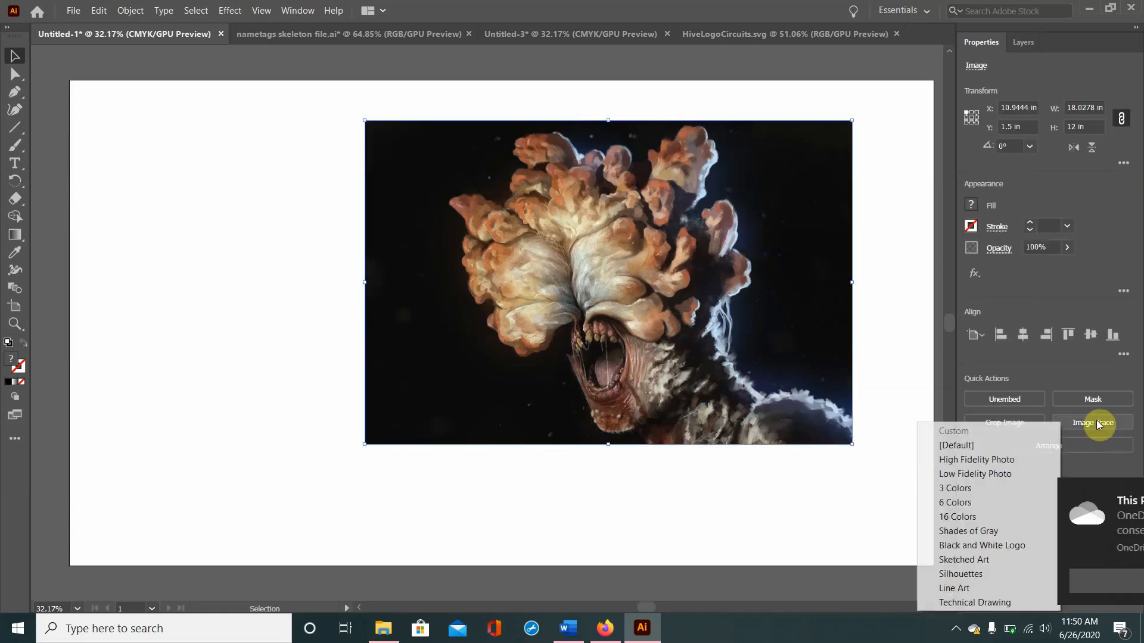
drag(953, 525, 1141, 516)
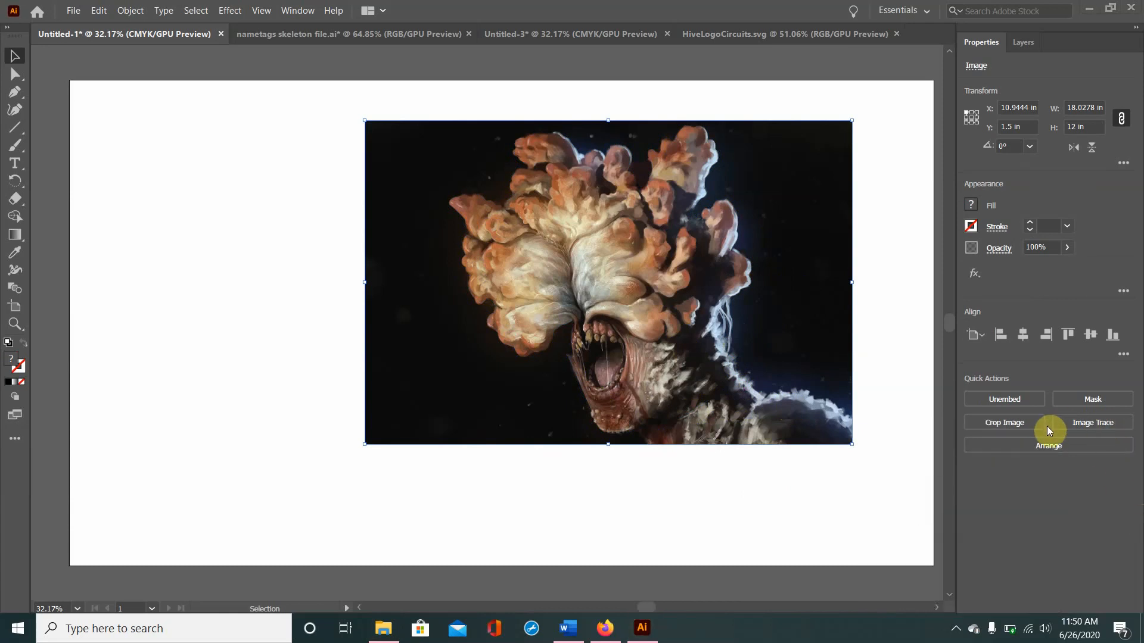
click(1066, 422)
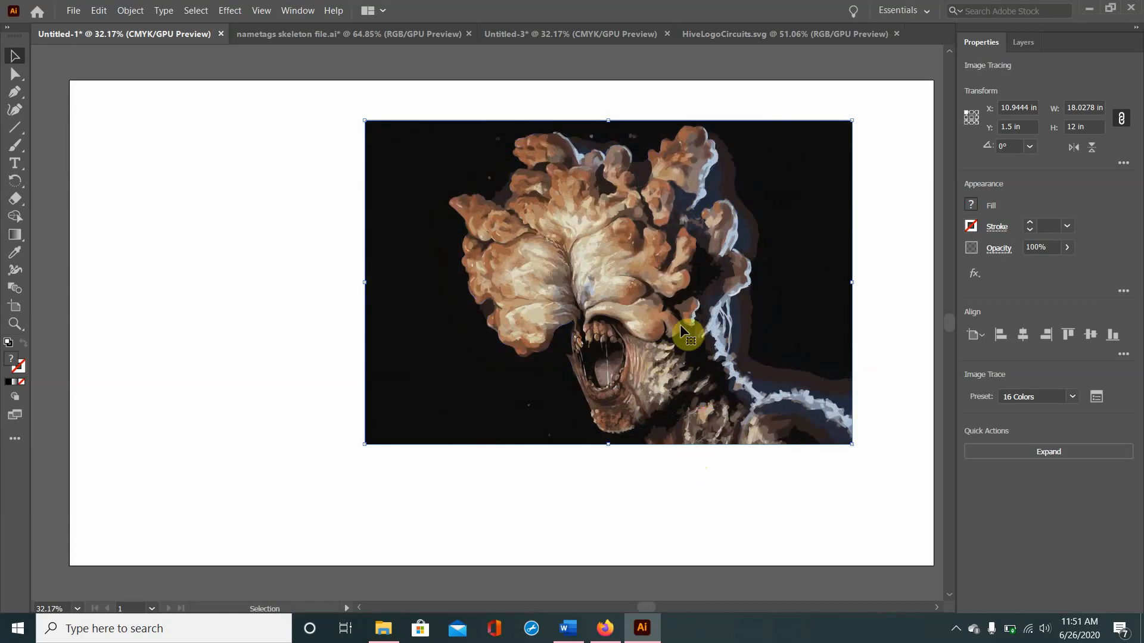
click(1077, 397)
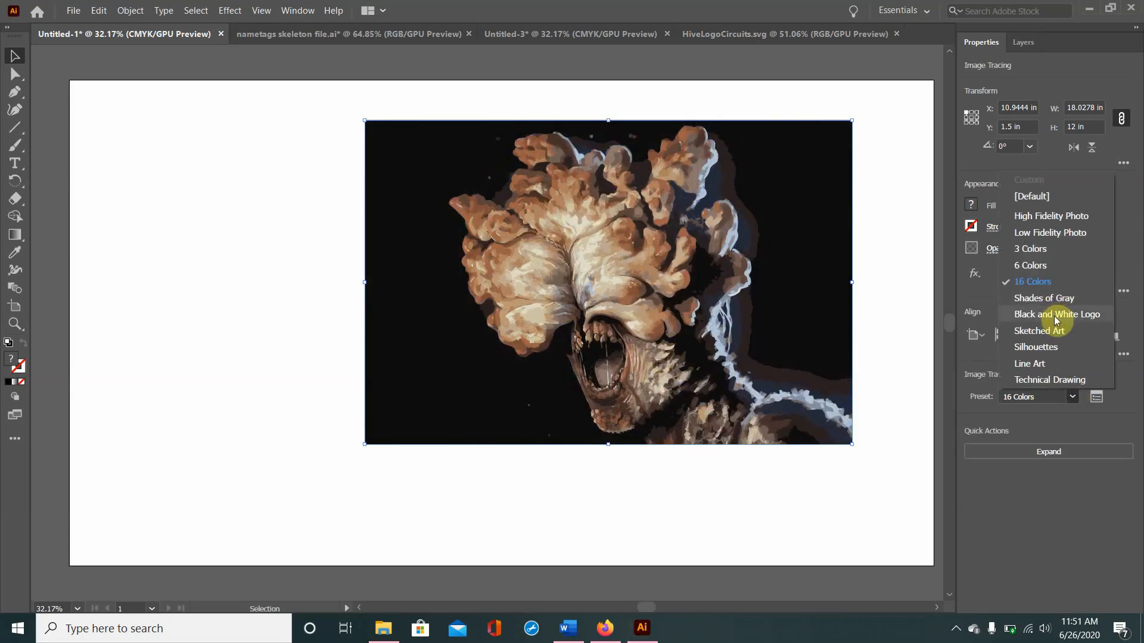
click(1043, 298)
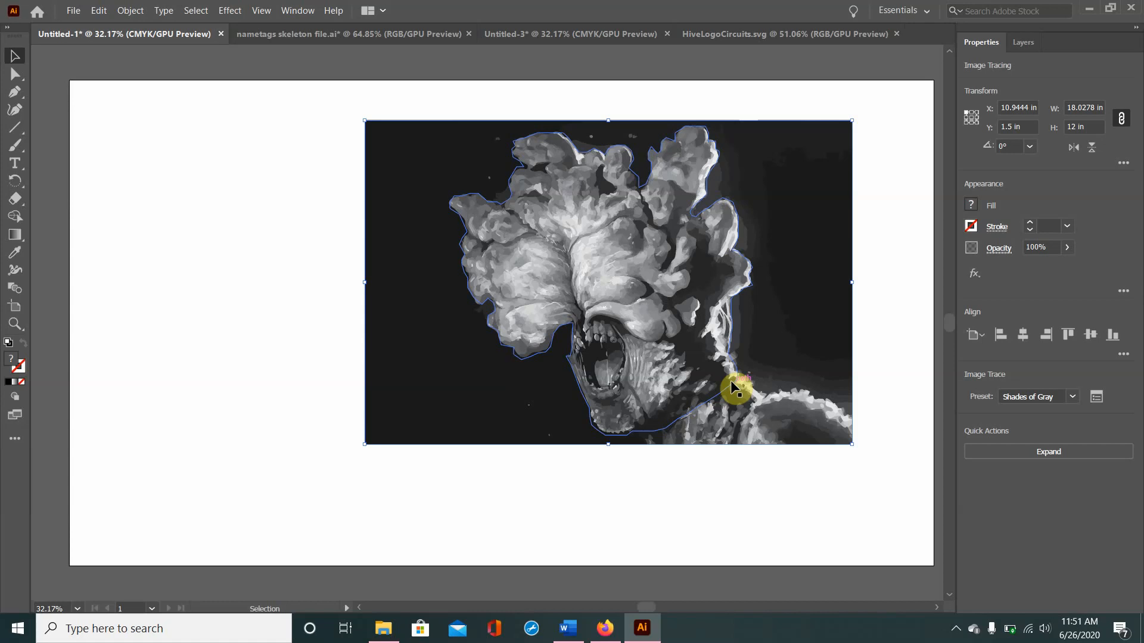
Step: Make a clipping mask from the hand-drawn outline path and the traced clicker image so only the head shows
click(730, 380)
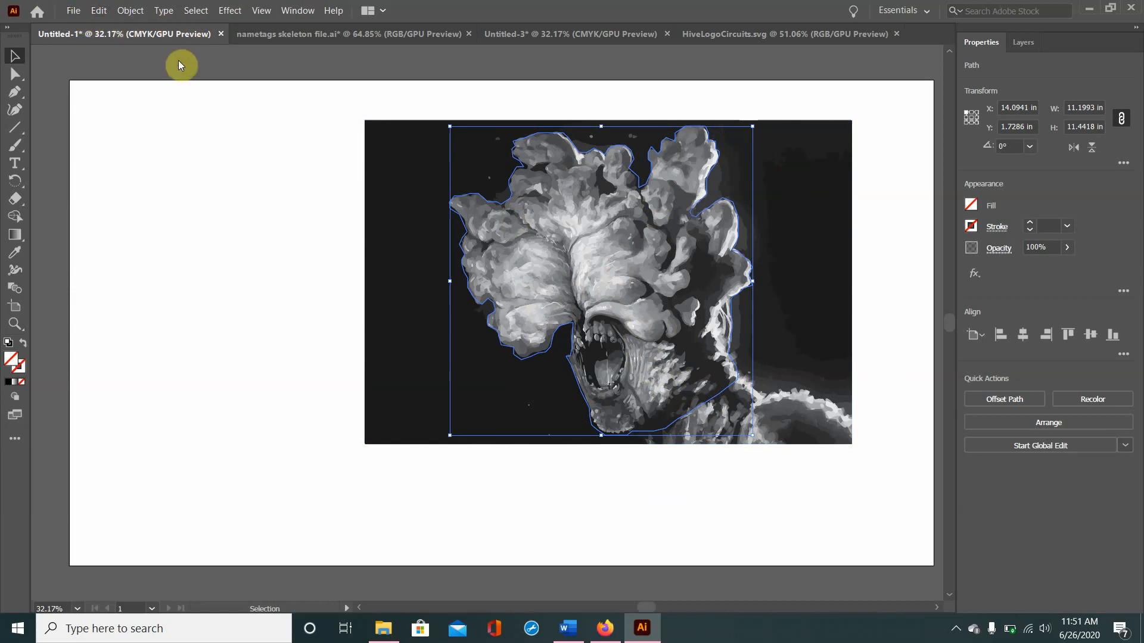
shift+click(476, 308)
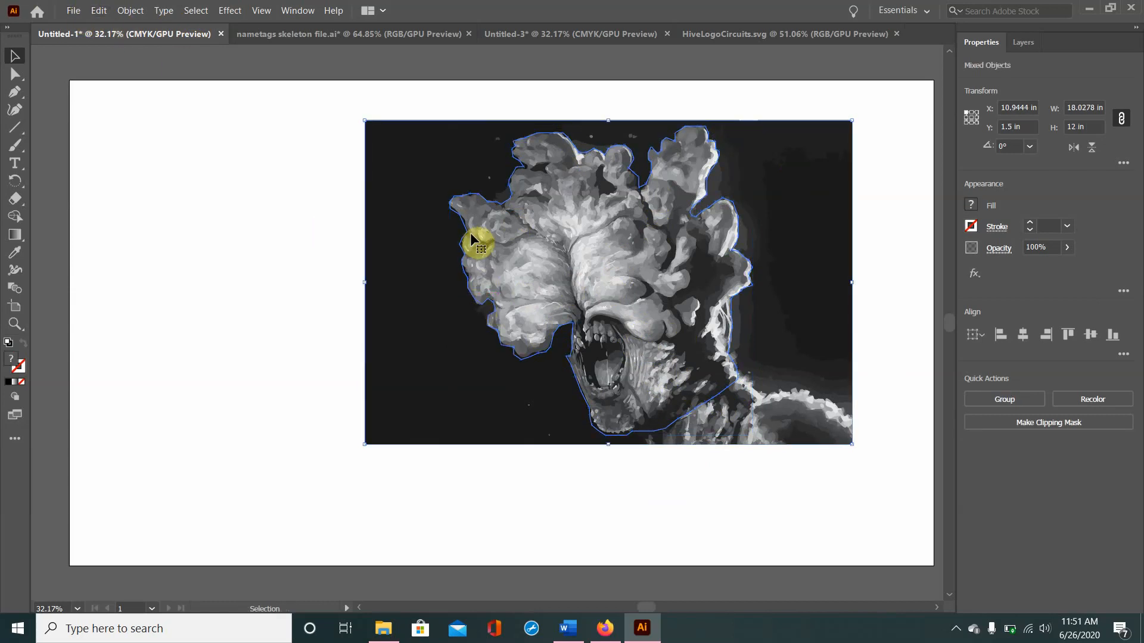
click(128, 10)
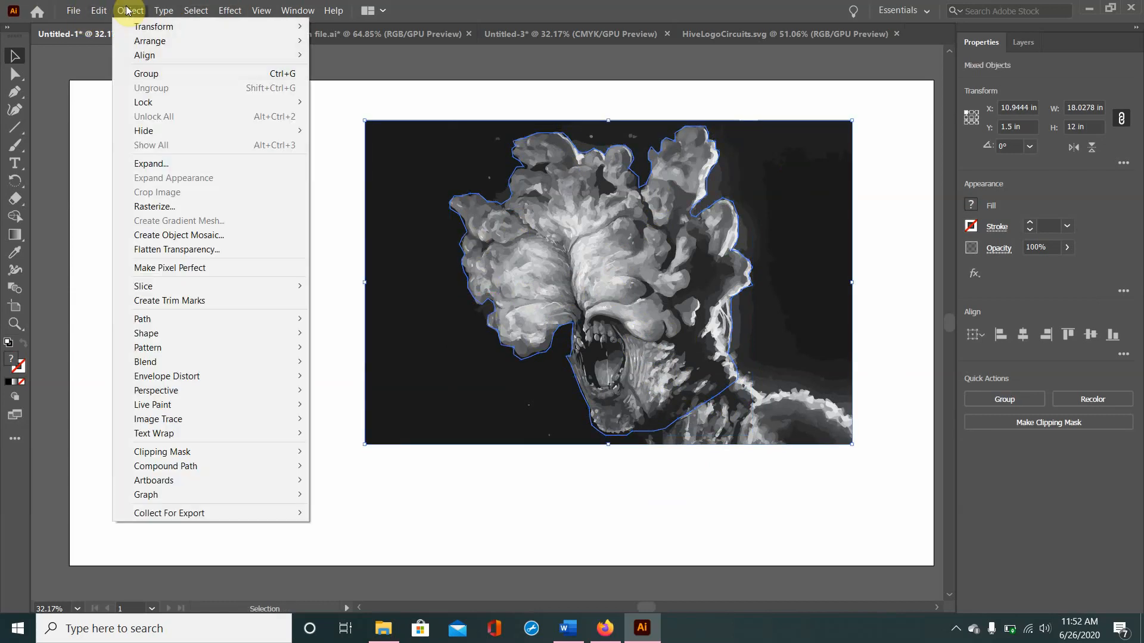
mouse_move(169, 453)
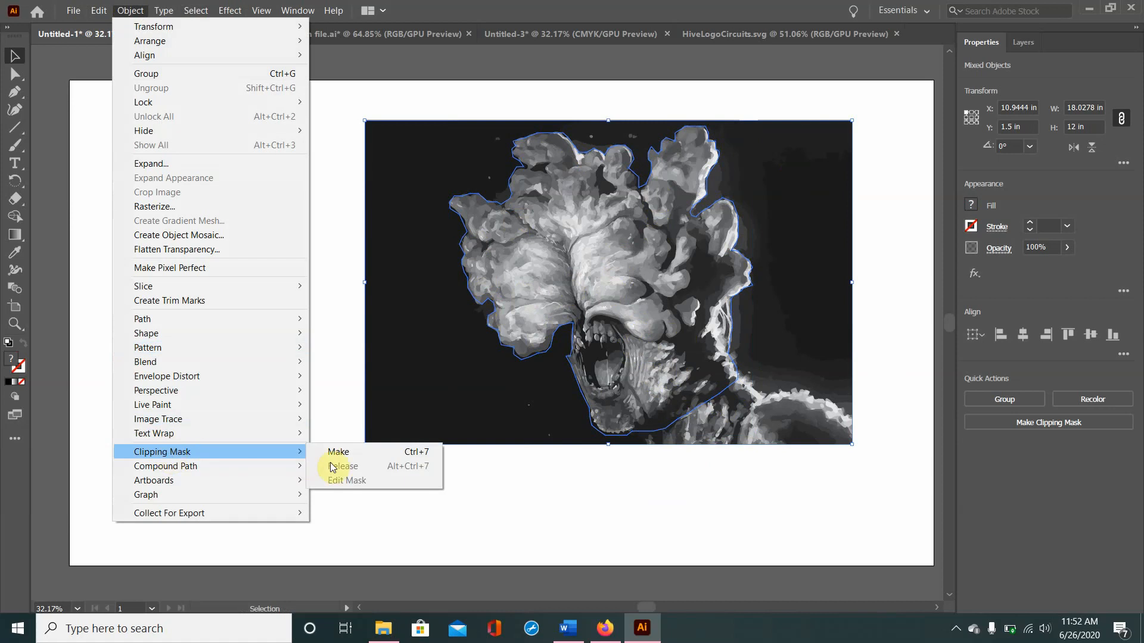
click(356, 454)
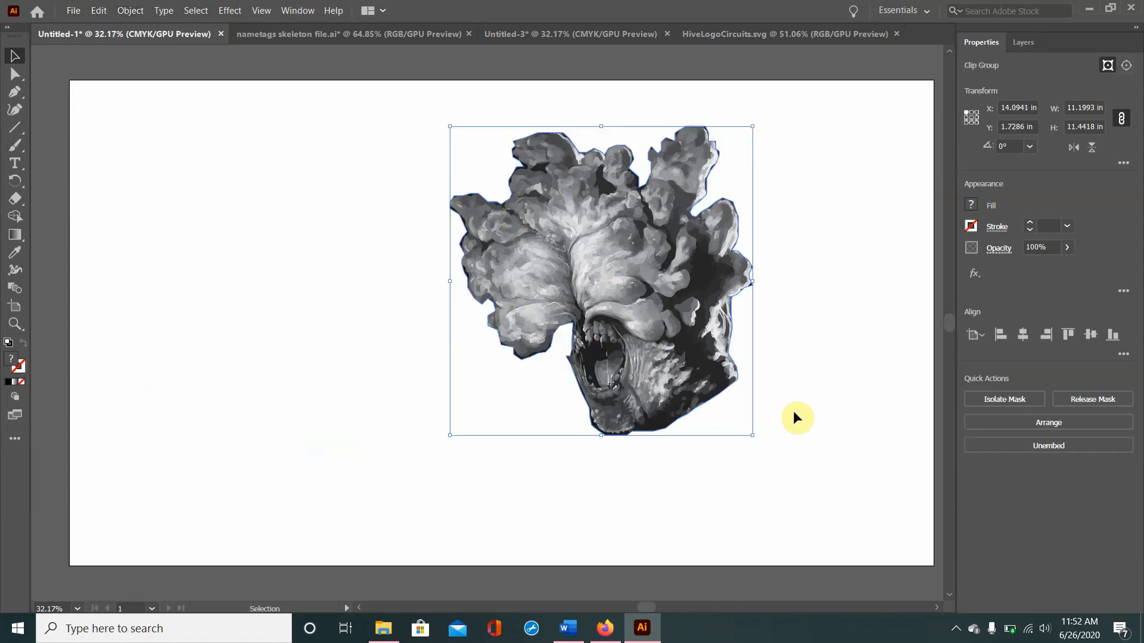
click(794, 411)
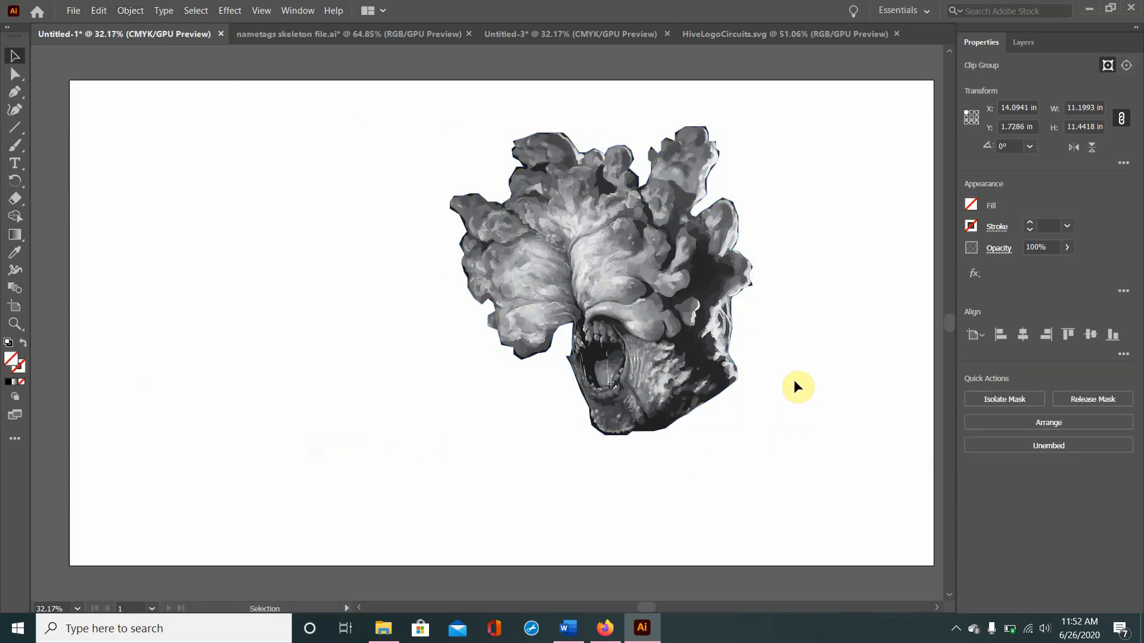
Step: Copy the clipped clicker head into the Untitled-3 nametag document
click(629, 331)
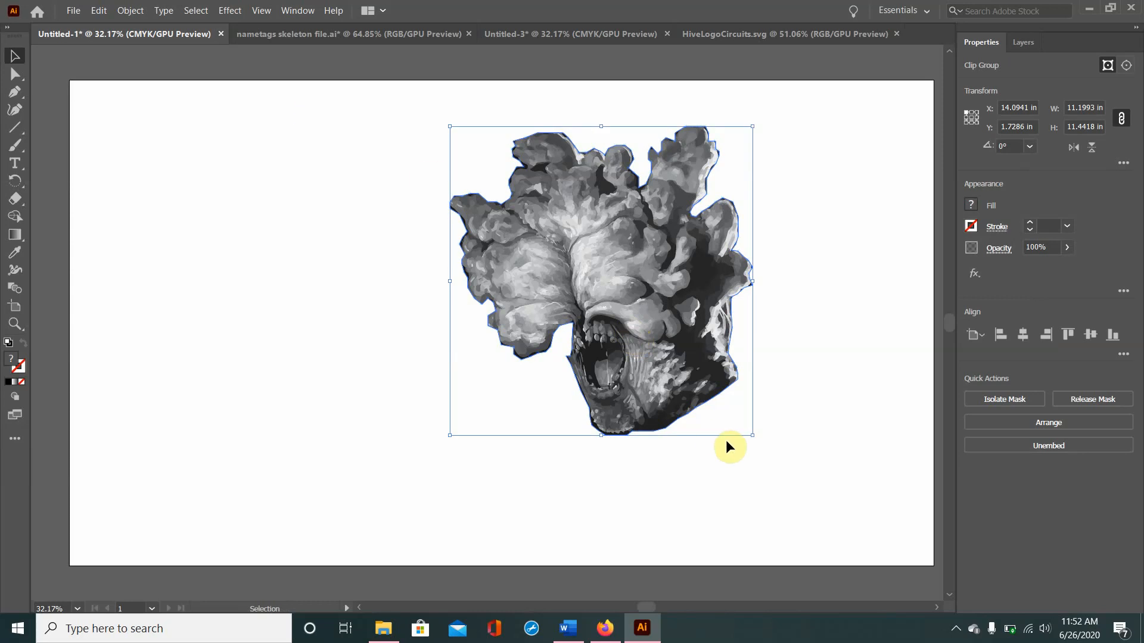
click(715, 33)
click(619, 34)
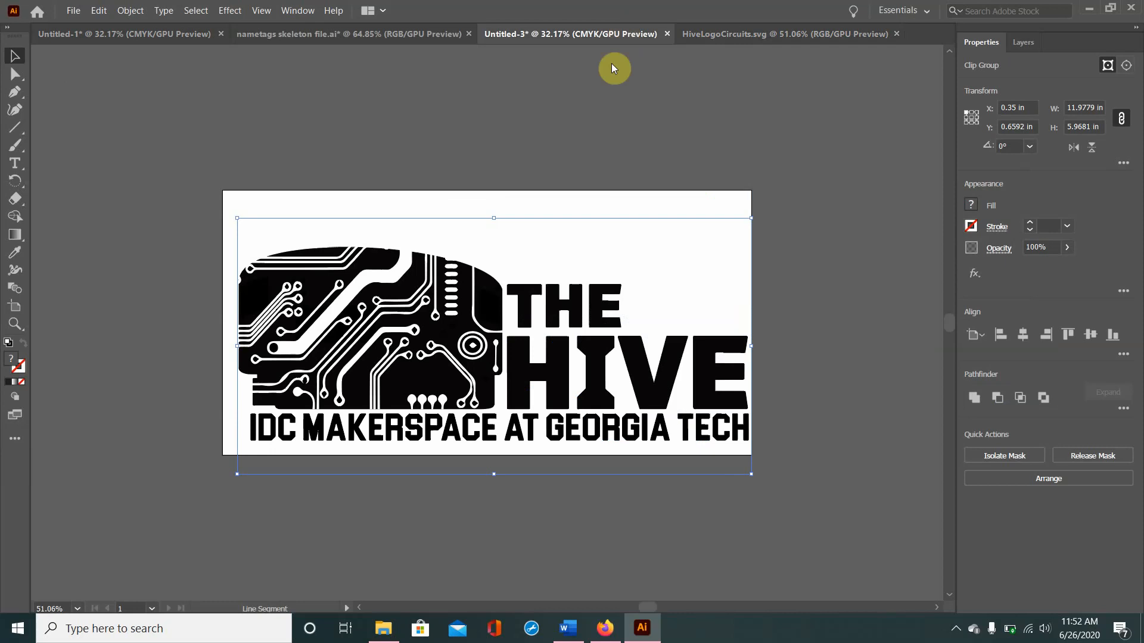
click(598, 288)
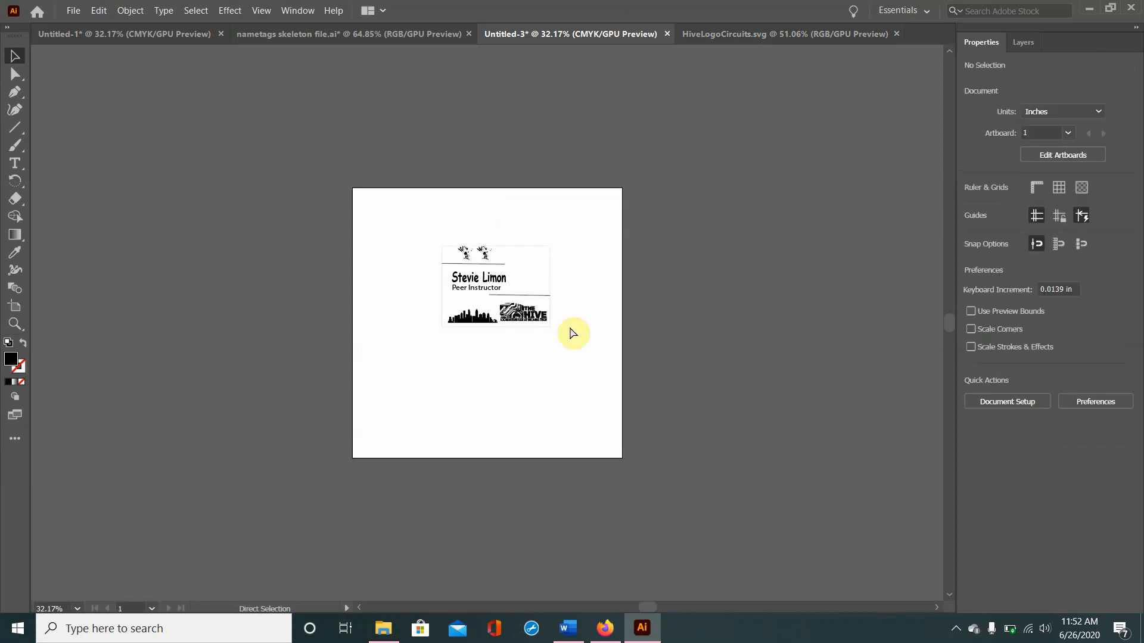
key(ctrl+v)
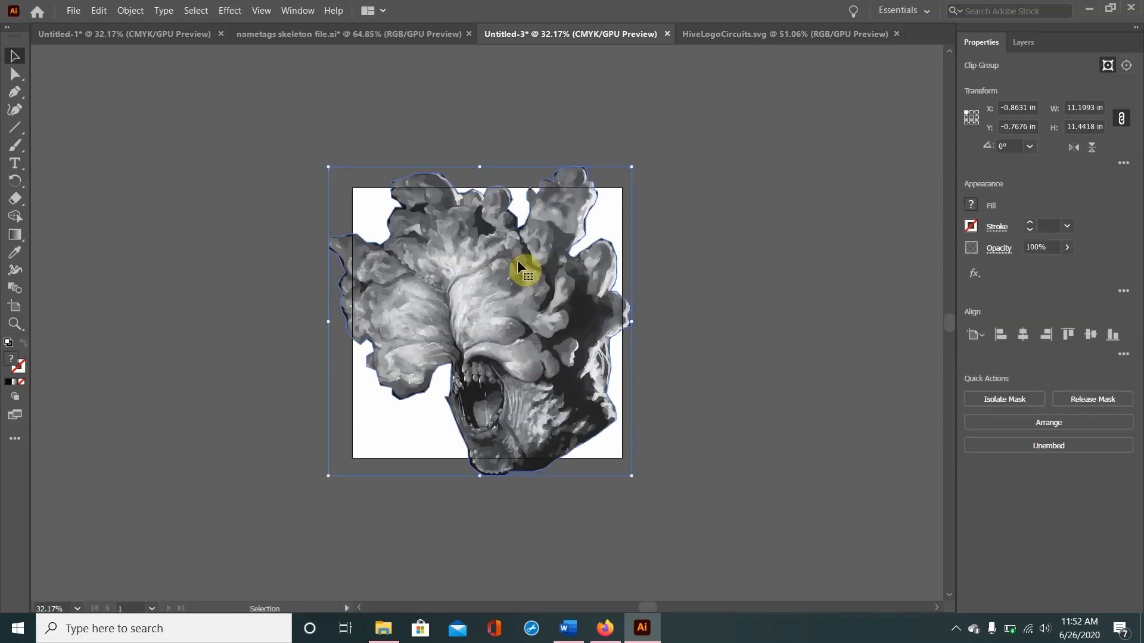
Step: Scale the pasted clicker head proportionally to 1.25 in wide and place it in the nametag's upper-right corner
click(1098, 109)
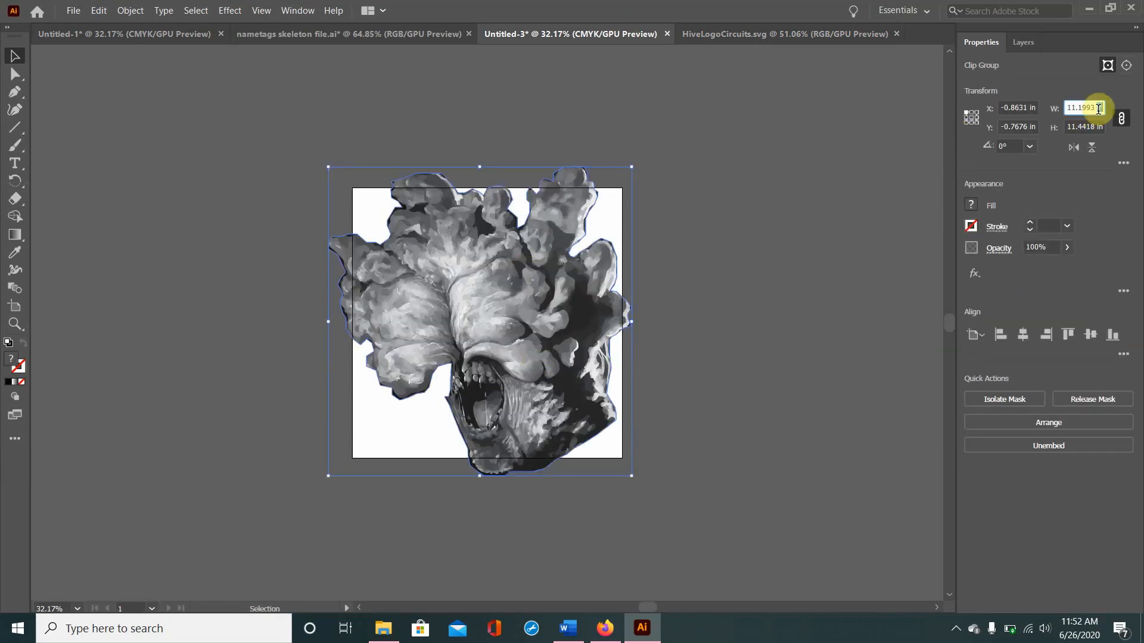
text(1.25)
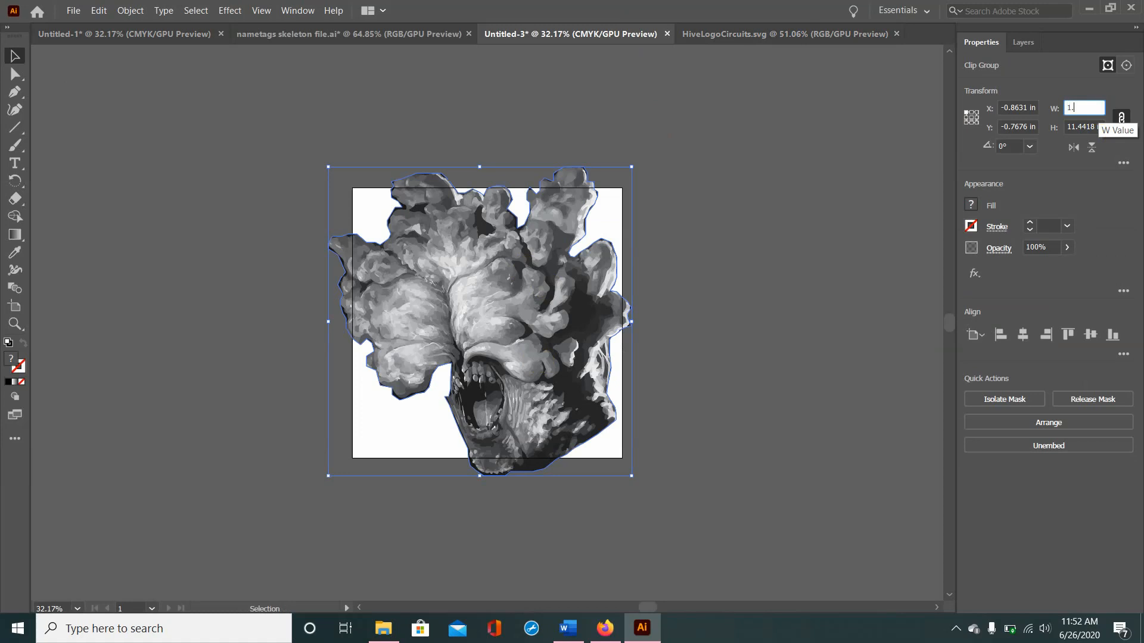
key(Return)
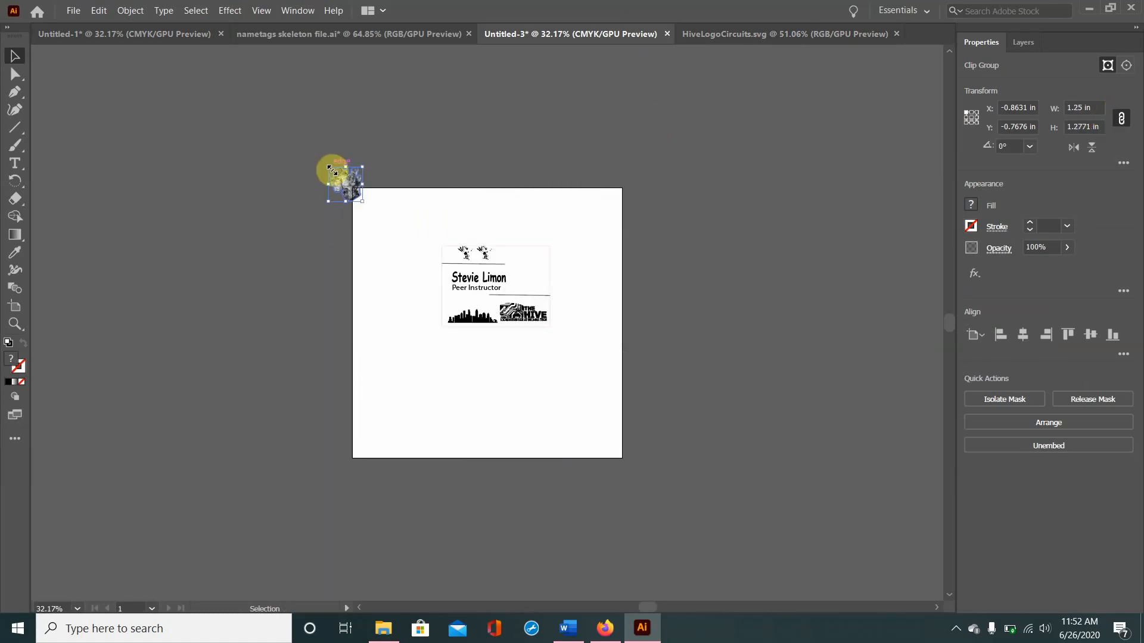
drag(367, 193, 520, 262)
click(533, 397)
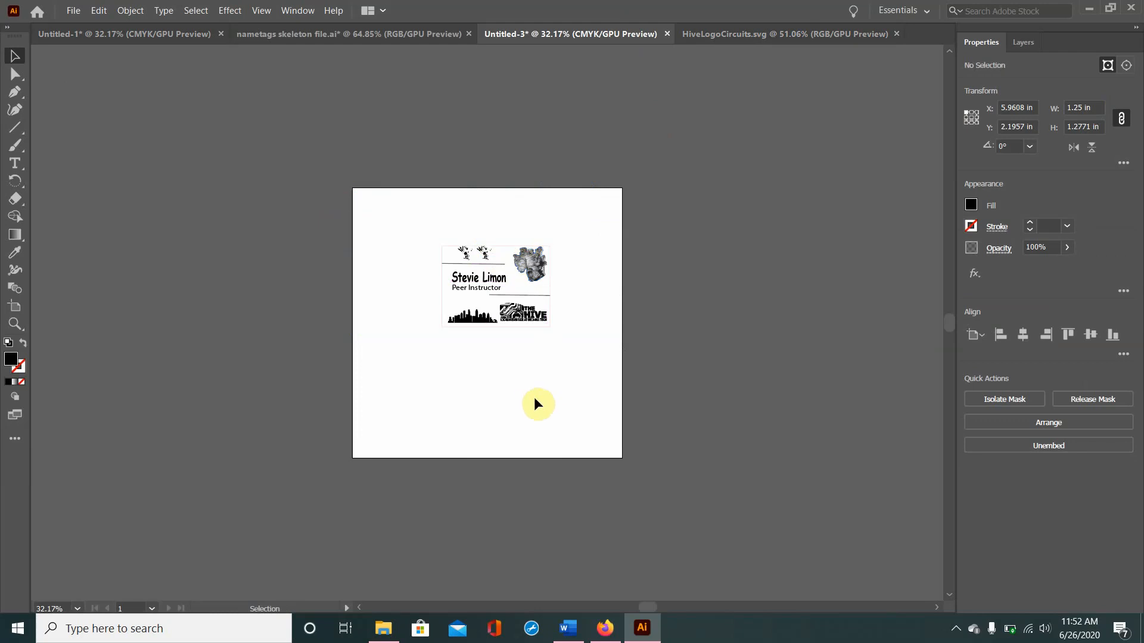